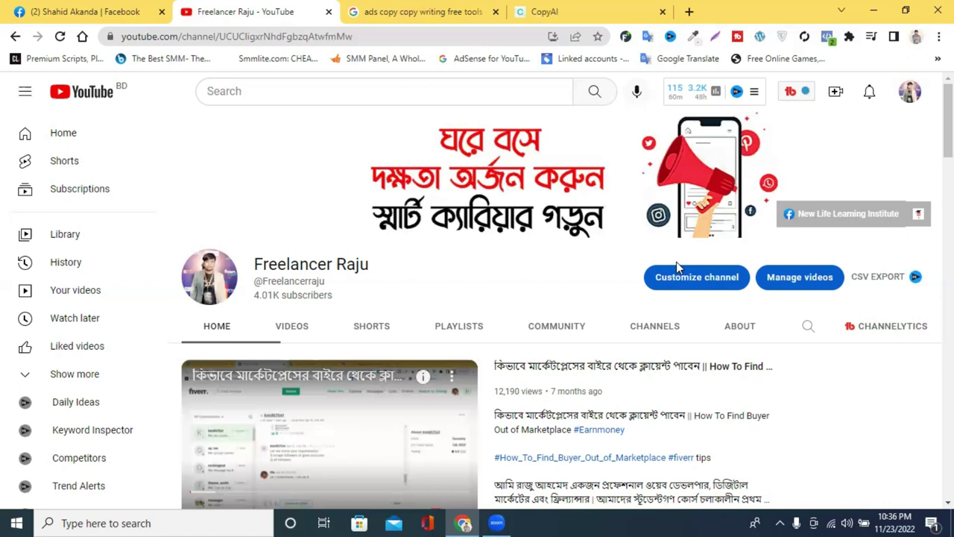
Switch to the open CopyAI page and check its input and output language settings without changing them.
left_click(550, 11)
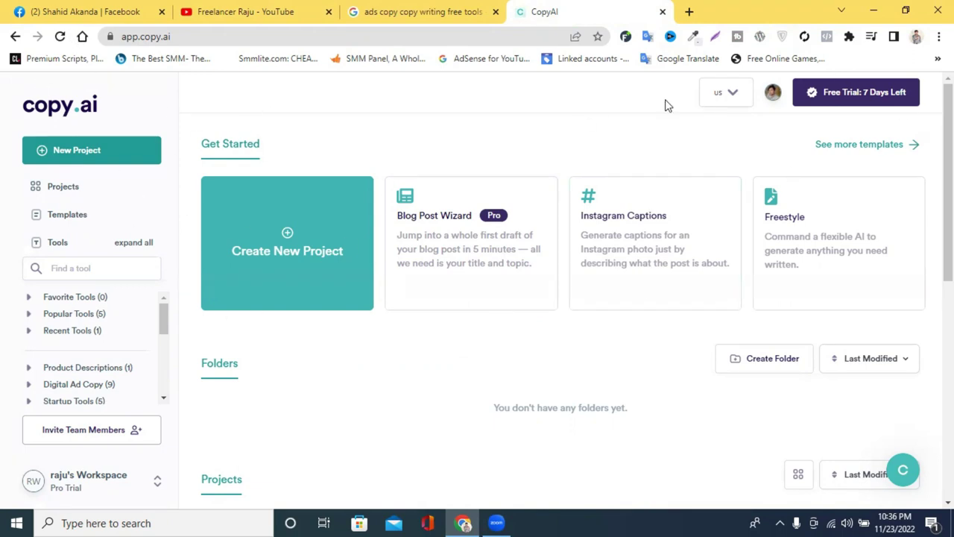
left_click(721, 95)
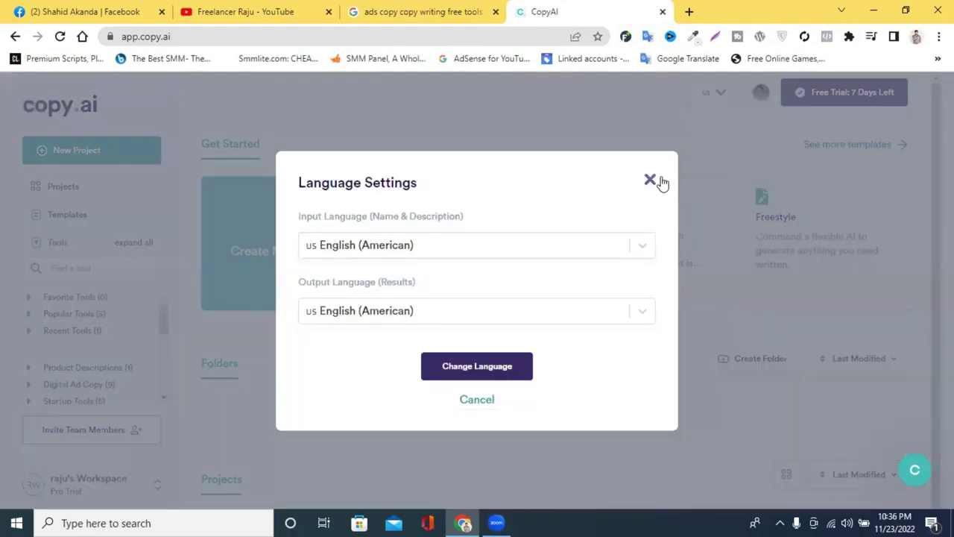
left_click(650, 181)
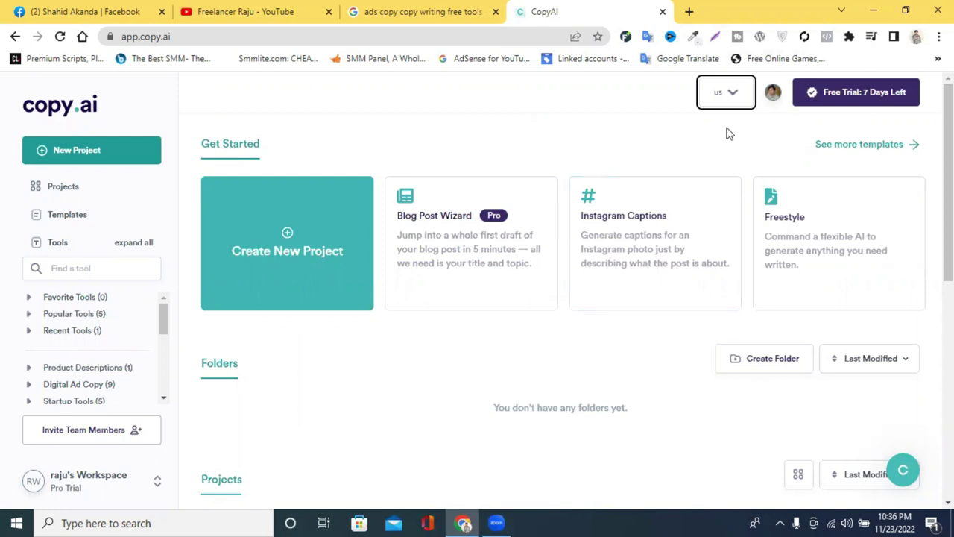
Look over the existing projects on the dashboard and create a new project.
scroll(357, 195, "down", 1)
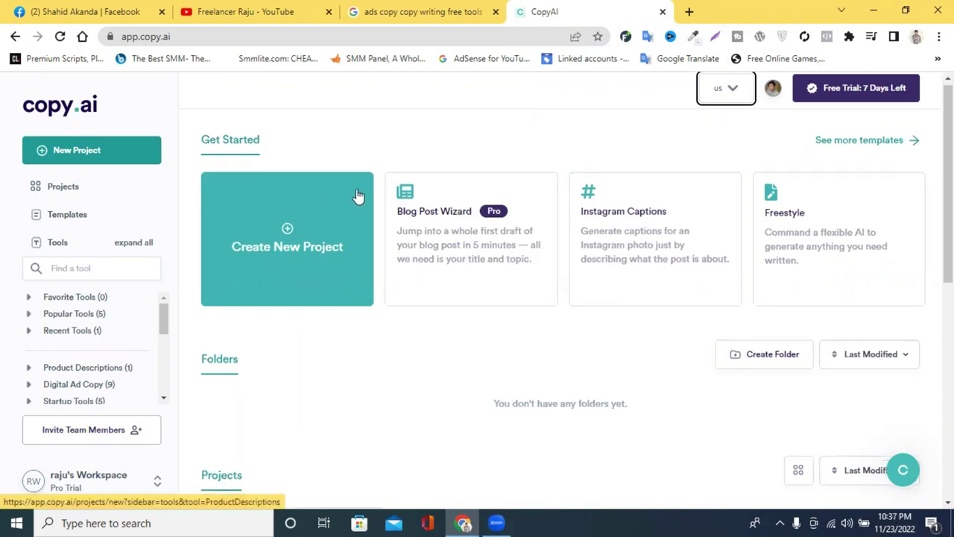
scroll(358, 195, "down", 5)
scroll(358, 196, "up", 1)
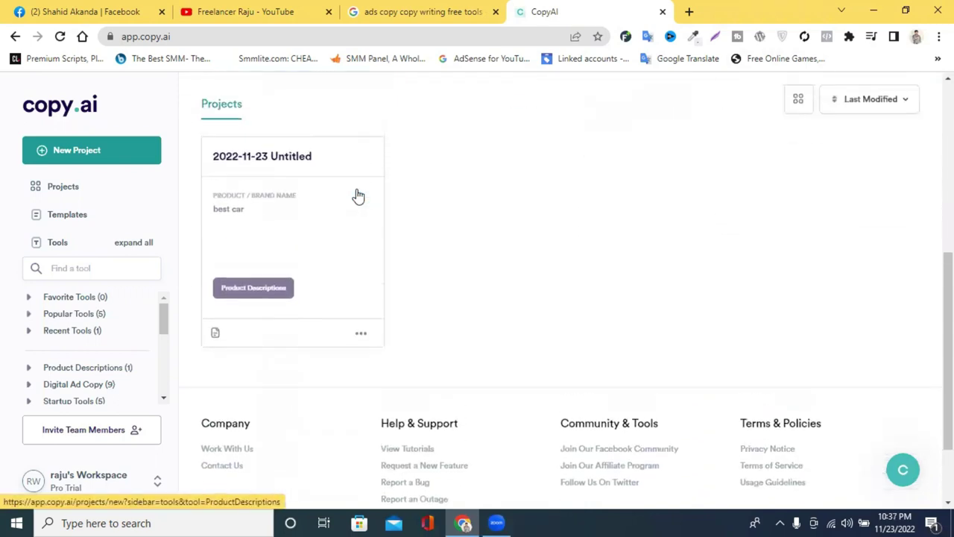
scroll(357, 195, "up", 5)
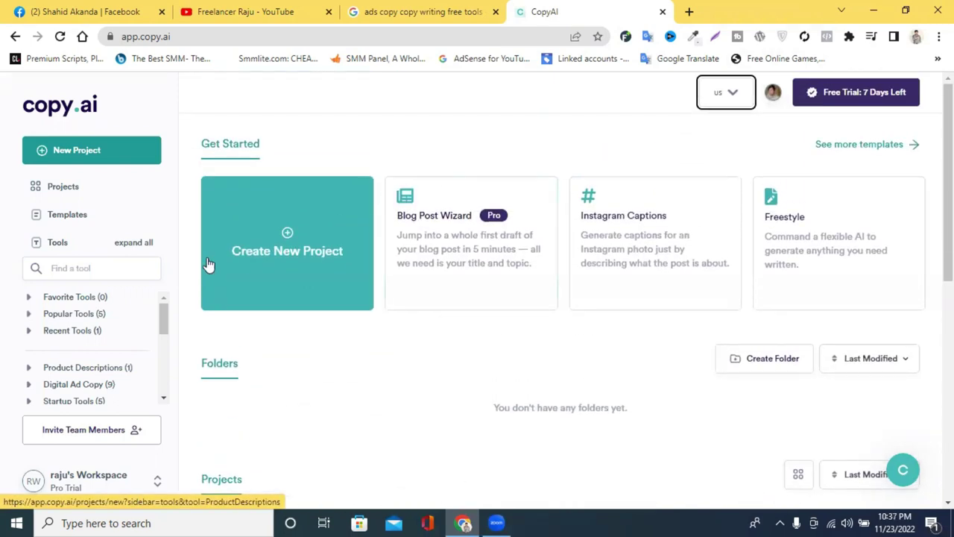
left_click(302, 255)
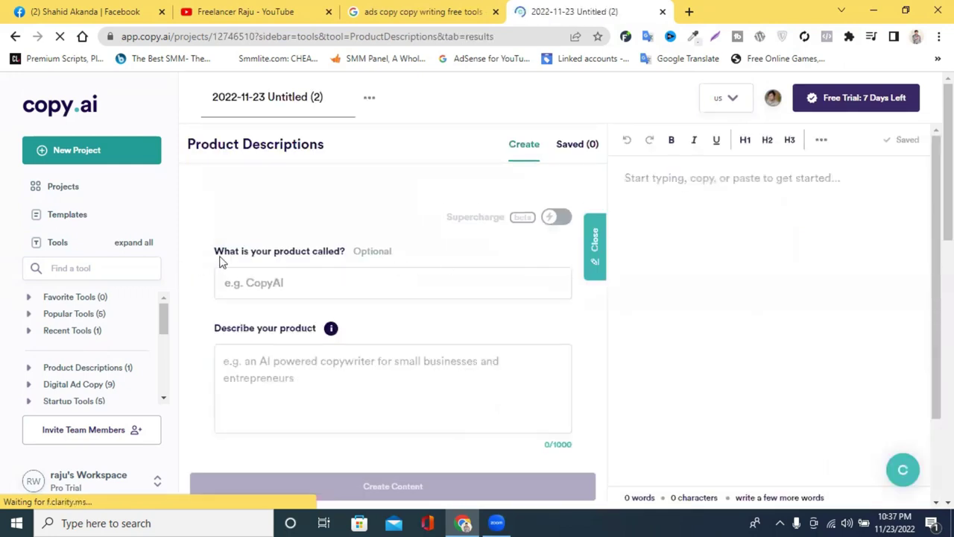
Enter "best car" as the product name for the product description.
left_click(291, 279)
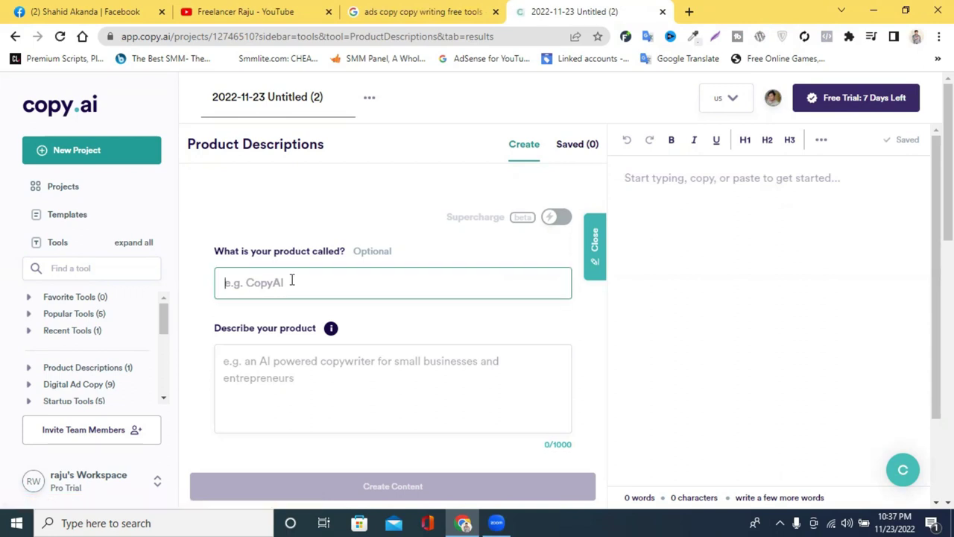
left_click_drag(213, 329, 312, 336)
left_click(267, 289)
type("best car")
Copy the product name "best car" into the product description field.
scroll(246, 261, "down", 2)
left_click(255, 235)
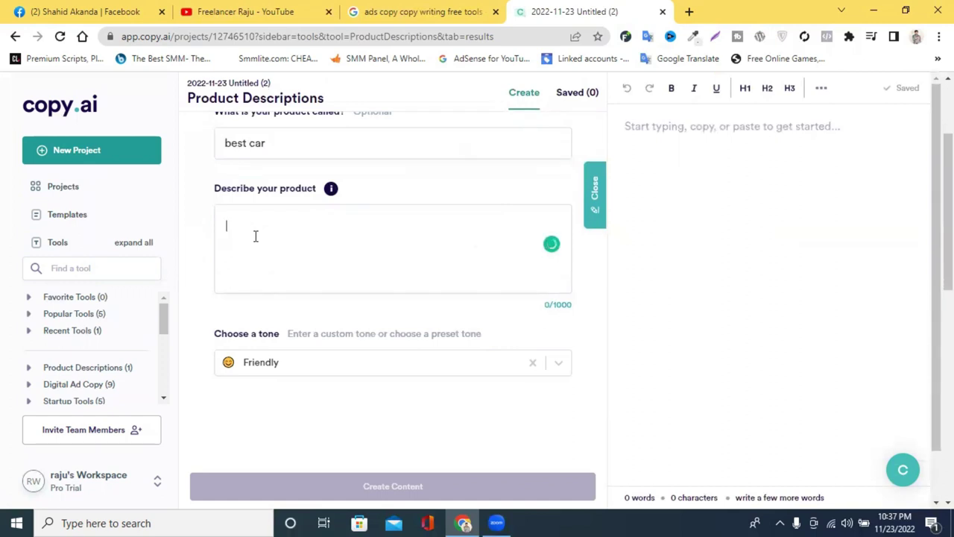
left_click(273, 140)
key("ctrl+shift+Left")
key("ctrl+shift+Left")
right_click(273, 142)
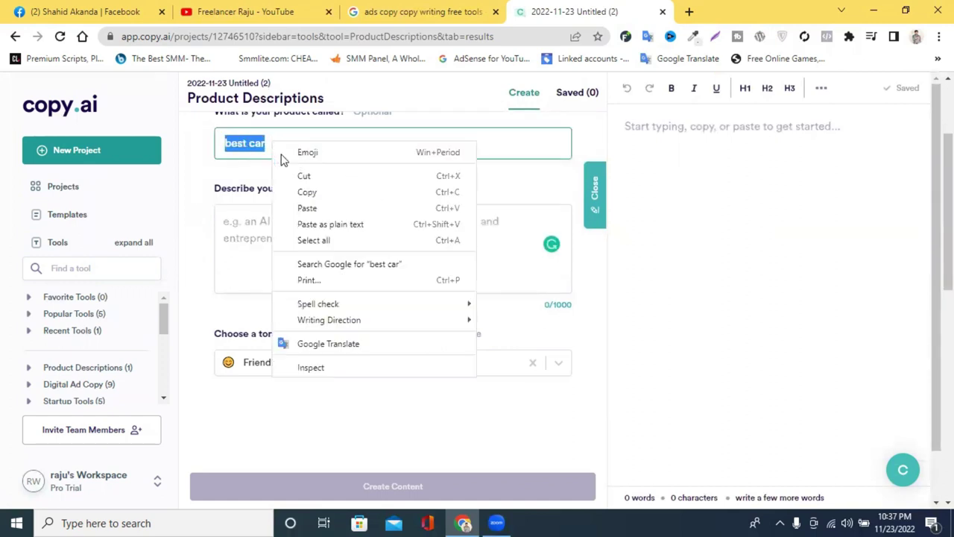
left_click(335, 189)
right_click(283, 228)
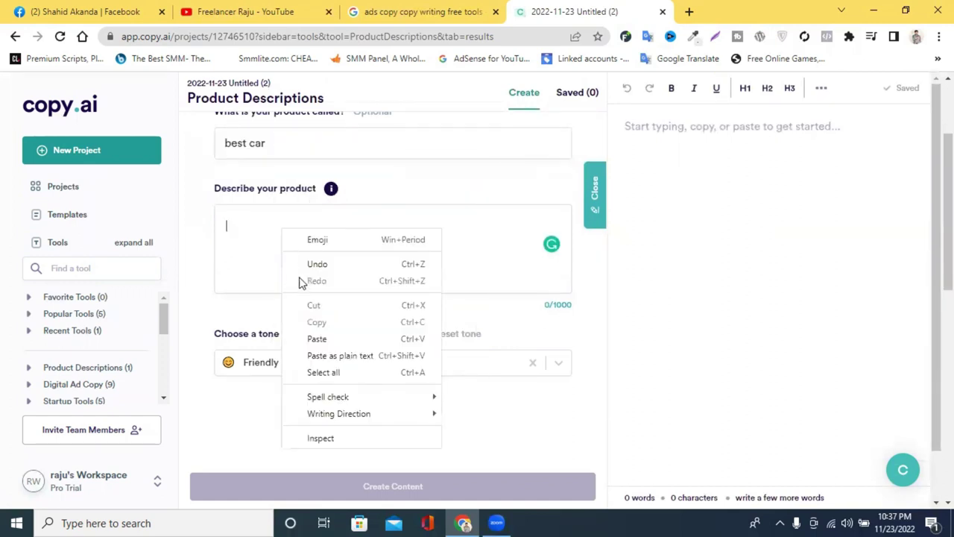
left_click(324, 339)
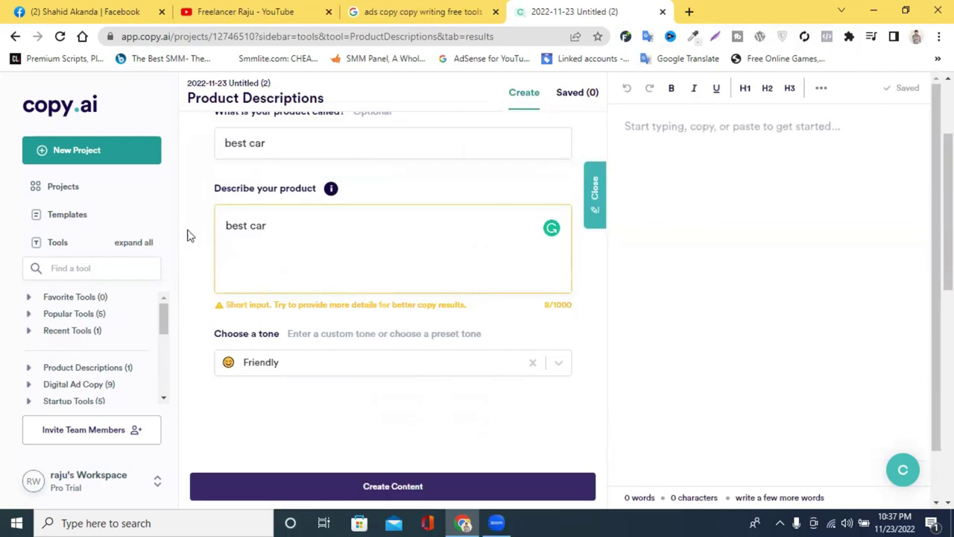
Generate product description content from the entered product name and description.
scroll(483, 240, "down", 1)
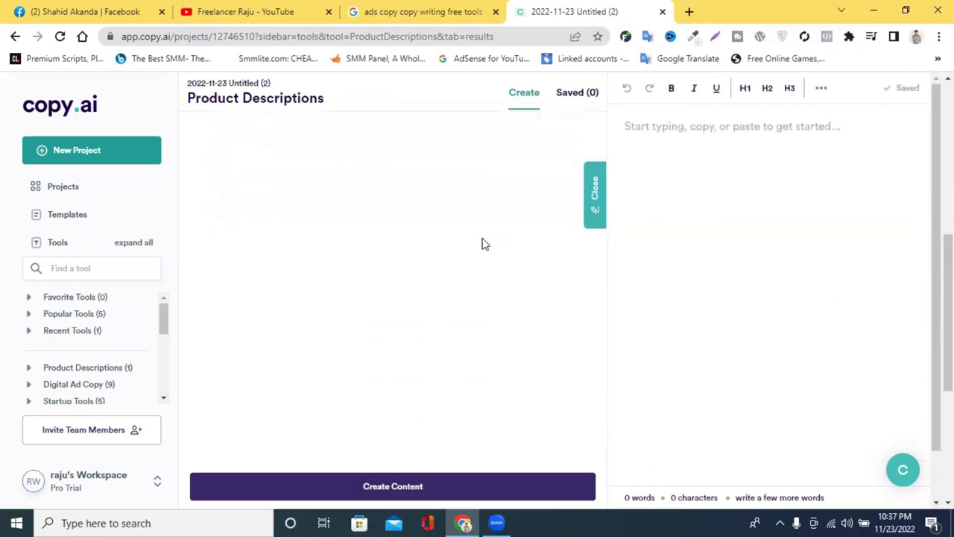
scroll(343, 330, "down", 2)
left_click(363, 352)
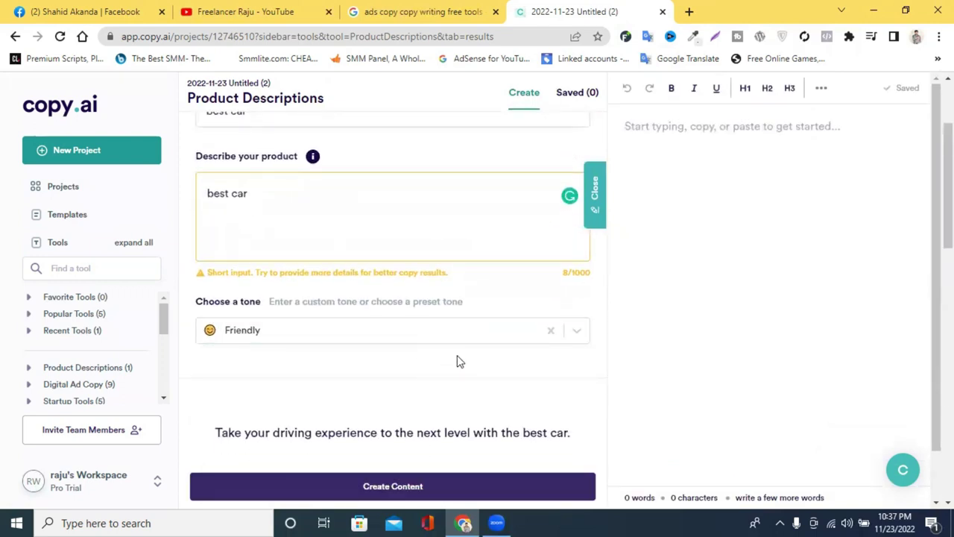
Examine the generated product descriptions from the first result to the last.
scroll(456, 360, "down", 2)
scroll(382, 255, "down", 3)
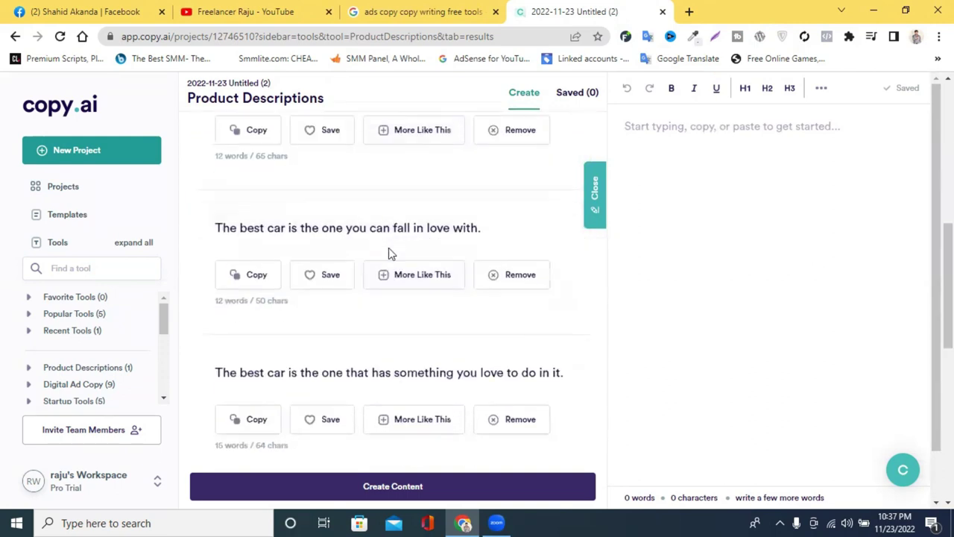
scroll(387, 255, "up", 2)
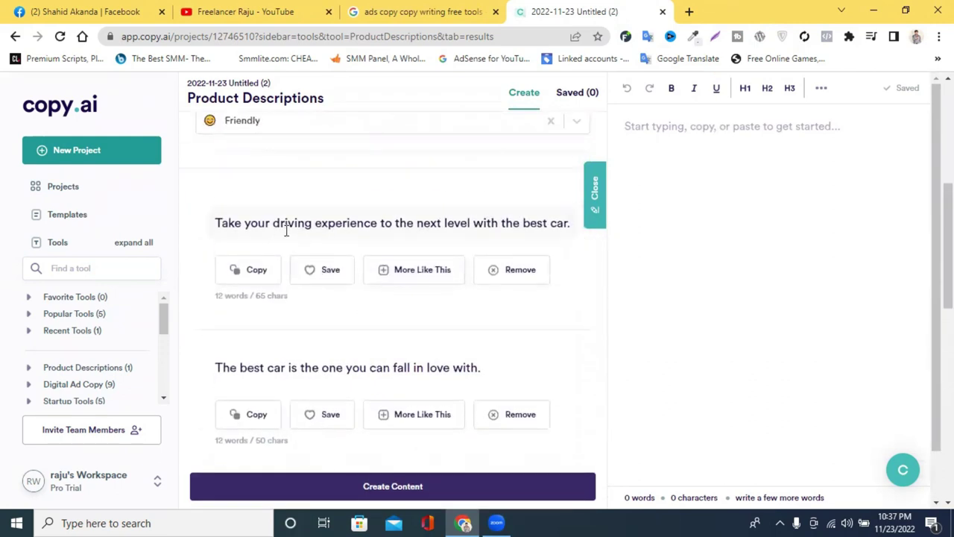
triple_click(285, 231)
scroll(323, 279, "down", 2)
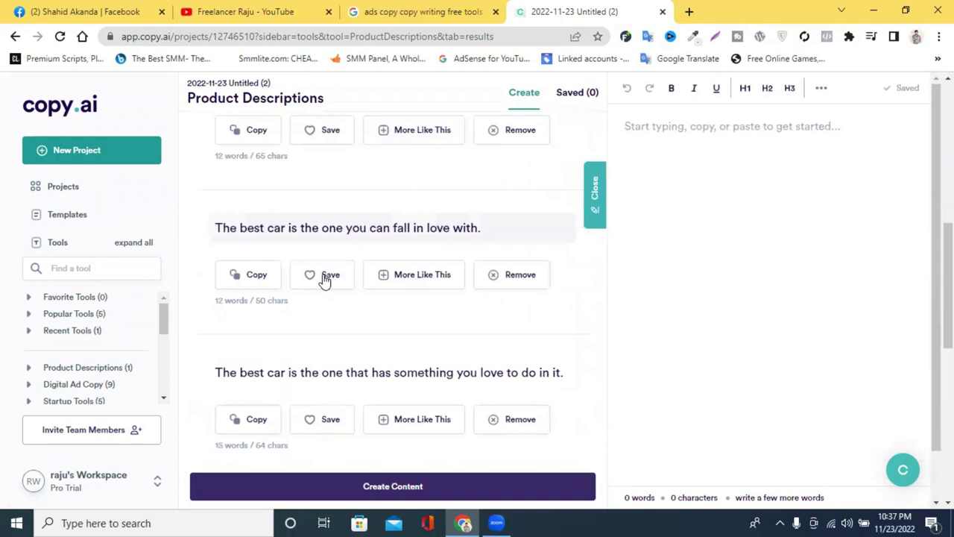
triple_click(285, 237)
scroll(406, 295, "down", 3)
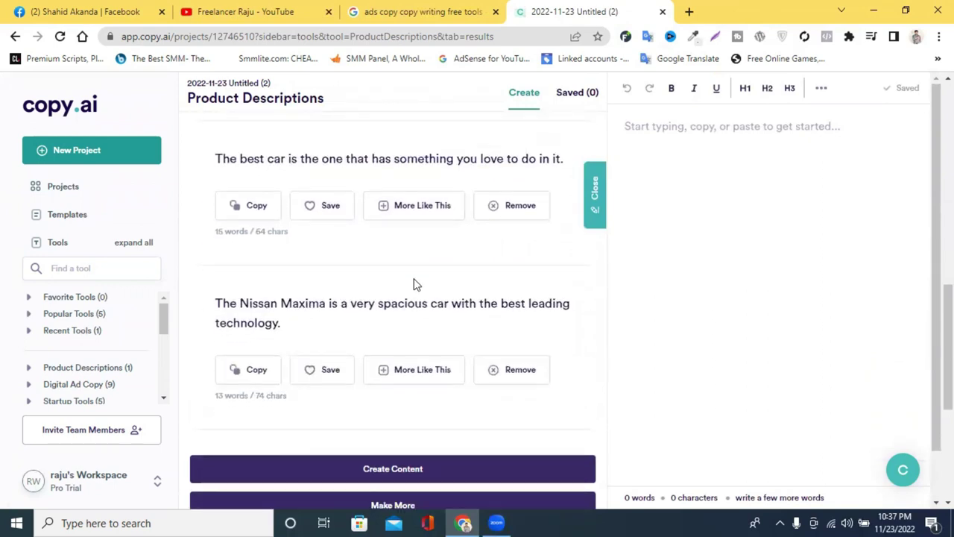
scroll(414, 283, "down", 4)
scroll(415, 280, "up", 8)
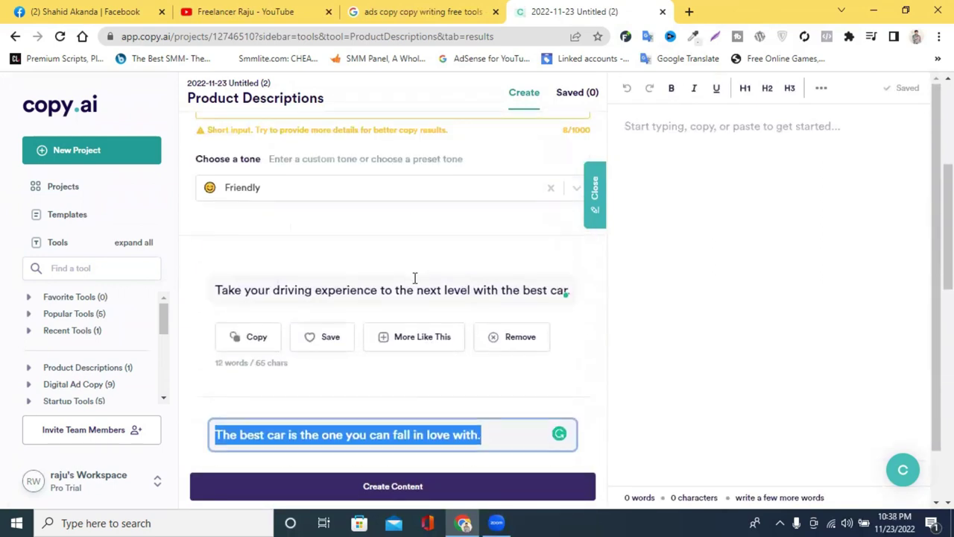
Extend the product description input to read "best car 2022", followed by a new line.
scroll(414, 281, "up", 5)
left_click(285, 333)
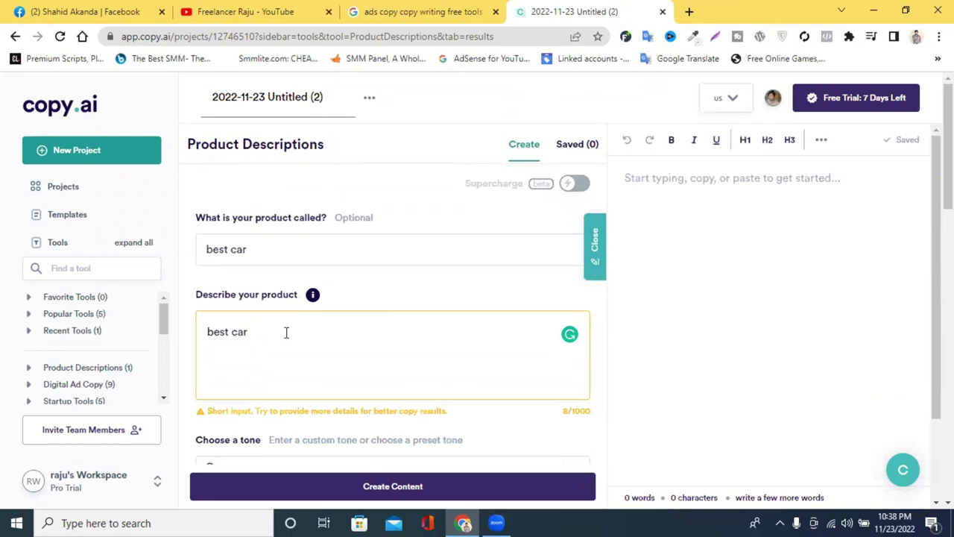
type("2022")
key("Return")
Make more product descriptions in addition to the existing results.
scroll(283, 365, "down", 5)
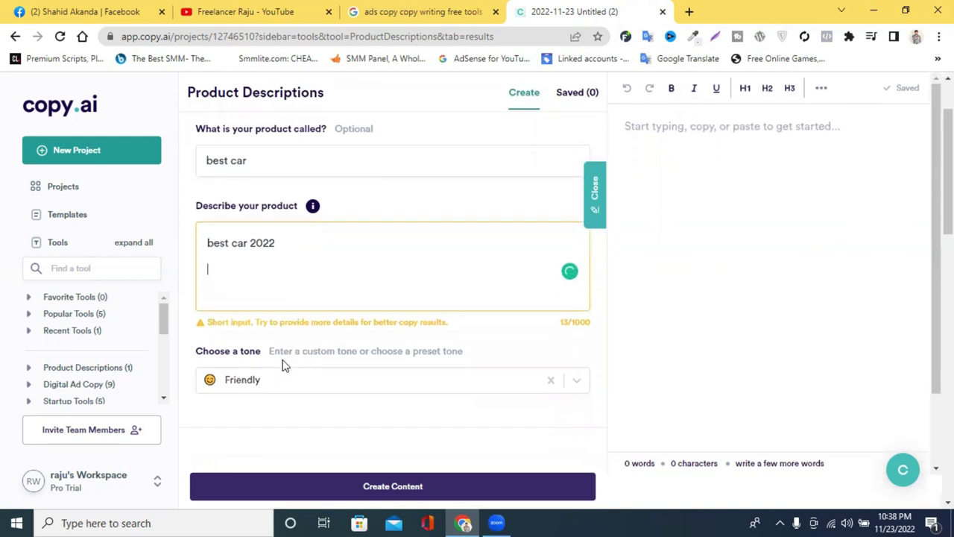
scroll(302, 373, "down", 6)
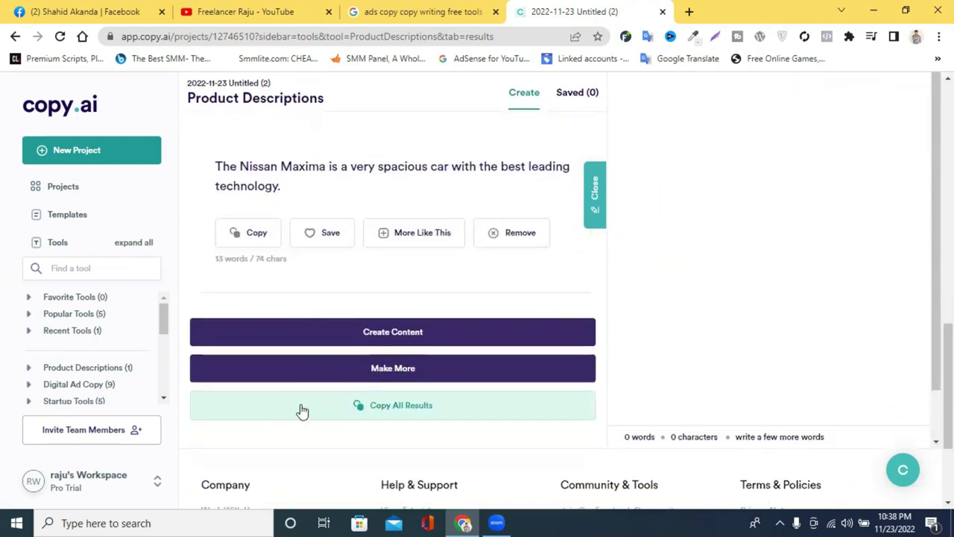
left_click(316, 371)
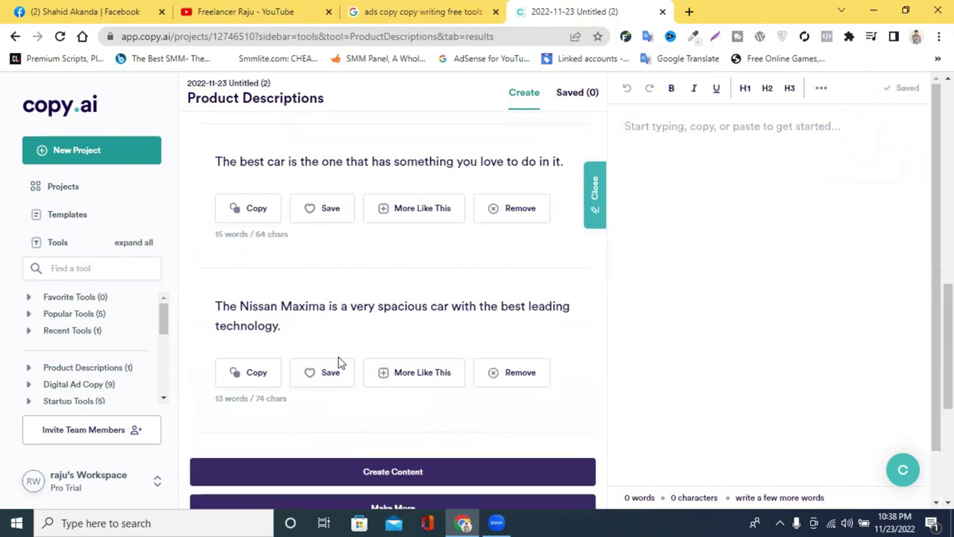
Copy the full text of the generated description beginning "Shopping for a new car shouldn't be stressful".
scroll(258, 208, "down", 6)
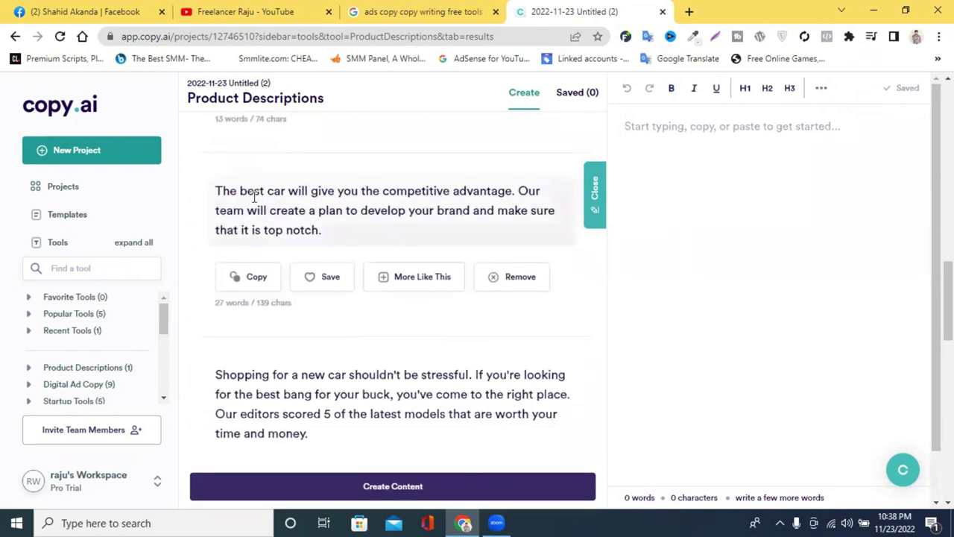
scroll(313, 239, "up", 2)
left_click(283, 256)
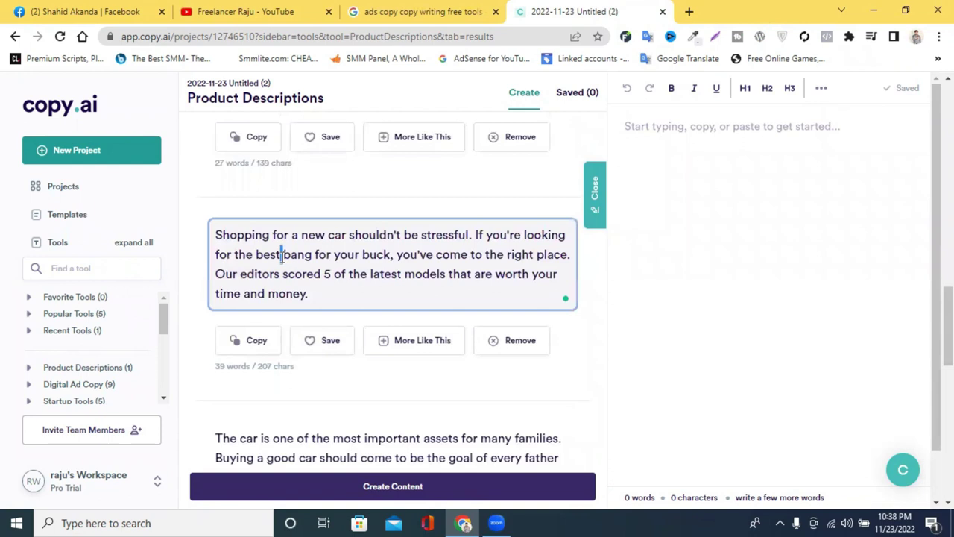
key("ctrl+a")
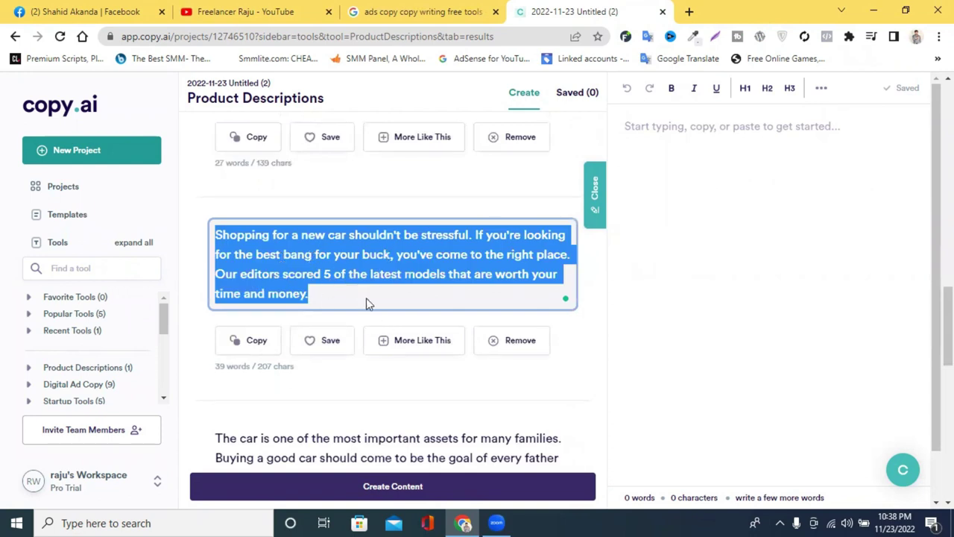
right_click(311, 257)
right_click(281, 257)
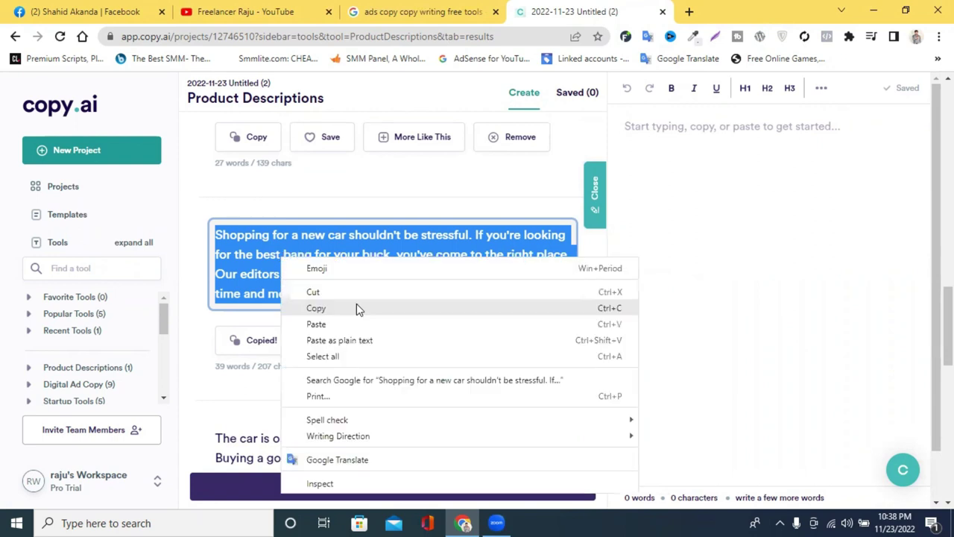
left_click(356, 309)
Open Google Translate in a new tab and replace the source text with the copied description, translating from English to Bengali.
left_click(689, 12)
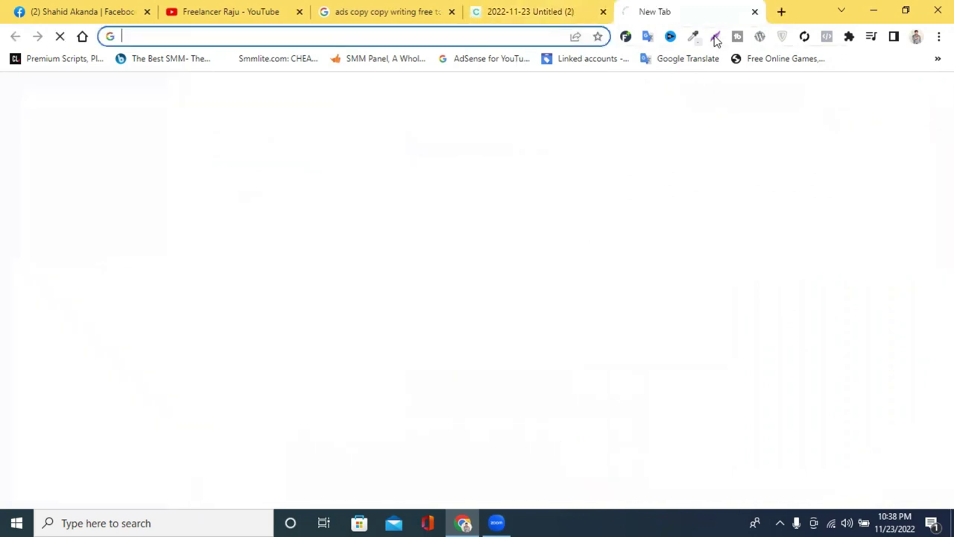
left_click(668, 58)
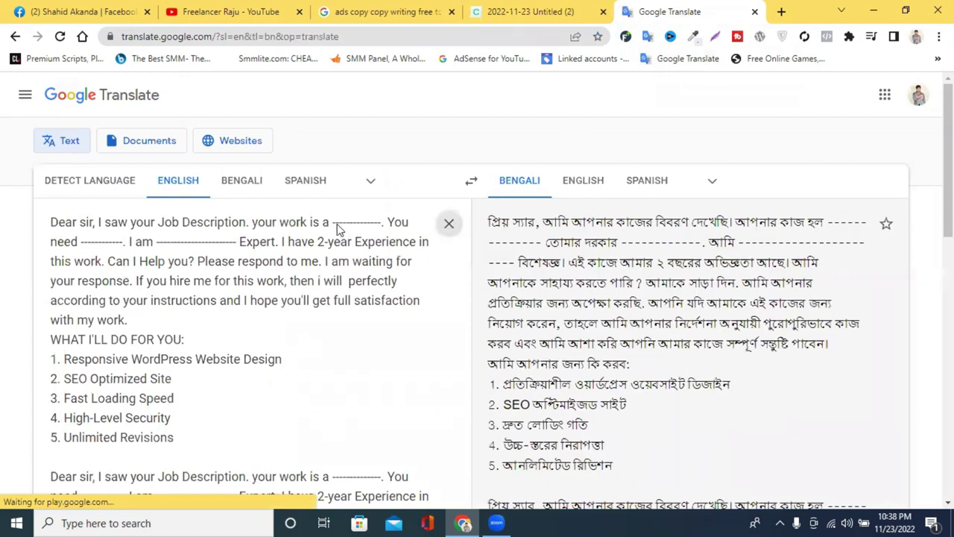
left_click(449, 223)
right_click(339, 225)
left_click(390, 335)
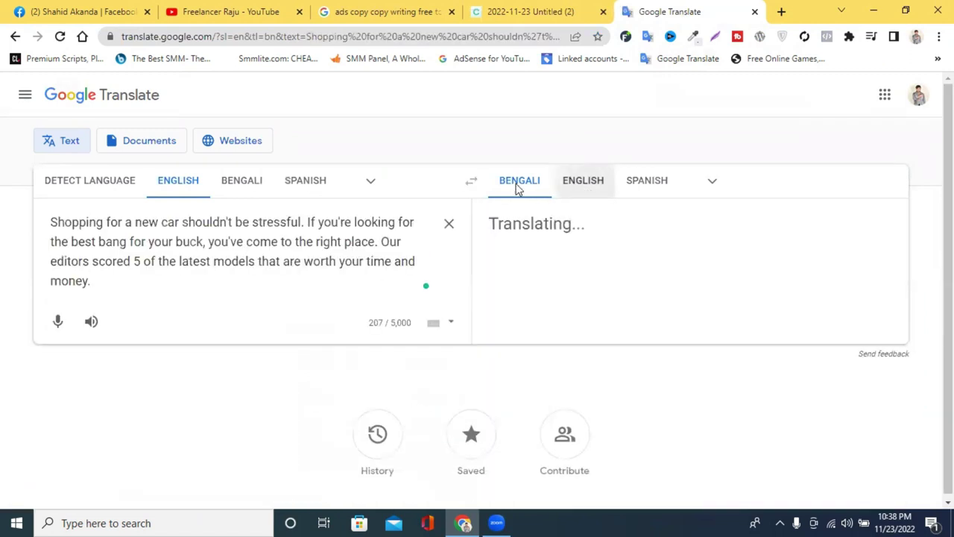
left_click(581, 181)
left_click(521, 182)
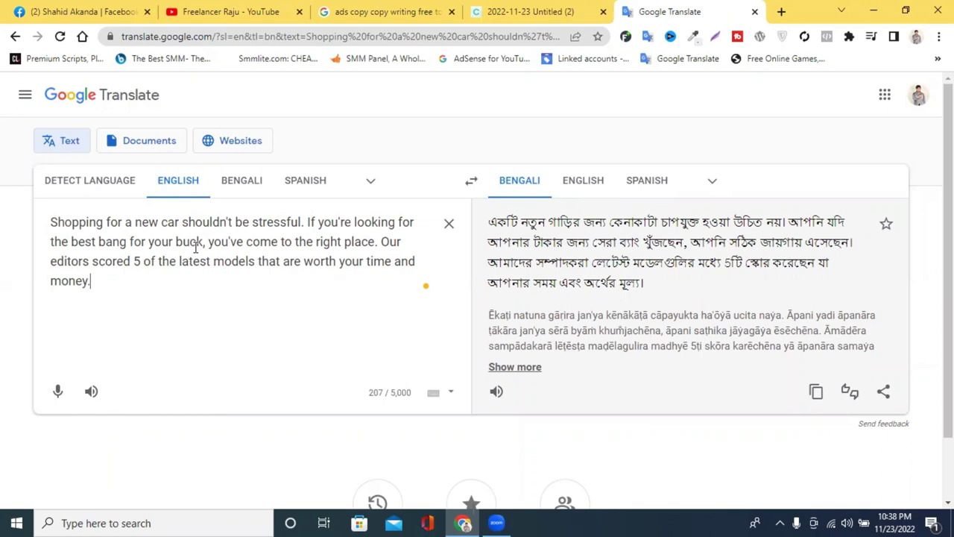
Look up the word "buck" in the source text, then select the whole text.
left_click_drag(175, 242, 202, 242)
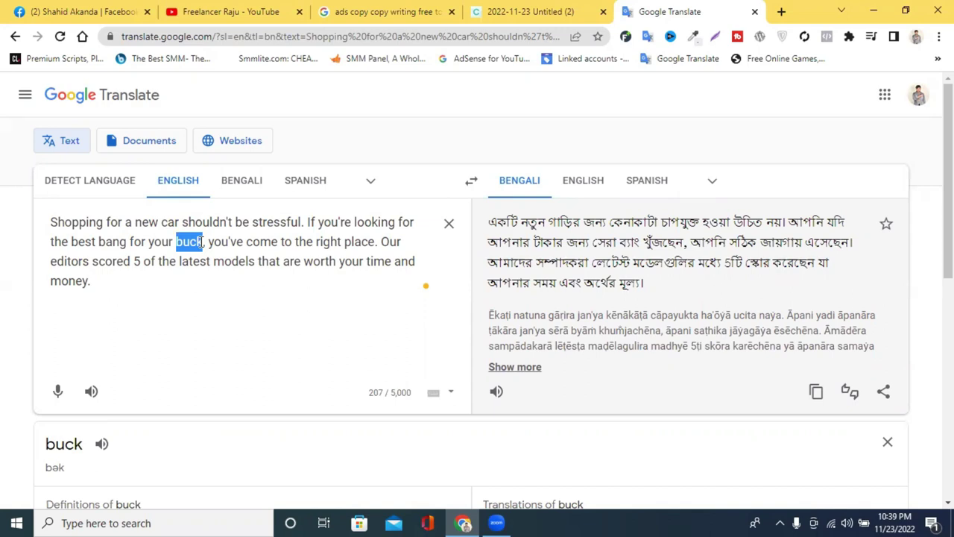
left_click(179, 252)
key("ctrl+a")
Return to the copy.ai project and examine the other newly generated descriptions, including the 2019 Ford Transit one.
left_click(531, 11)
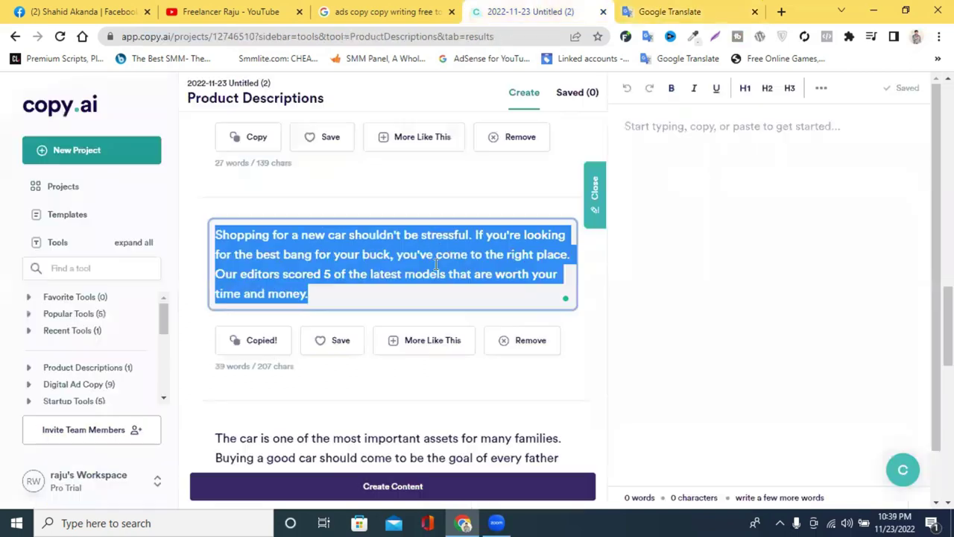
scroll(436, 265, "down", 5)
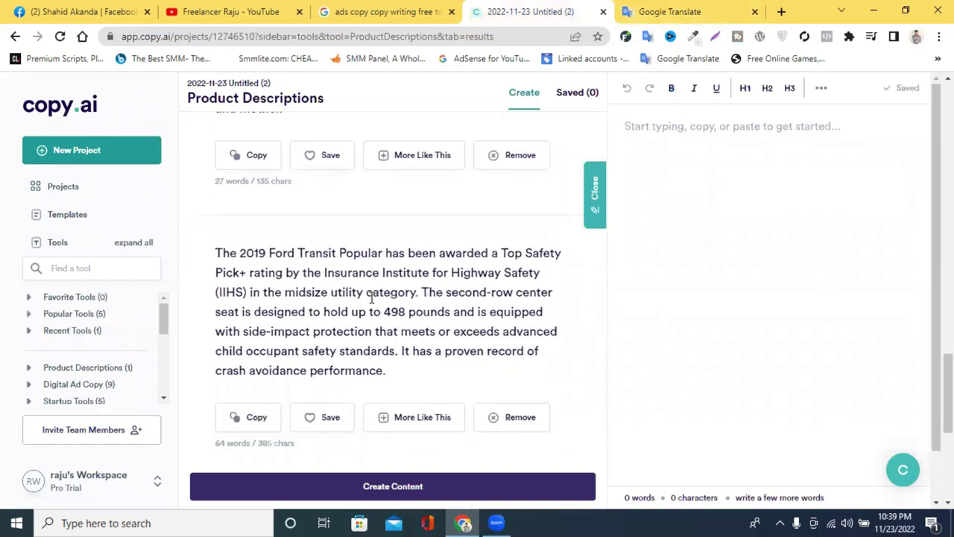
left_click_drag(243, 200, 343, 321)
scroll(409, 299, "down", 3)
scroll(403, 299, "up", 10)
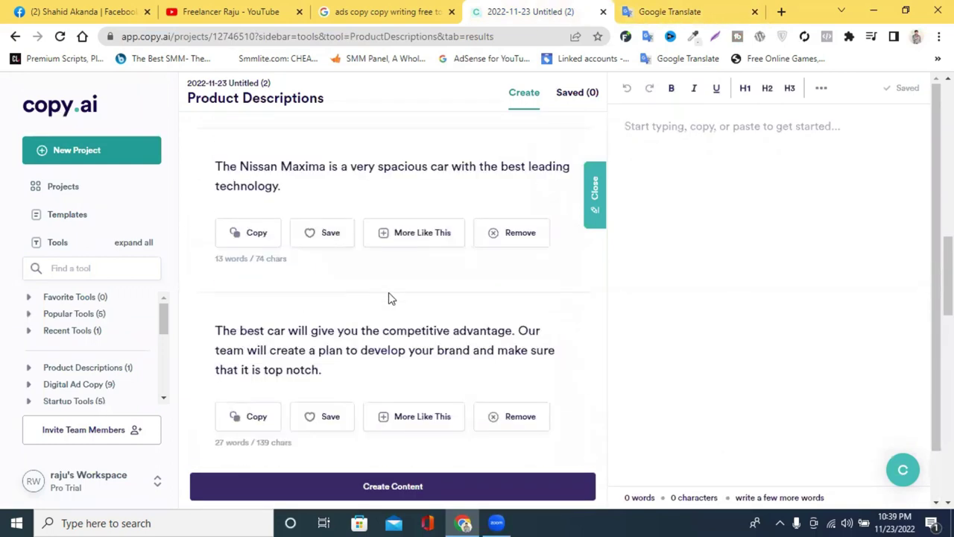
Replace the product name in the Product Descriptions form with "best iphone 14".
scroll(388, 298, "up", 10)
scroll(352, 296, "down", 3)
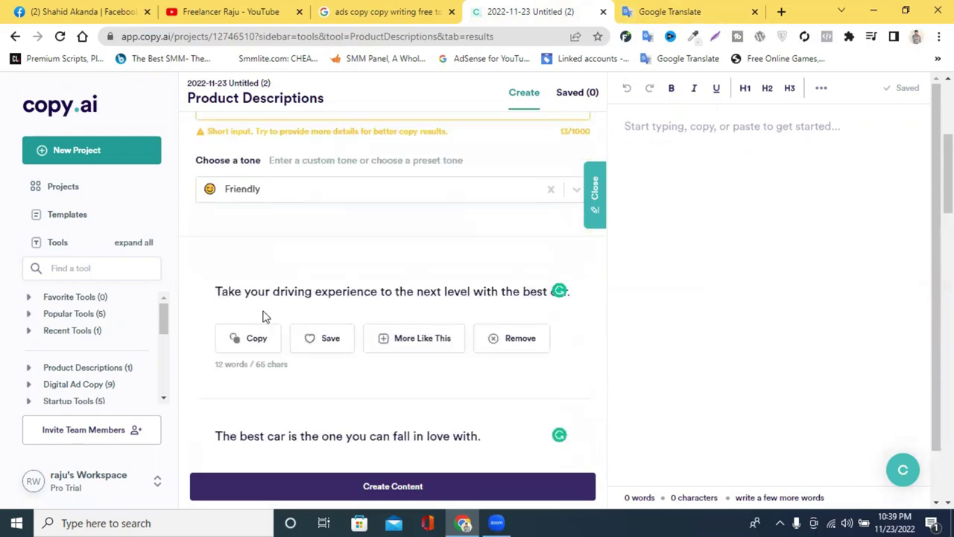
scroll(335, 262, "down", 3)
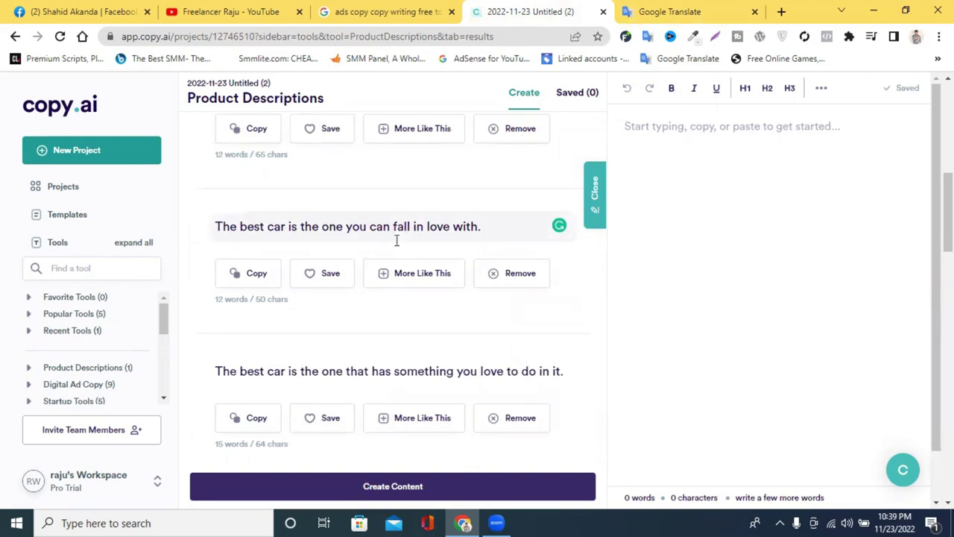
scroll(396, 241, "up", 10)
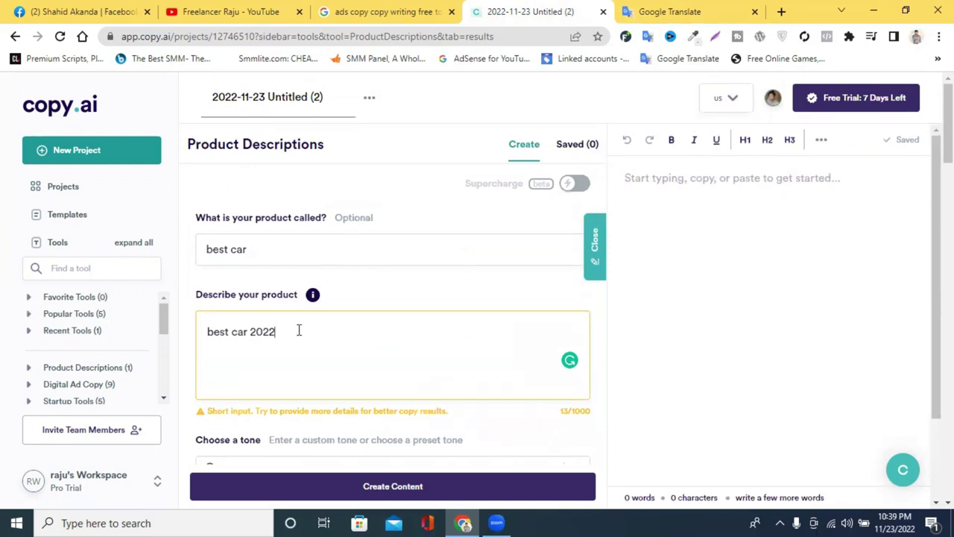
key("ctrl+a")
left_click(285, 252)
double_click(284, 252)
key("BackSpace")
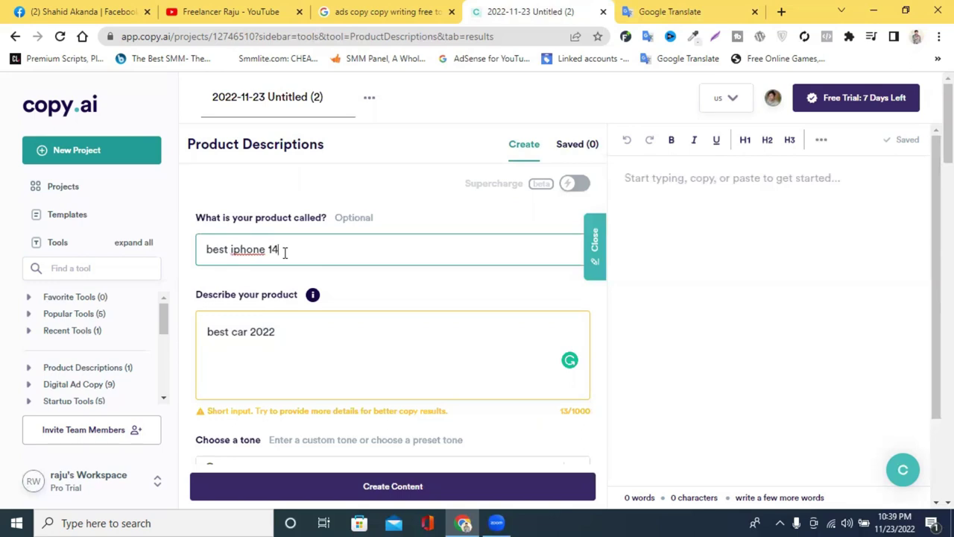
Copy the product name "best iphone 14" and paste it over the existing product description text.
triple_click(239, 254)
right_click(239, 254)
left_click(288, 305)
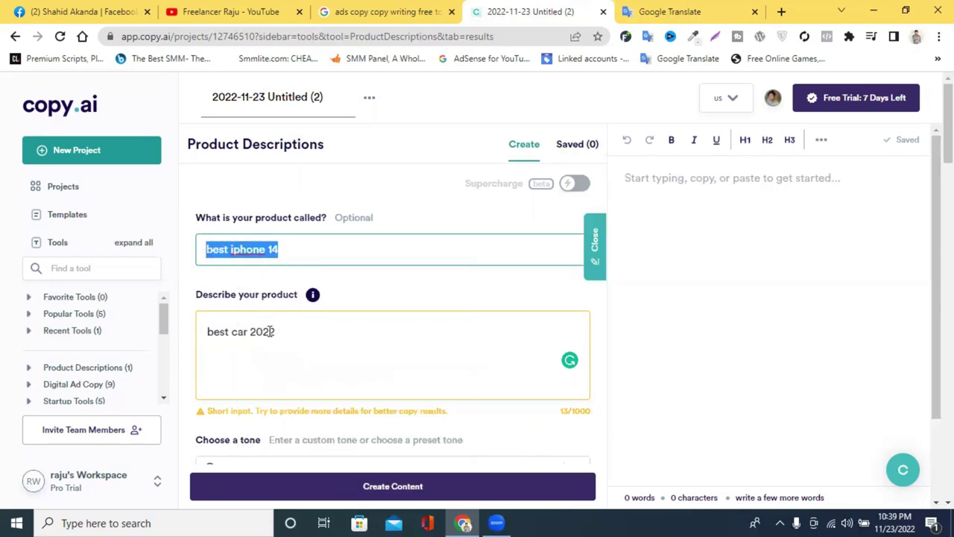
triple_click(273, 332)
right_click(273, 332)
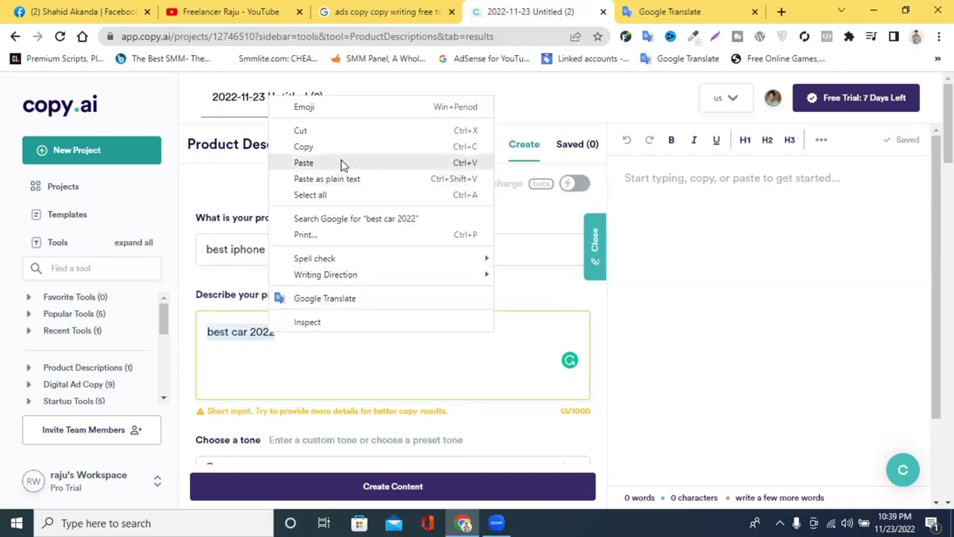
left_click(340, 162)
Generate more product descriptions from the "best iphone 14" inputs, keeping the Friendly tone.
scroll(340, 165, "down", 12)
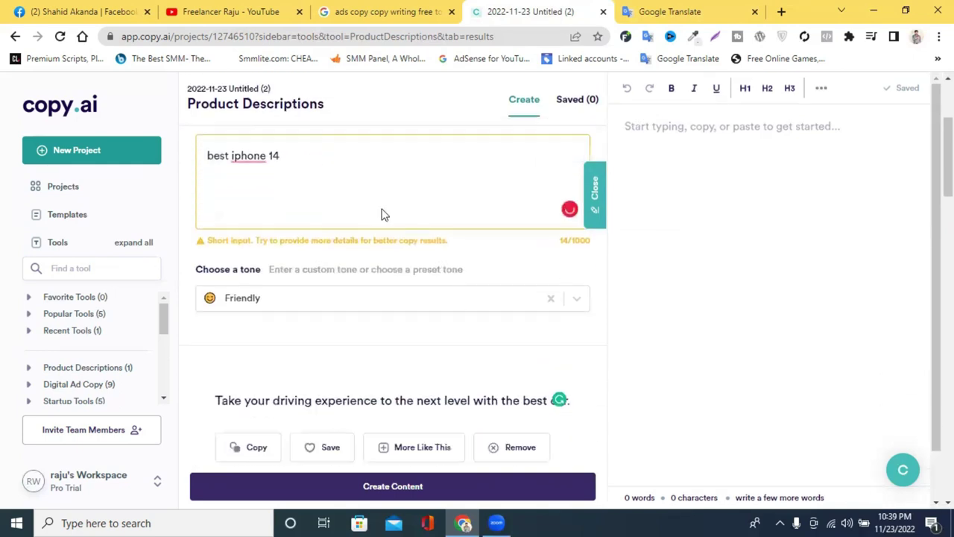
scroll(400, 252, "down", 10)
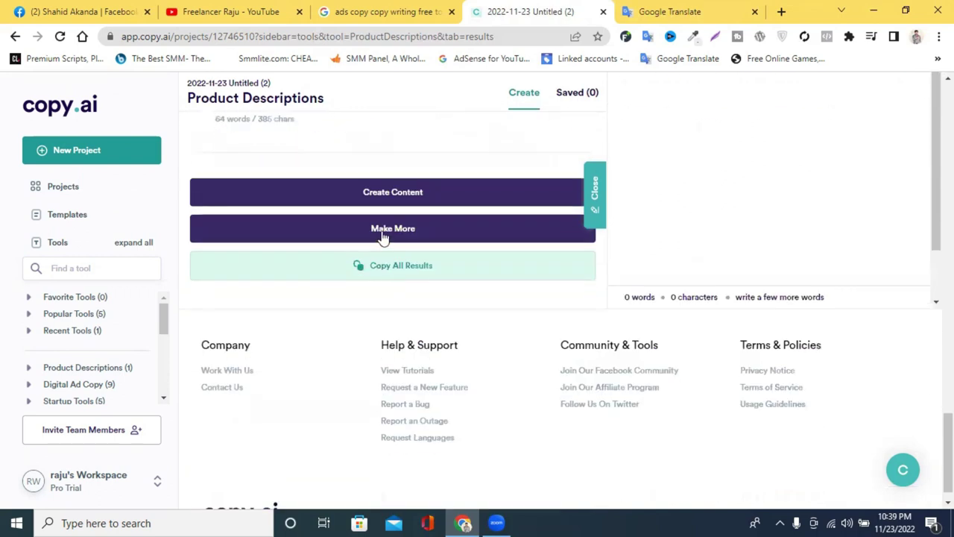
left_click(384, 231)
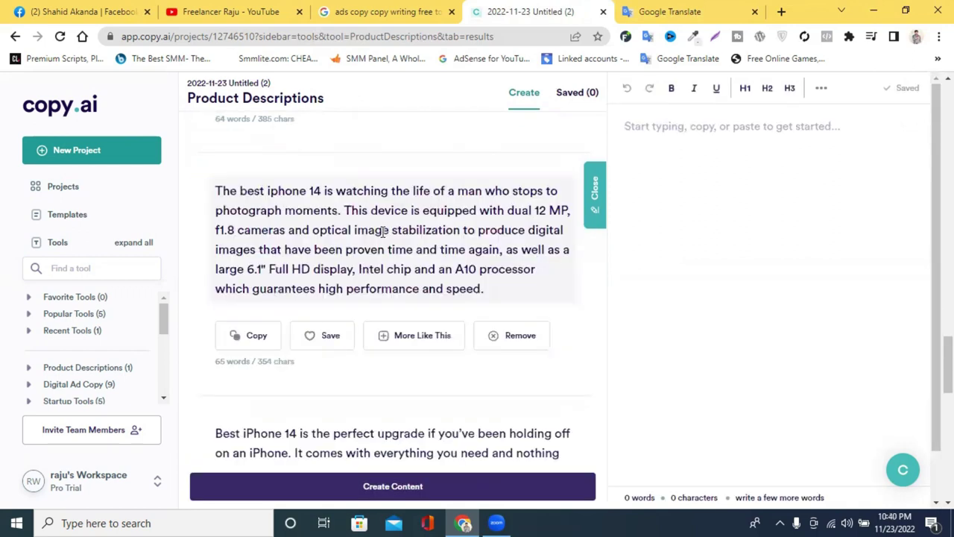
Review the list of generated descriptions, comparing the car results with the new iPhone 14 ones, and return to the input form.
scroll(384, 231, "up", 5)
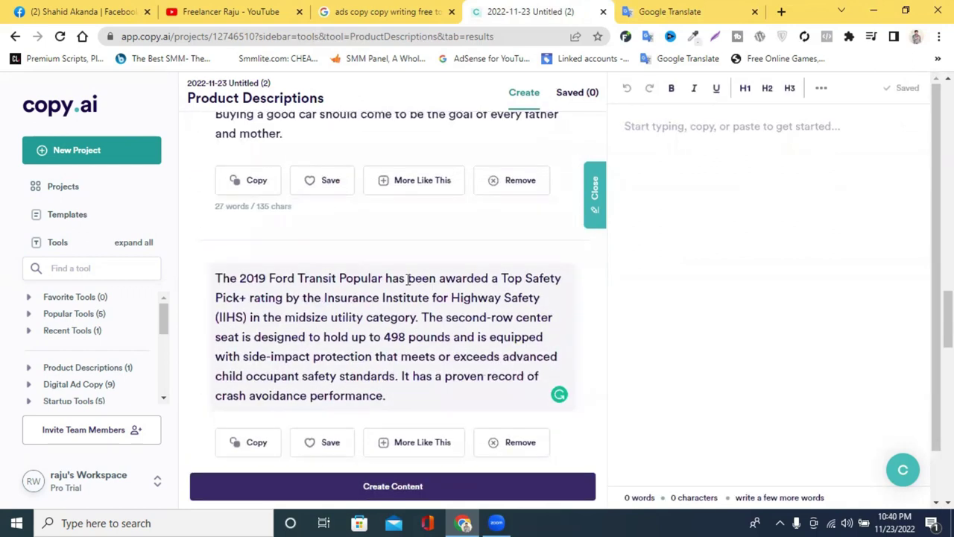
scroll(373, 276, "up", 10)
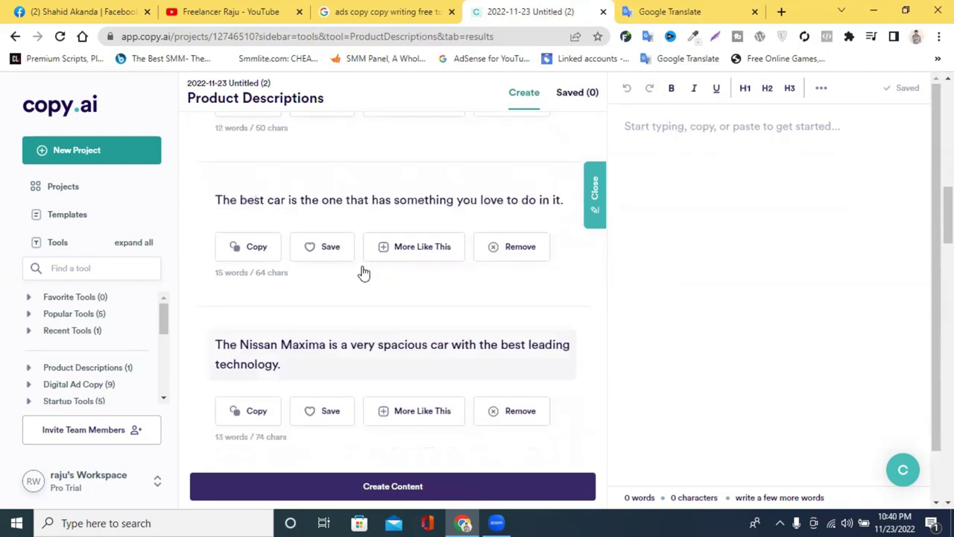
scroll(210, 226, "up", 4)
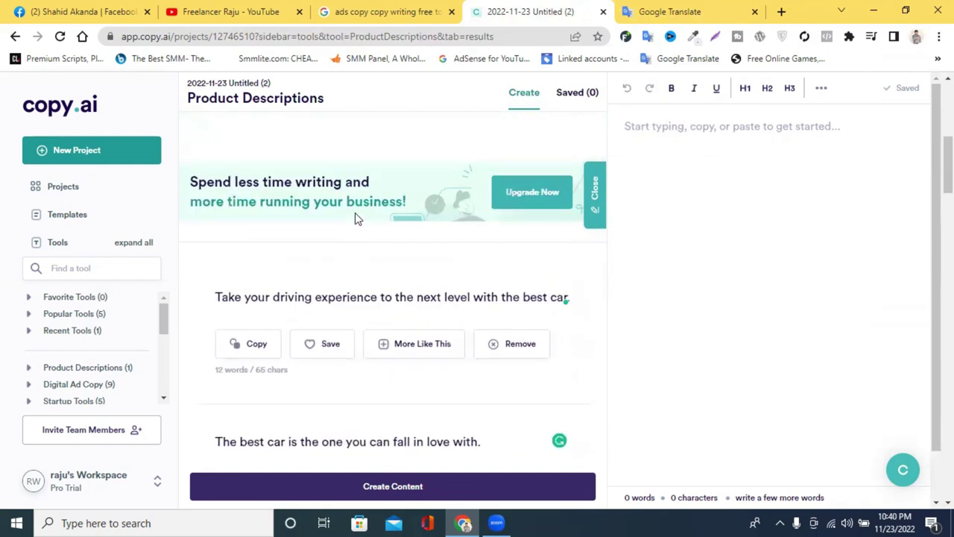
scroll(356, 217, "down", 5)
scroll(355, 222, "down", 10)
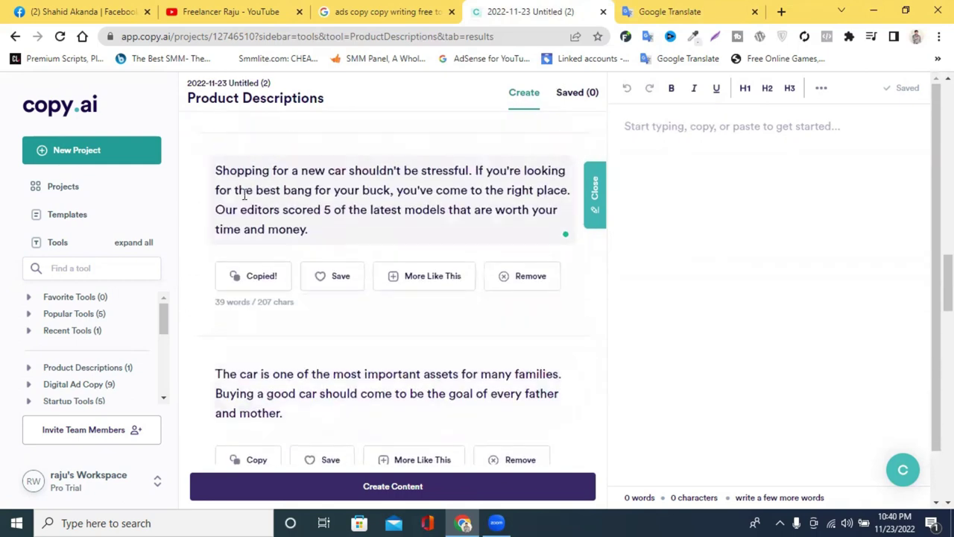
scroll(385, 234, "down", 15)
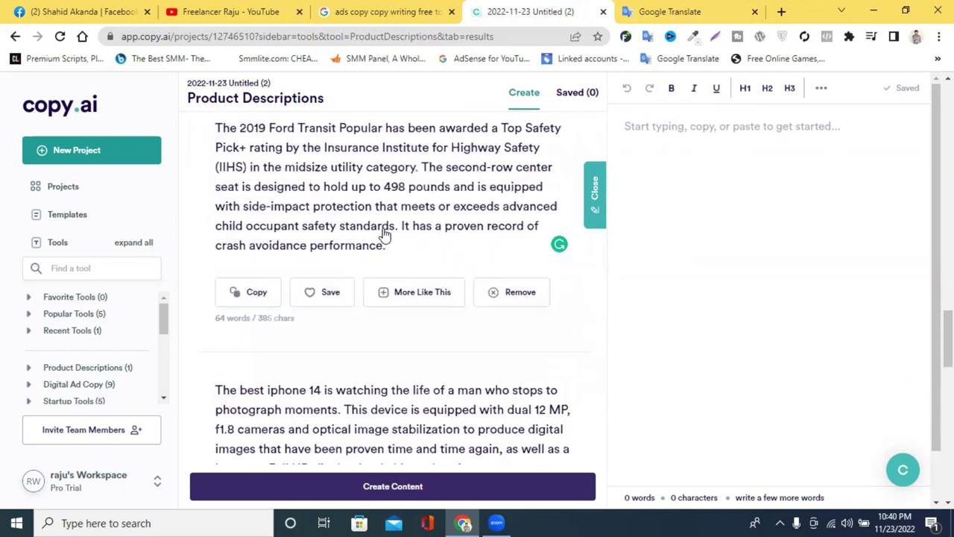
scroll(389, 236, "down", 3)
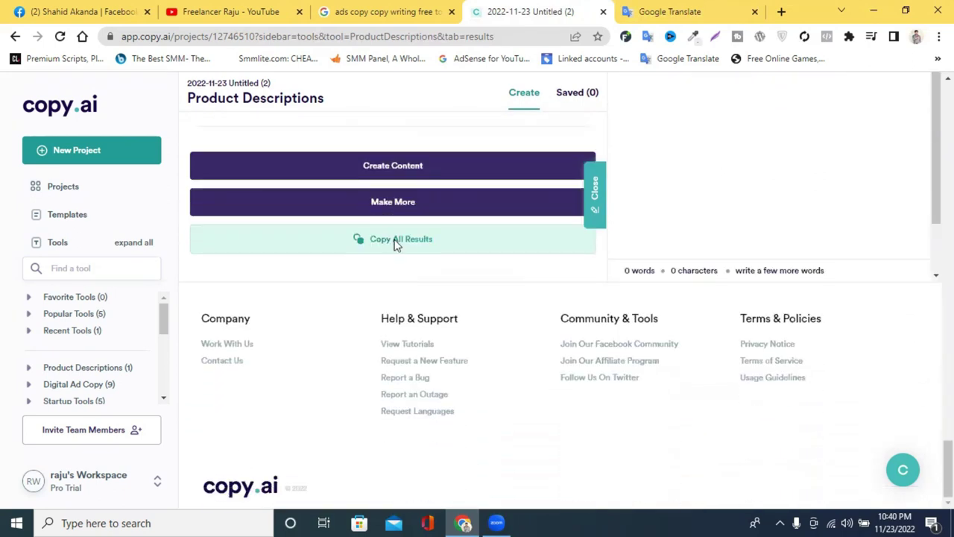
scroll(393, 243, "up", 10)
scroll(395, 239, "up", 5)
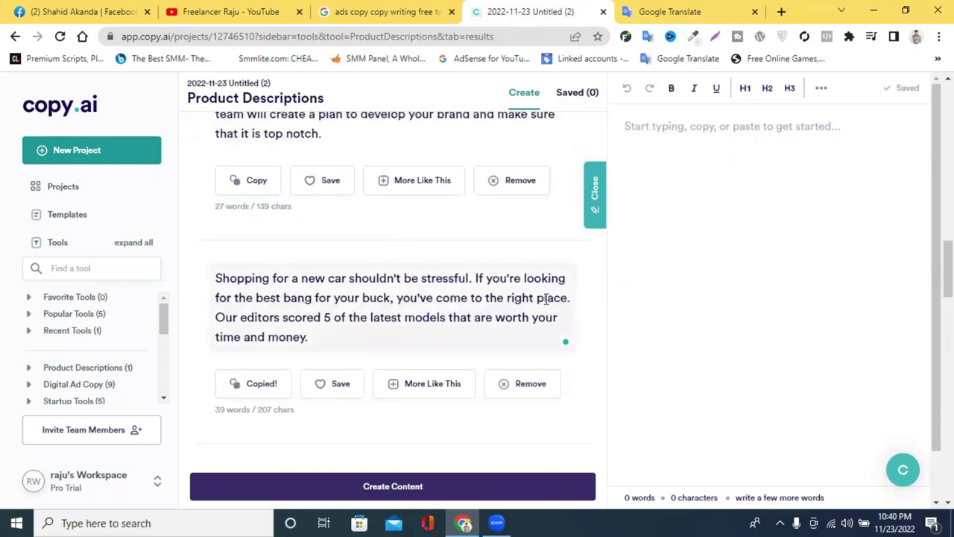
scroll(545, 298, "up", 15)
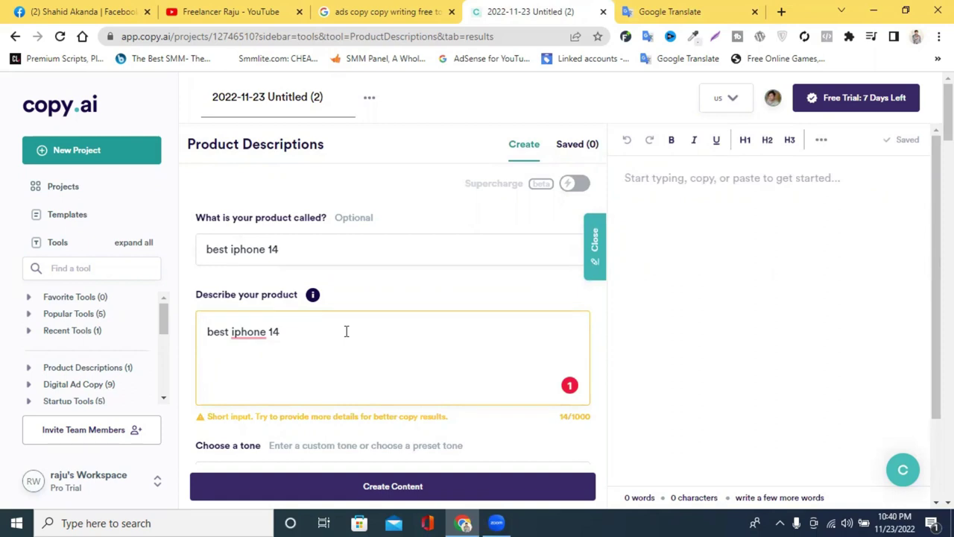
Search Google for "hashtag generator" in a new tab and open the Inflact hashtag generator for Instagram.
left_click(781, 11)
left_click(426, 37)
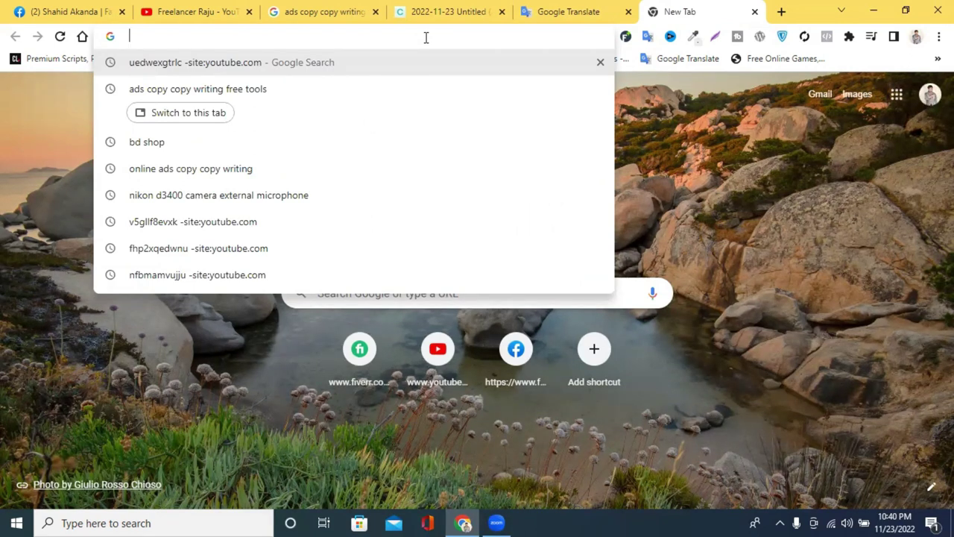
type("hashtag generator")
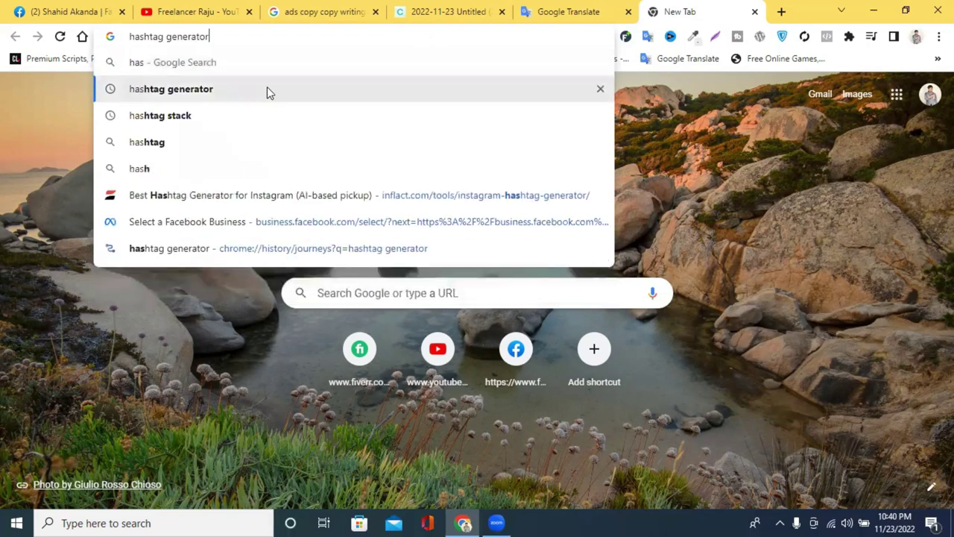
left_click(267, 87)
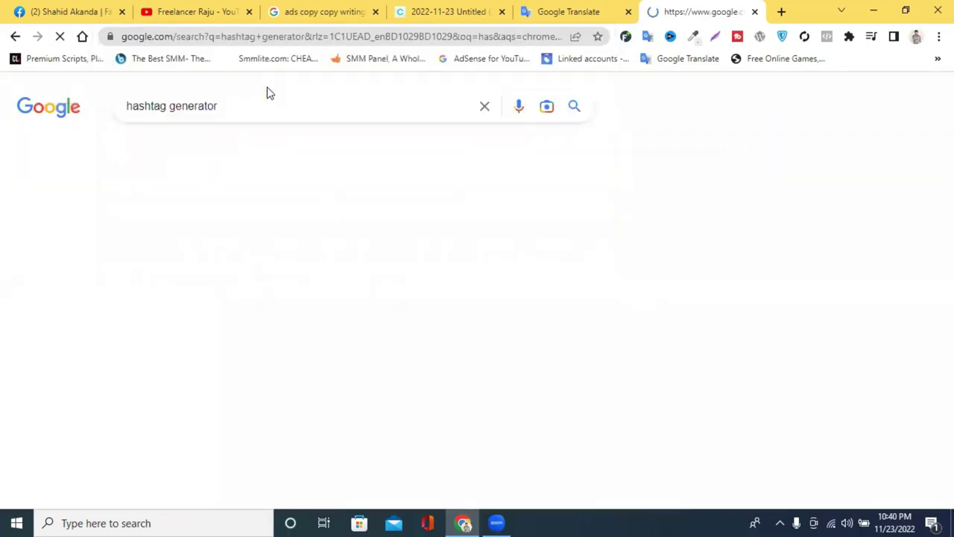
scroll(259, 239, "down", 1)
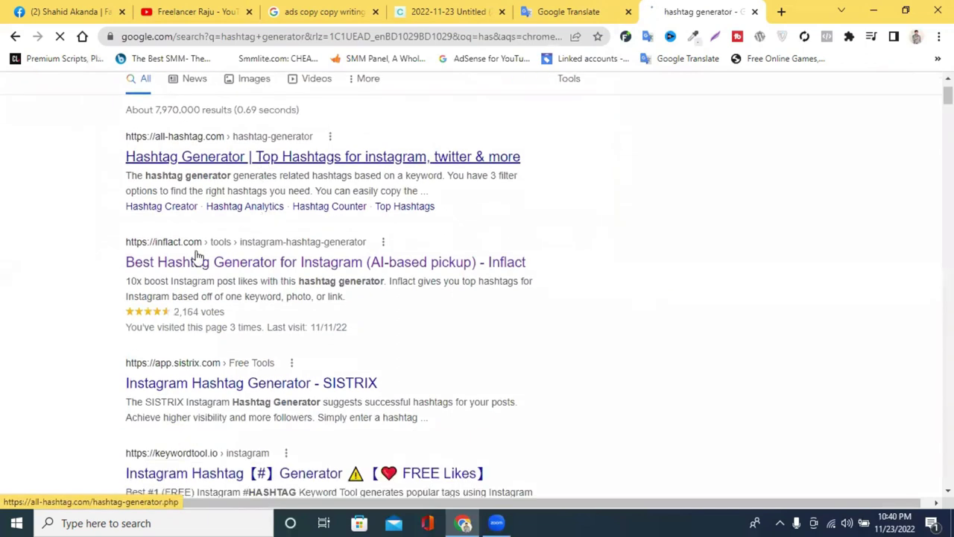
left_click(471, 270)
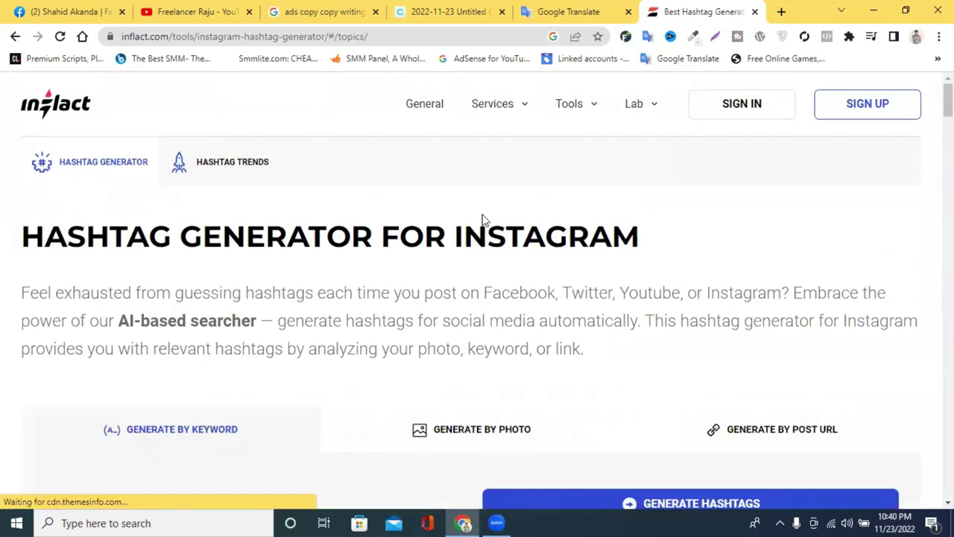
Look over the Inflact generator's input options and switch it to generating hashtags by photo.
scroll(401, 219, "down", 3)
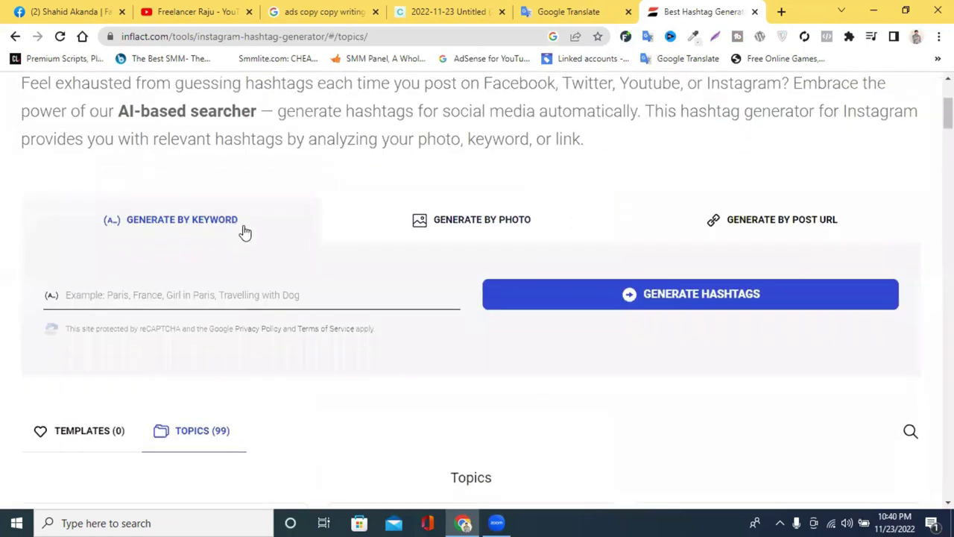
scroll(340, 211, "up", 3)
scroll(284, 168, "down", 5)
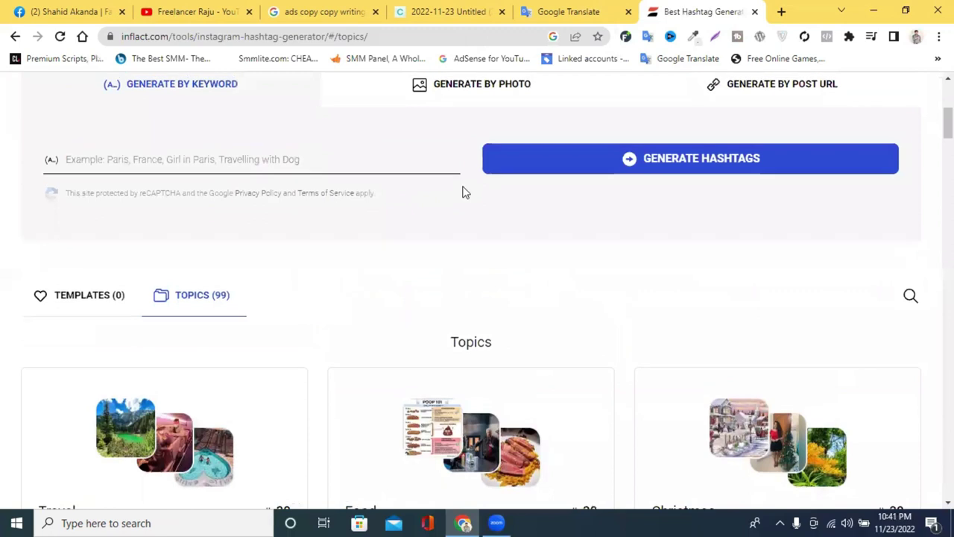
scroll(447, 278, "up", 3)
left_click(432, 293)
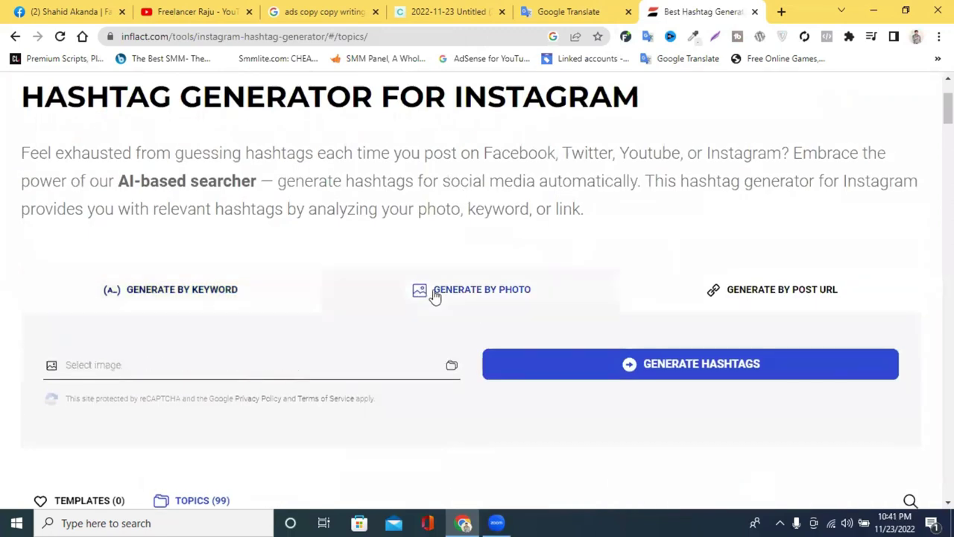
Search Google for "dog" in a new tab and show the image results.
left_click(781, 11)
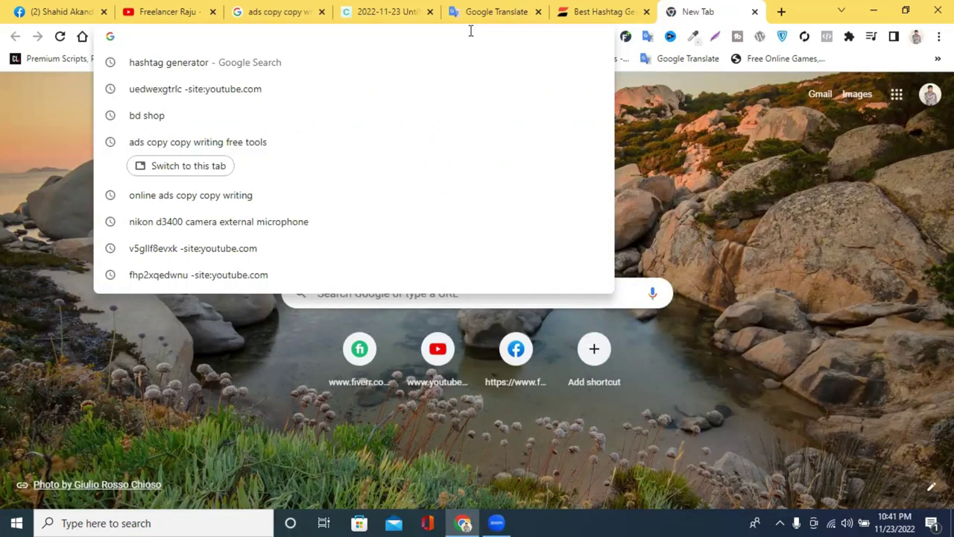
type("p")
key("BackSpace")
type("dog")
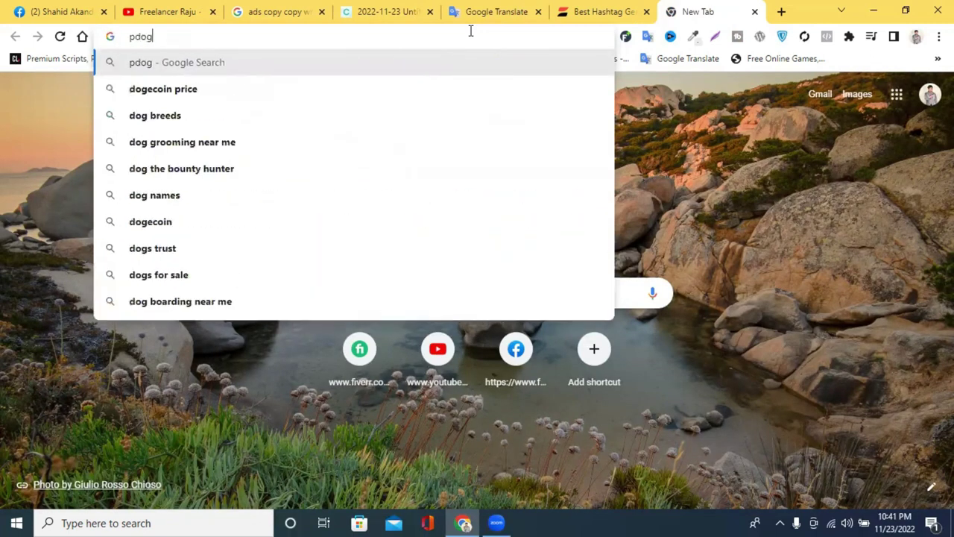
key("Return")
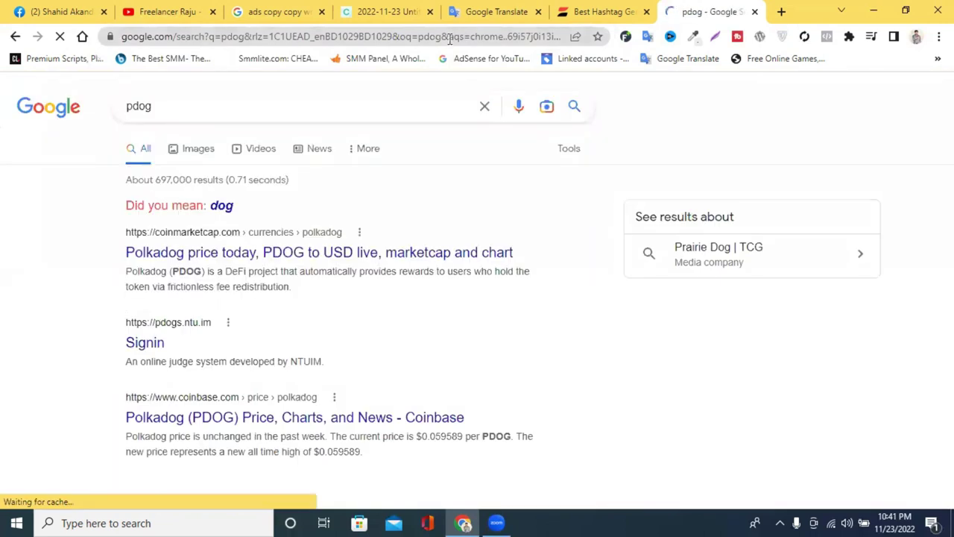
left_click(221, 205)
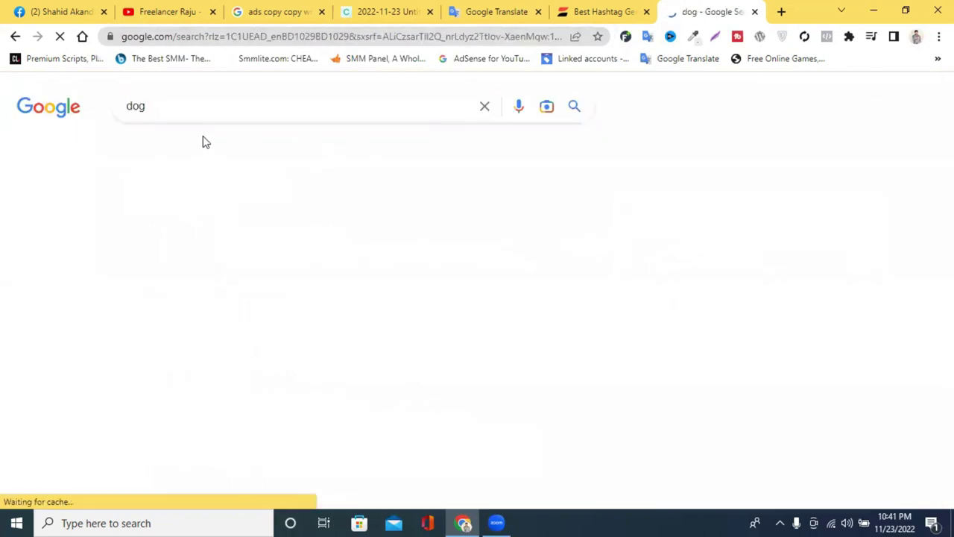
left_click(192, 149)
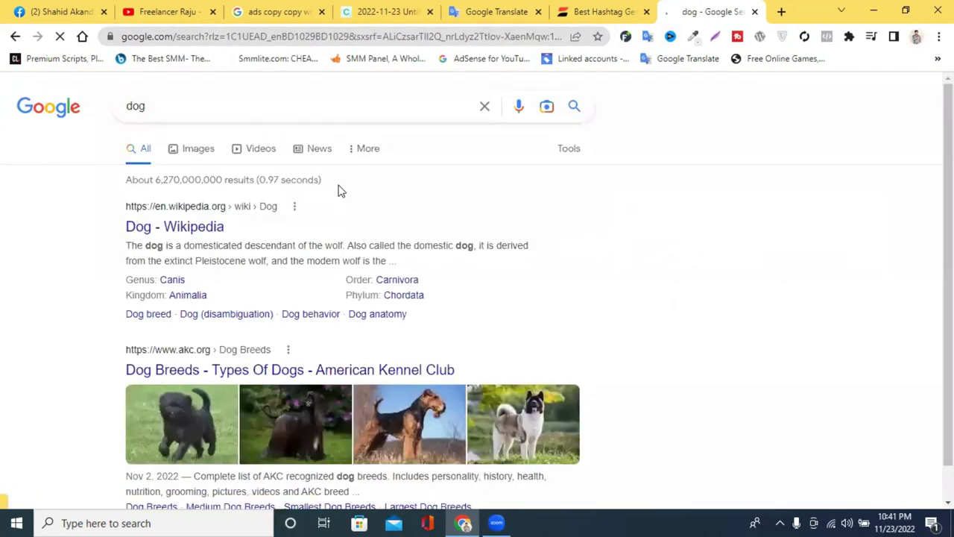
Find the CDC photo of a curly-haired dog with a blue collar in the image results and save it to Downloads as "download".
scroll(340, 188, "down", 4)
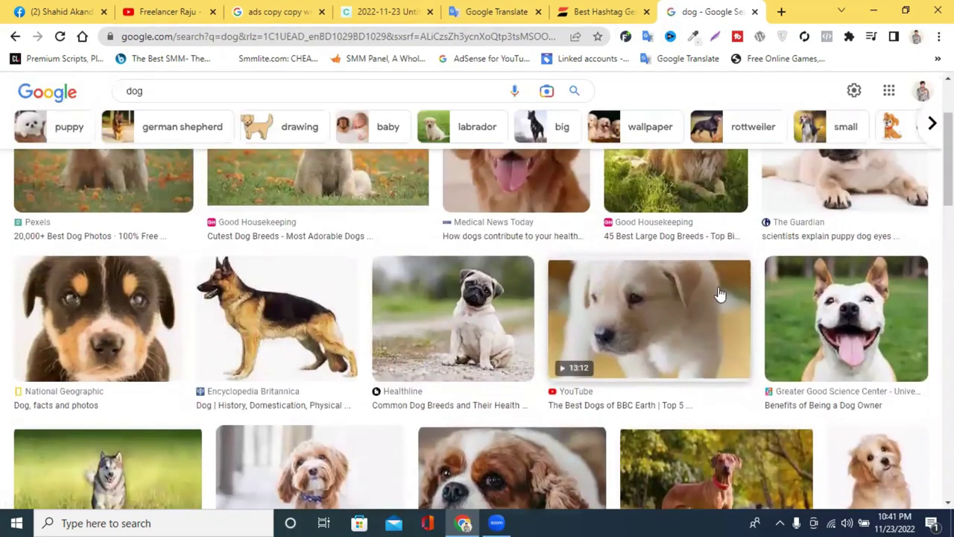
scroll(720, 297, "down", 3)
scroll(394, 291, "down", 2)
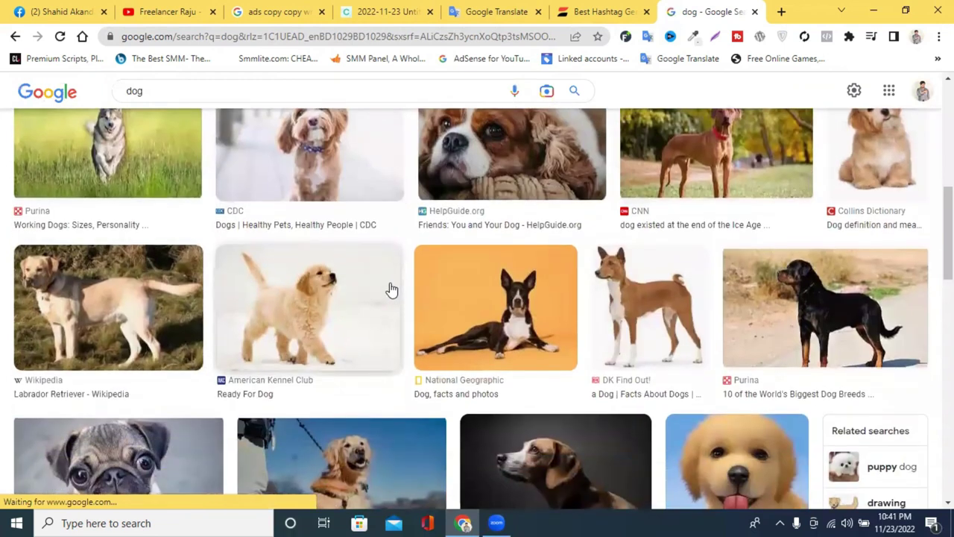
scroll(279, 309, "up", 3)
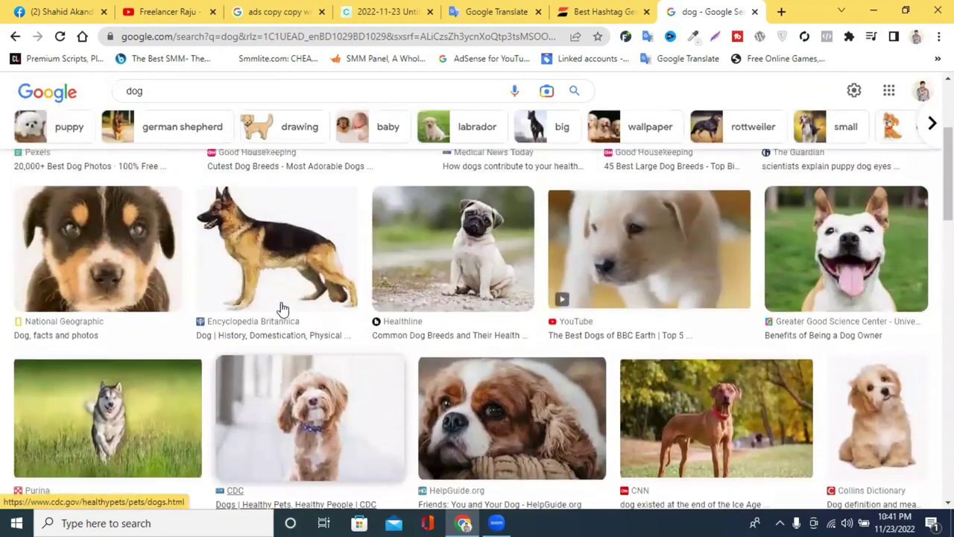
scroll(324, 341, "down", 1)
left_click(320, 277)
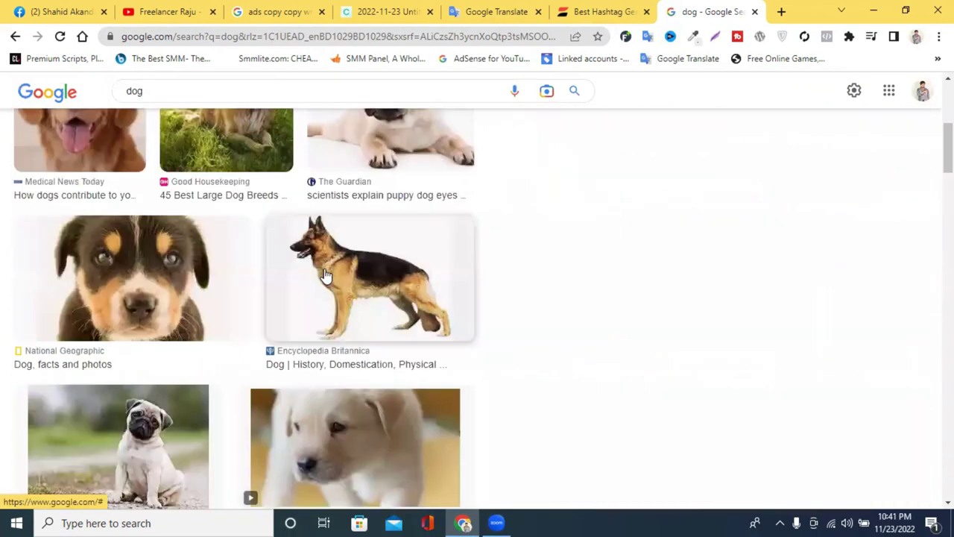
right_click(703, 249)
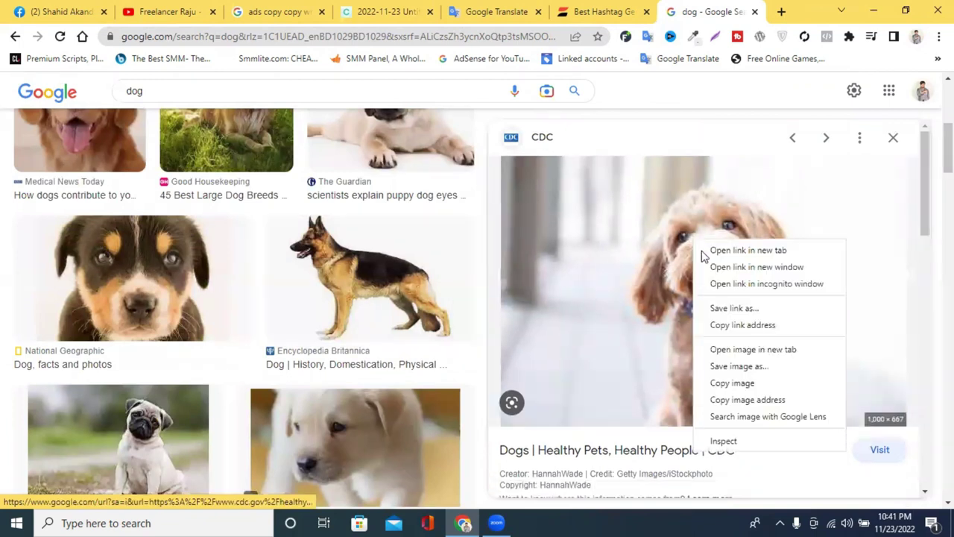
left_click(735, 360)
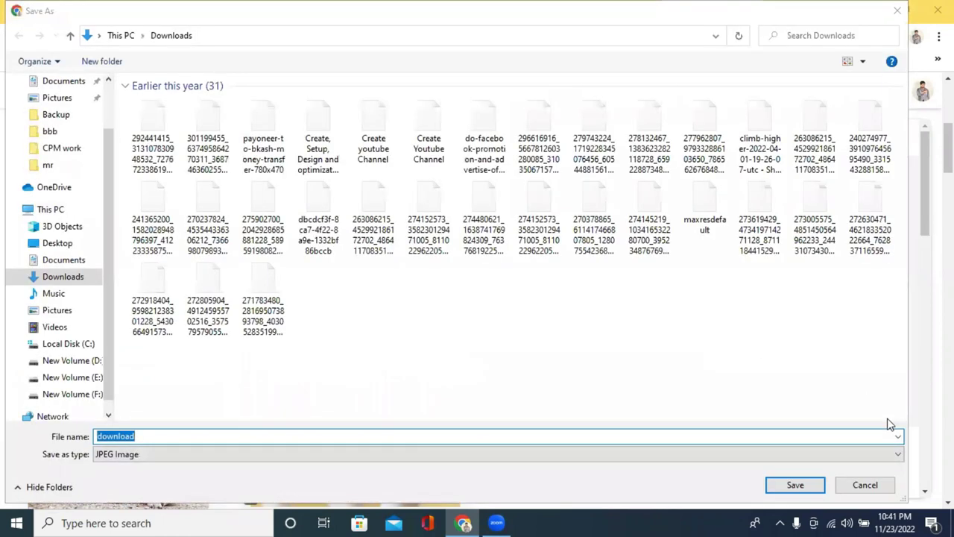
left_click(794, 485)
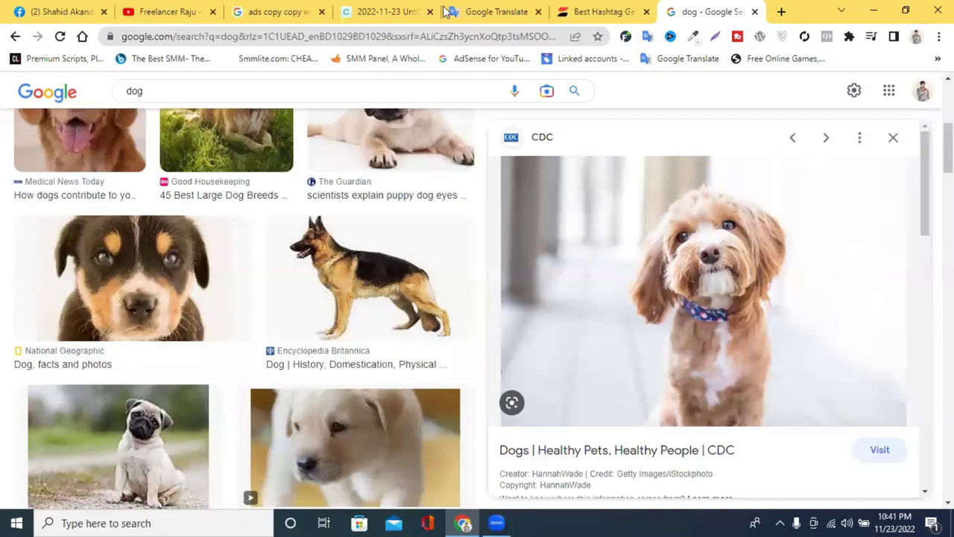
Return to the Inflact hashtag generator, upload the saved dog image "download", and generate hashtags from it.
left_click(381, 6)
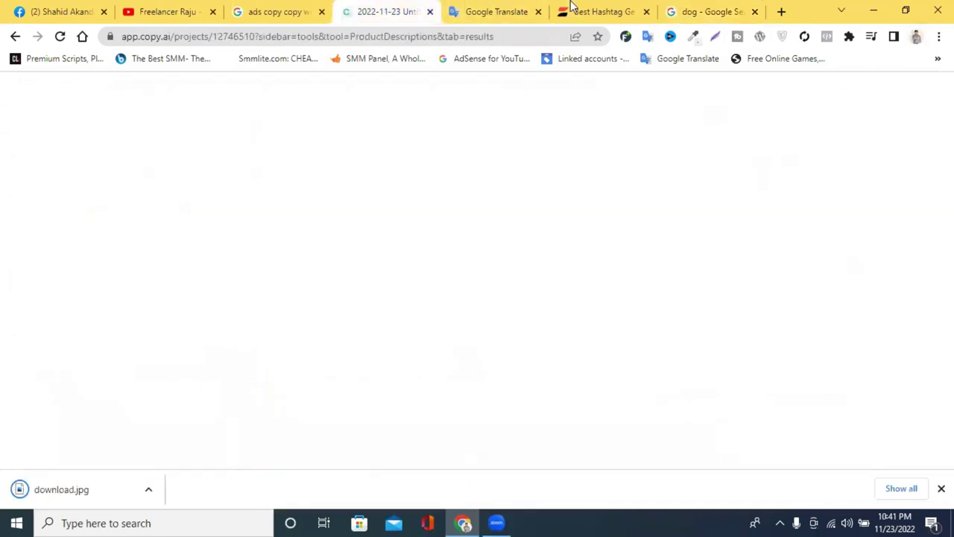
left_click(571, 9)
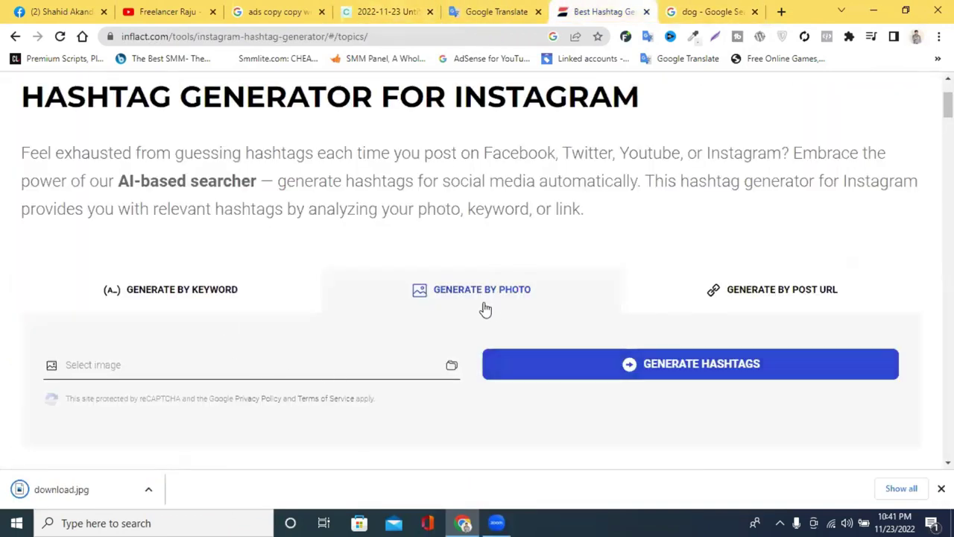
left_click(82, 368)
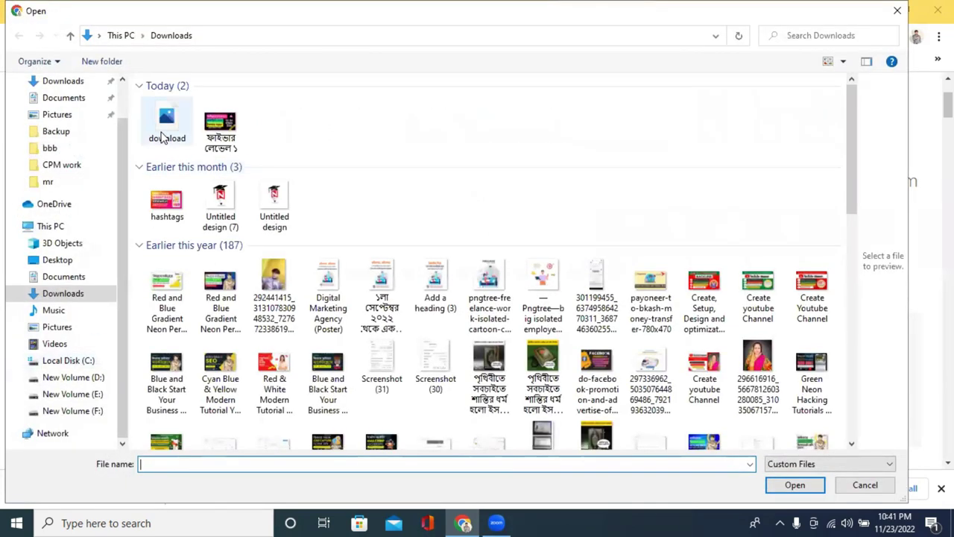
left_click(165, 132)
left_click(793, 485)
left_click(657, 376)
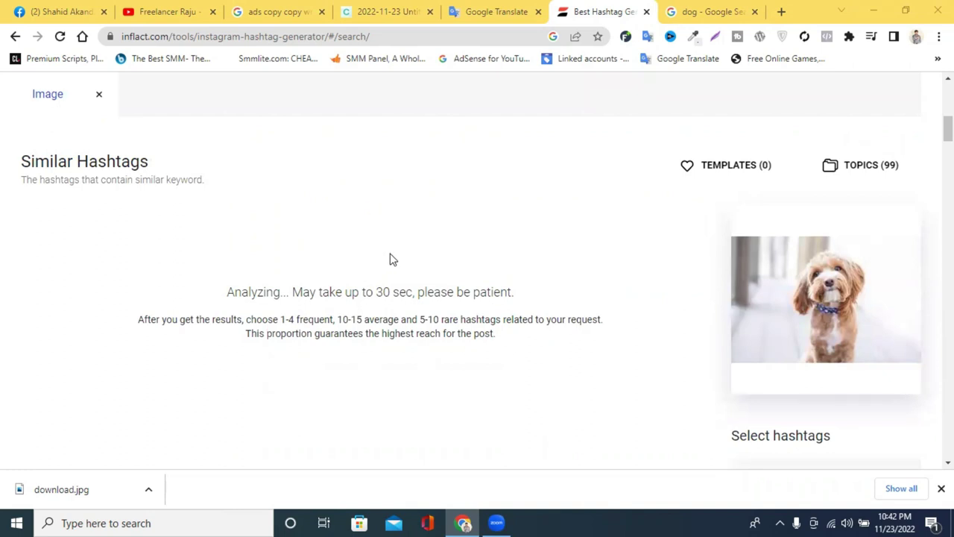
Go through the generated hashtags and select #dog, #dogslife and #doglove among the frequent ones.
scroll(391, 259, "down", 3)
scroll(392, 259, "up", 3)
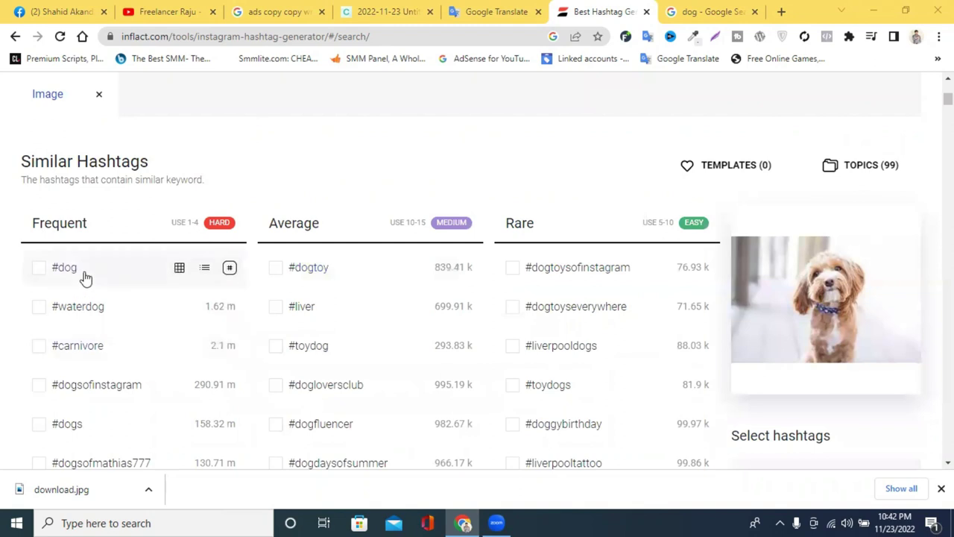
scroll(149, 381, "down", 1)
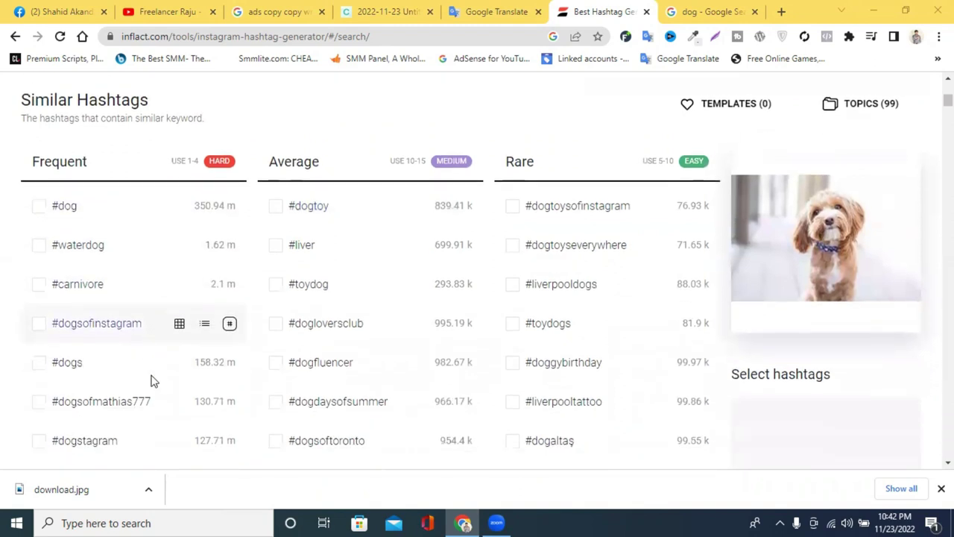
left_click(64, 198)
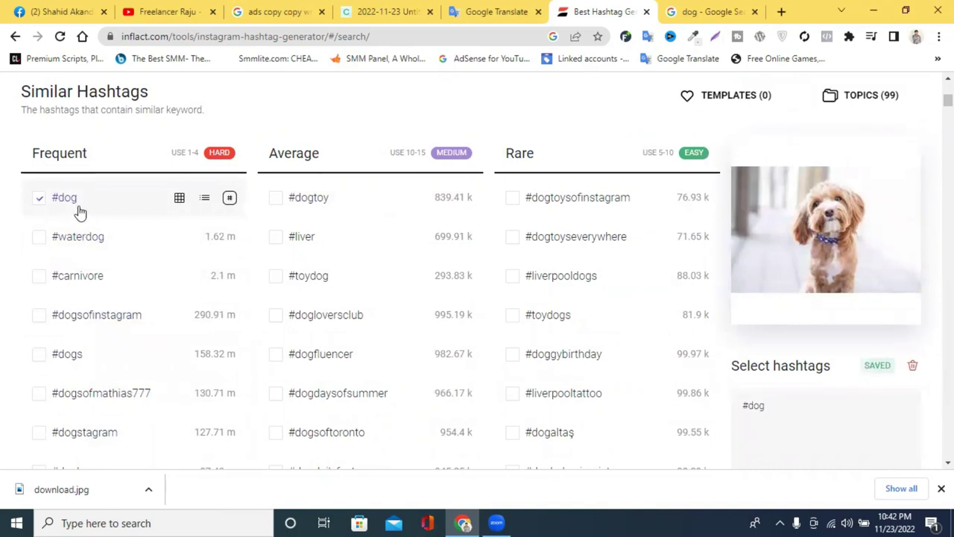
scroll(111, 215, "down", 3)
scroll(113, 216, "up", 1)
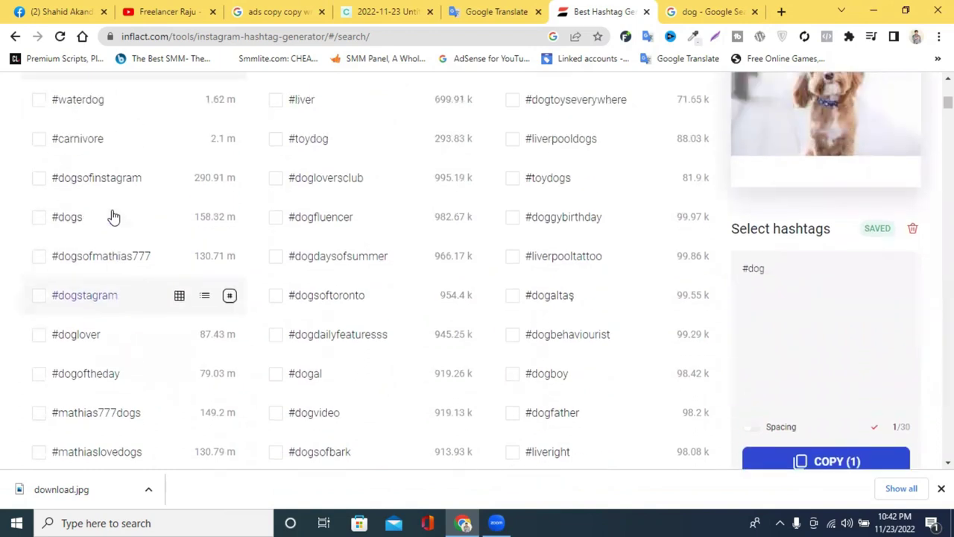
scroll(114, 216, "up", 1)
scroll(111, 215, "down", 15)
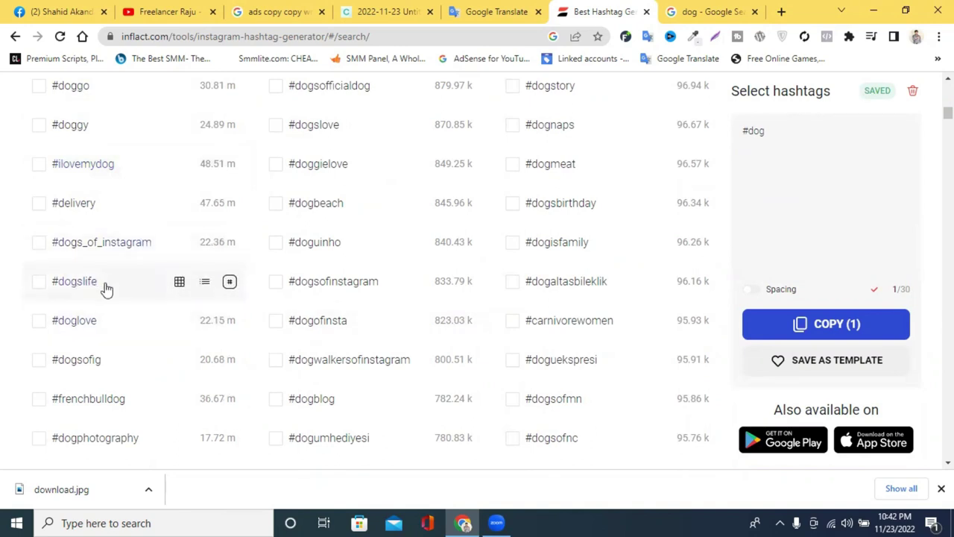
left_click(62, 295)
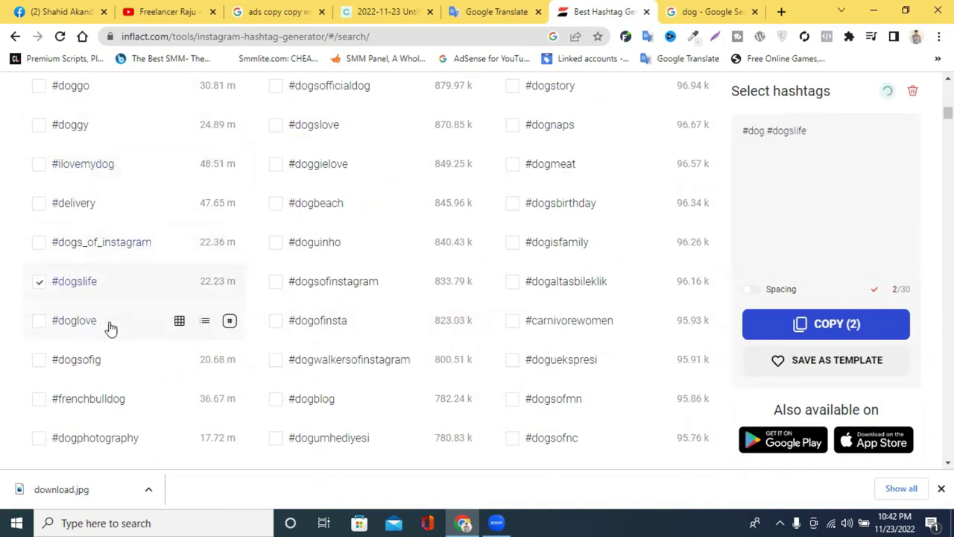
left_click(56, 329)
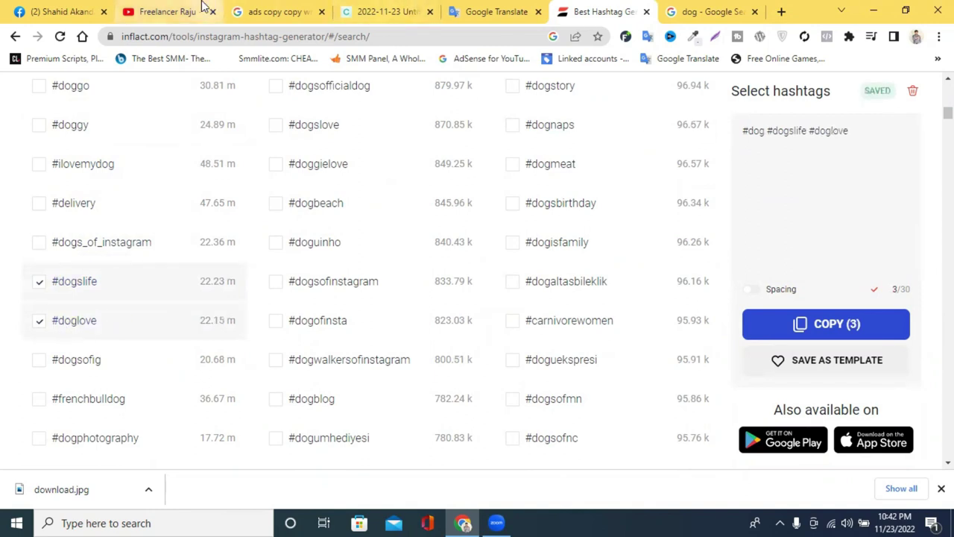
Return to the copy.ai product description form and set both the product name and the description to "best dog lover".
left_click(380, 10)
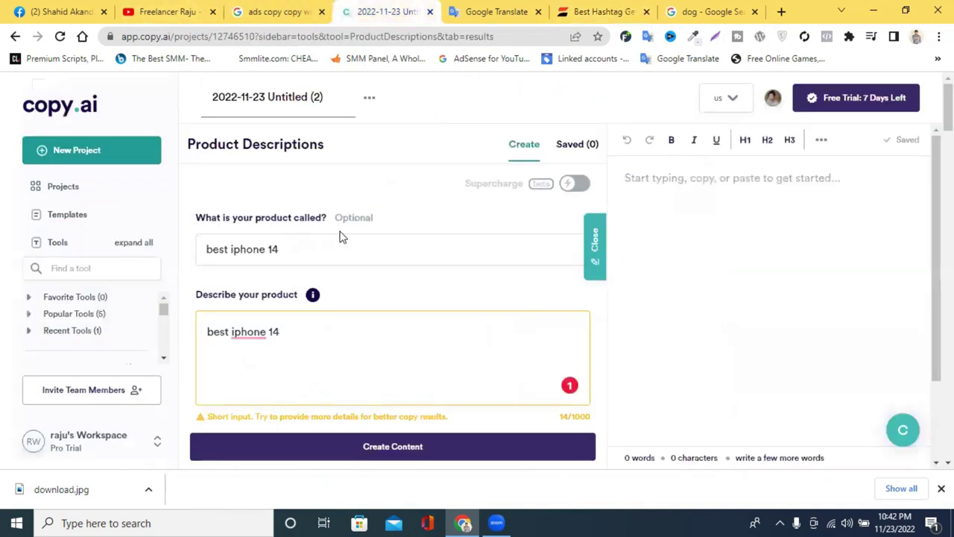
triple_click(286, 246)
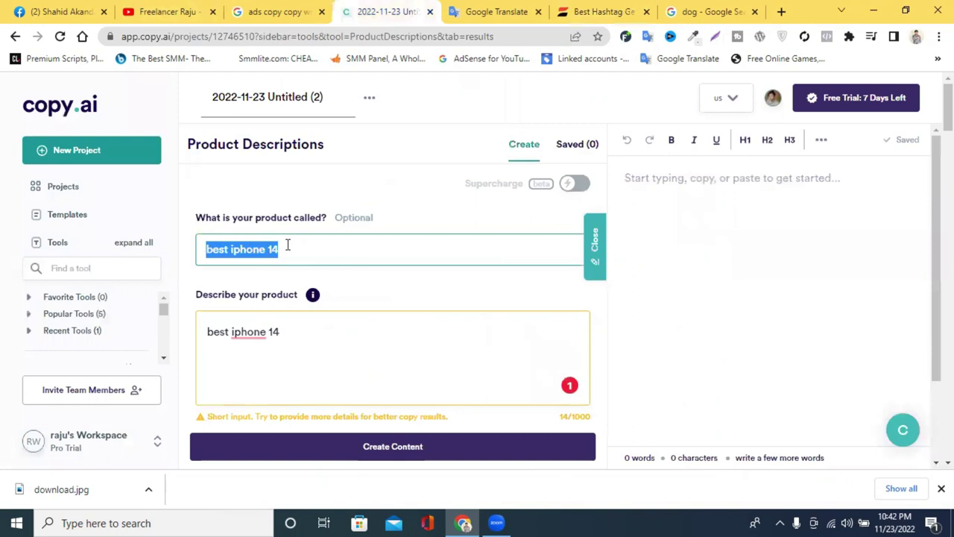
left_click_drag(287, 246, 229, 250)
type("dog lover")
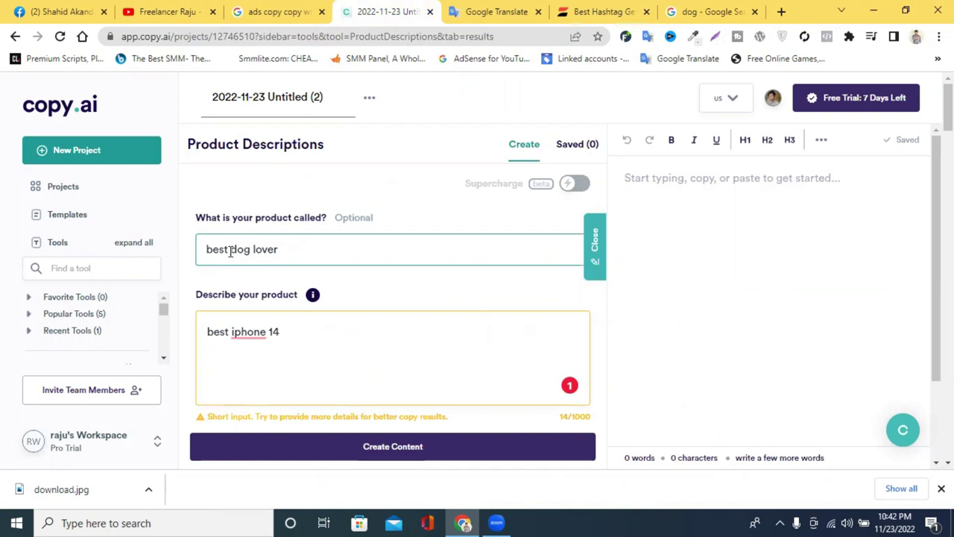
triple_click(231, 251)
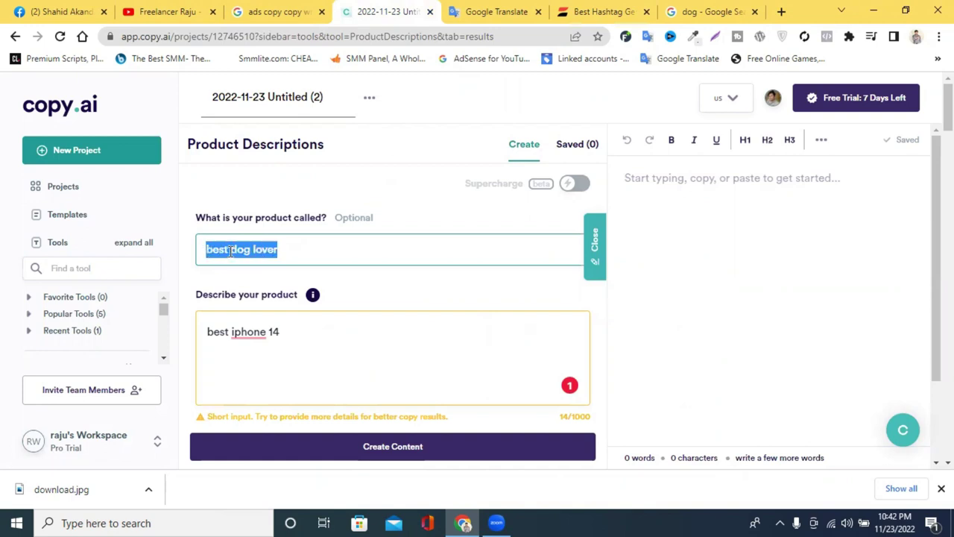
right_click(231, 252)
left_click(303, 303)
left_click(242, 336)
right_click(242, 336)
left_click(303, 164)
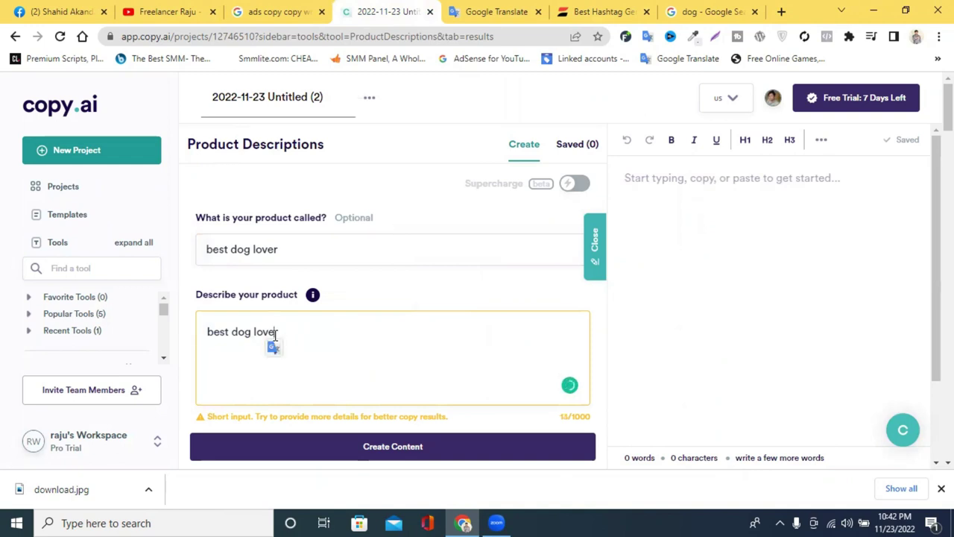
Shorten the product description input to "dog love" and the product name to "dog lover".
left_click_drag(233, 333, 183, 330)
key("BackSpace")
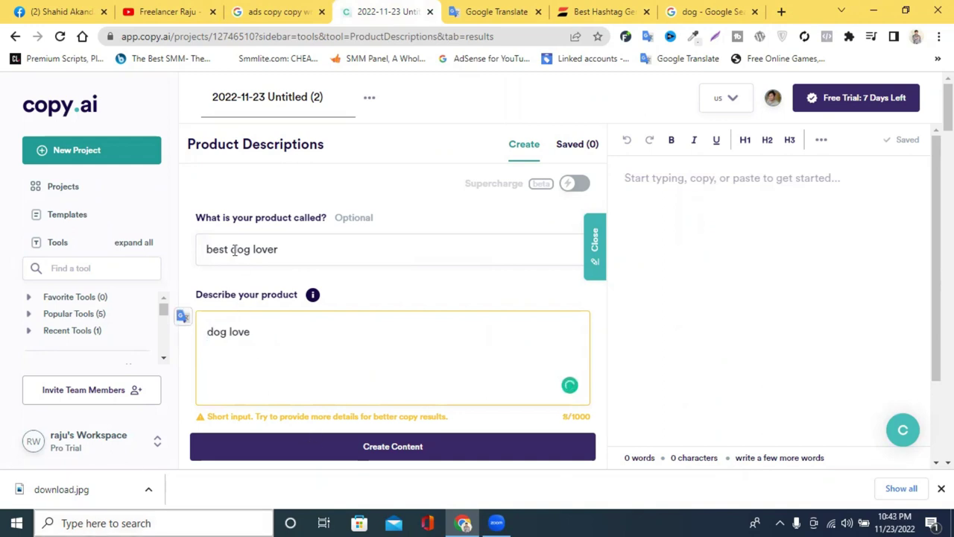
left_click_drag(232, 250, 200, 250)
key("BackSpace")
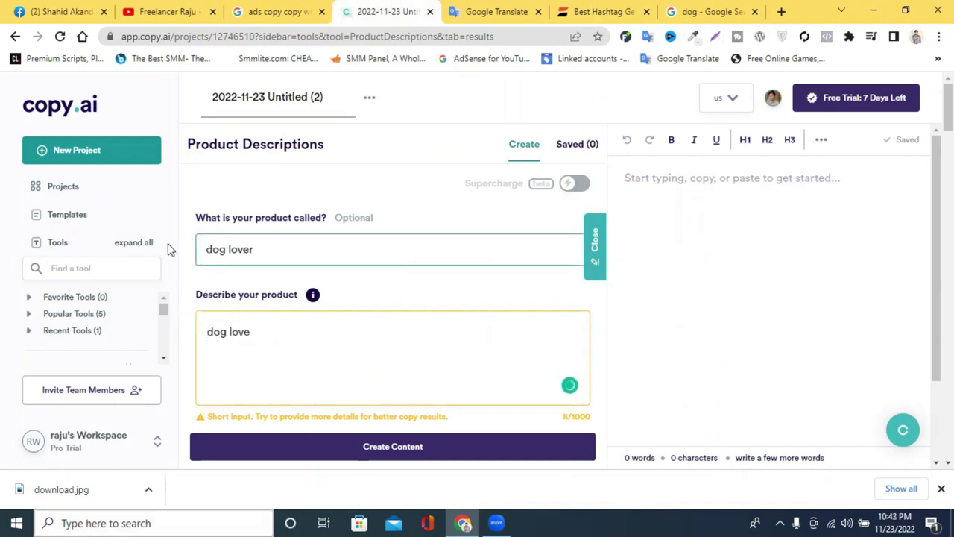
Generate new product descriptions from the dog lover inputs, keeping the Friendly tone.
scroll(407, 379, "down", 10)
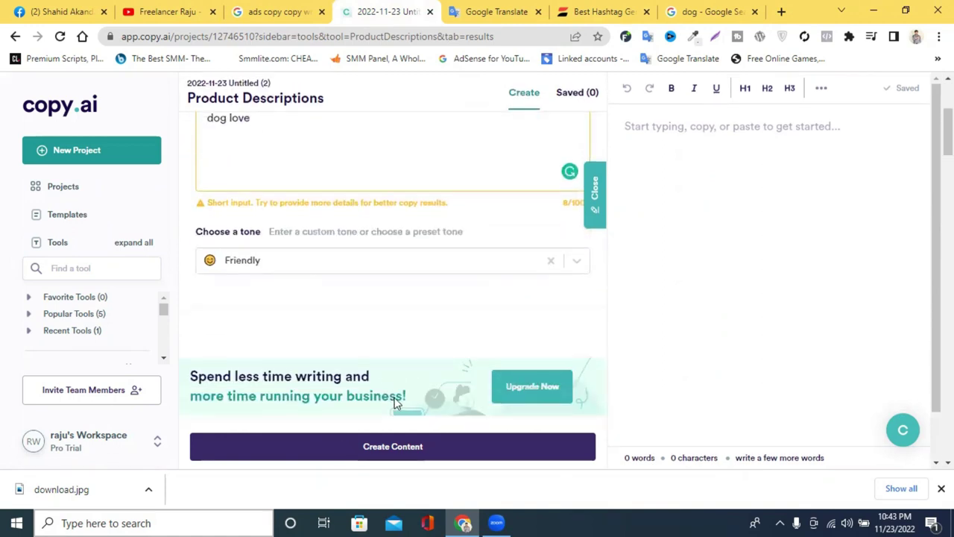
scroll(401, 407, "down", 10)
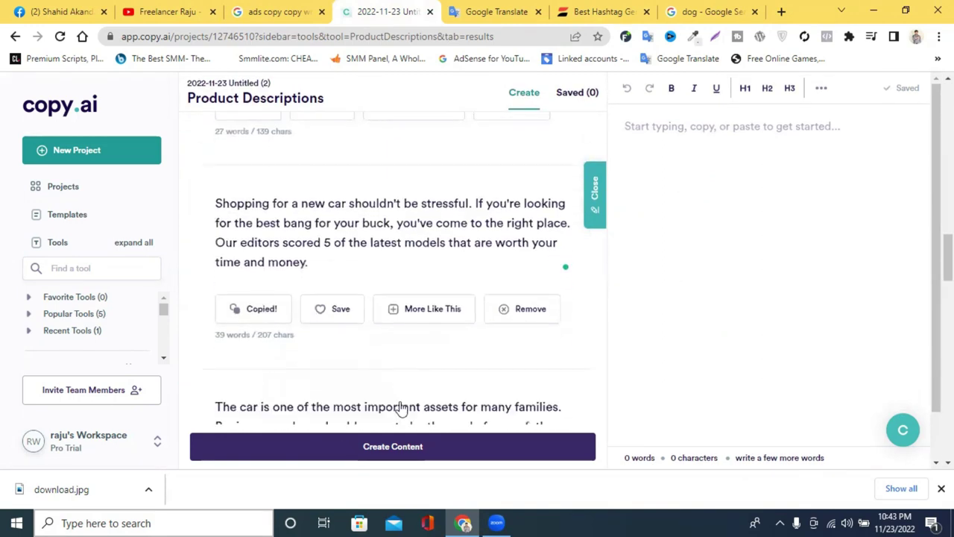
left_click(375, 447)
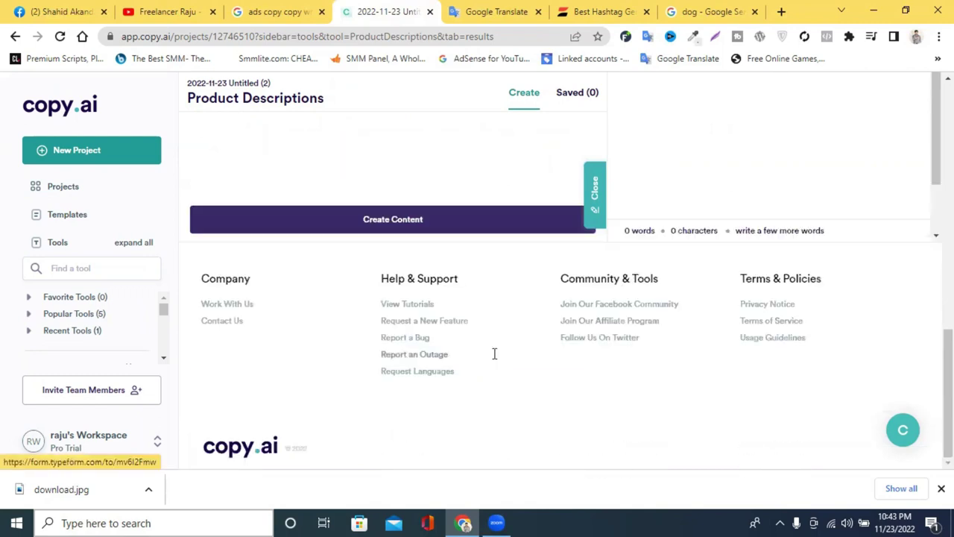
Review the newly generated dog lover descriptions and compare them with the description and tone entered in the form.
scroll(473, 326, "up", 1)
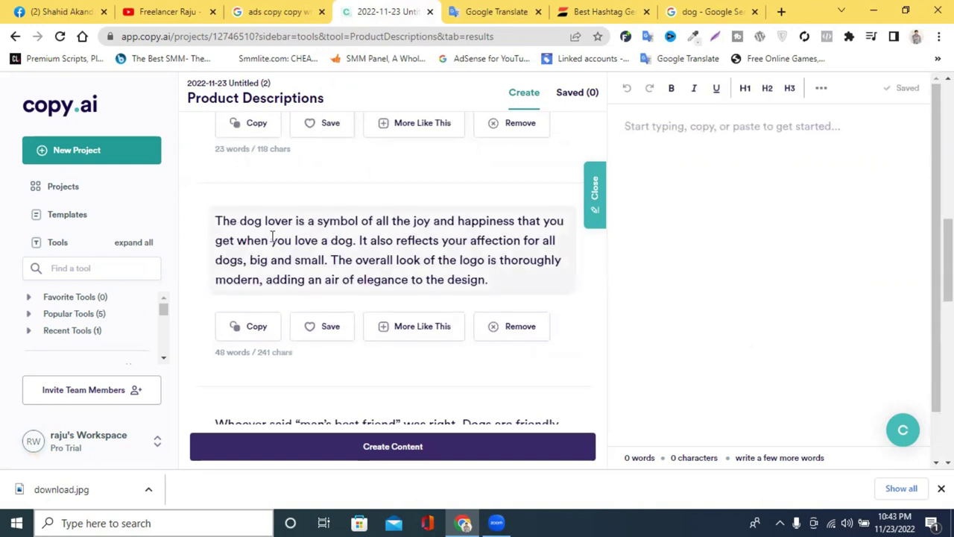
scroll(272, 237, "up", 10)
scroll(348, 275, "down", 12)
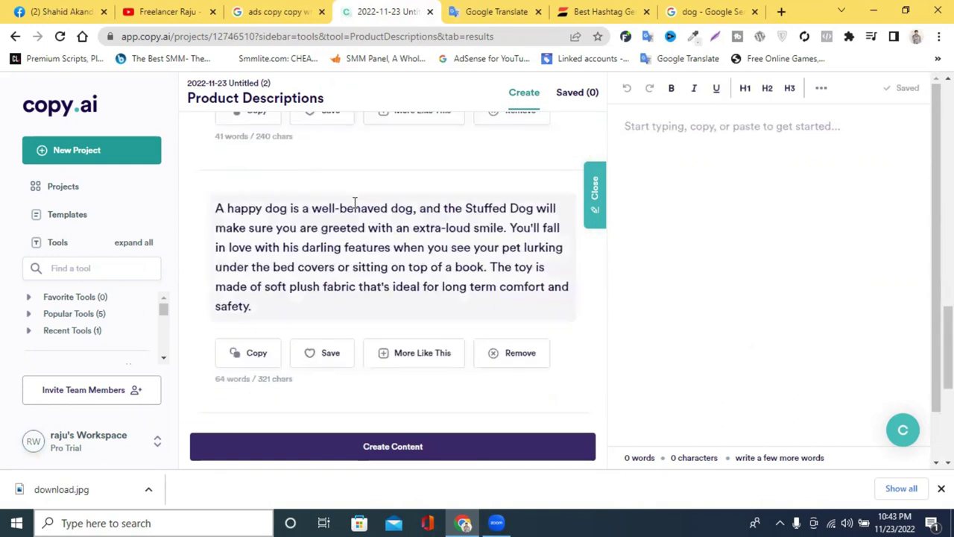
scroll(348, 230, "down", 2)
scroll(353, 225, "up", 2)
scroll(487, 240, "down", 2)
scroll(488, 241, "up", 6)
scroll(490, 238, "up", 10)
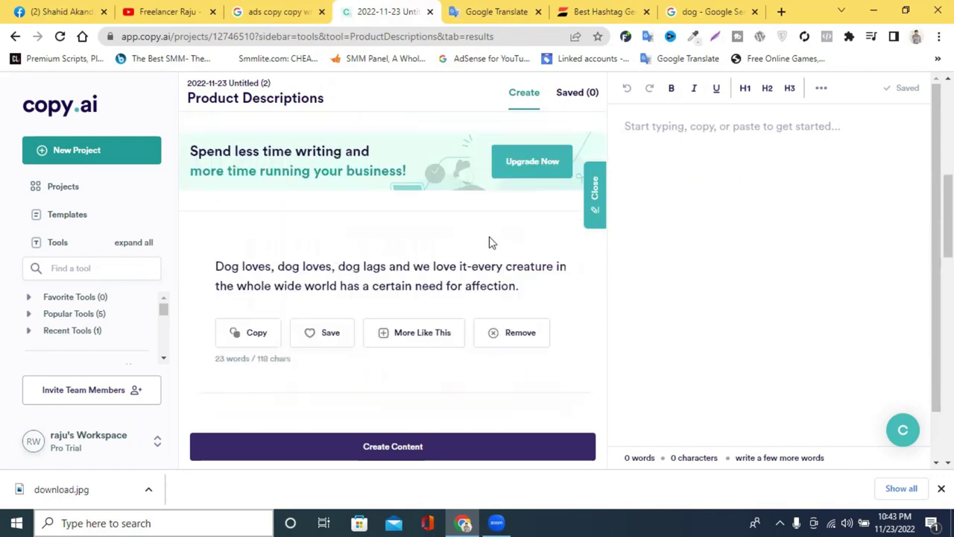
scroll(489, 239, "up", 3)
scroll(496, 254, "down", 5)
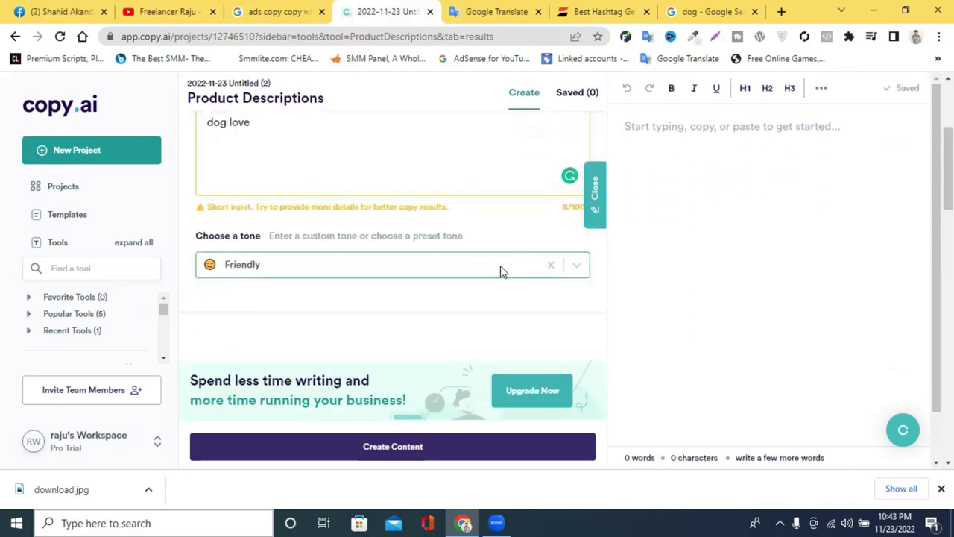
left_click_drag(259, 131, 213, 119)
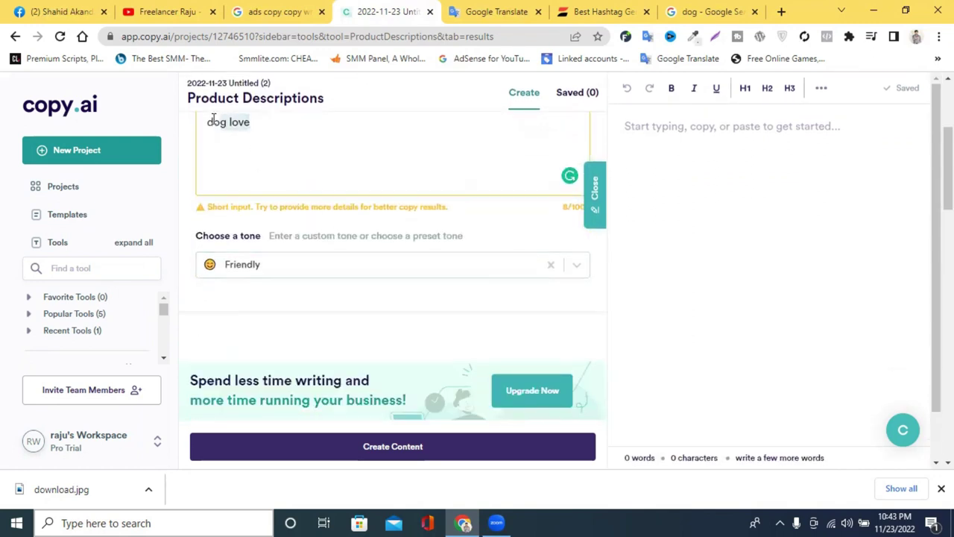
left_click(263, 149)
scroll(279, 172, "down", 5)
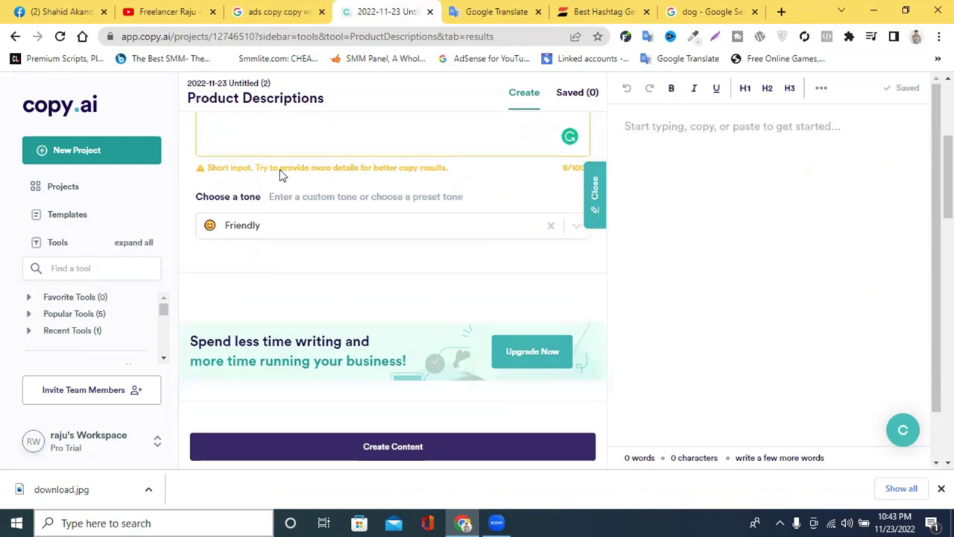
scroll(317, 172, "down", 2)
scroll(317, 178, "down", 5)
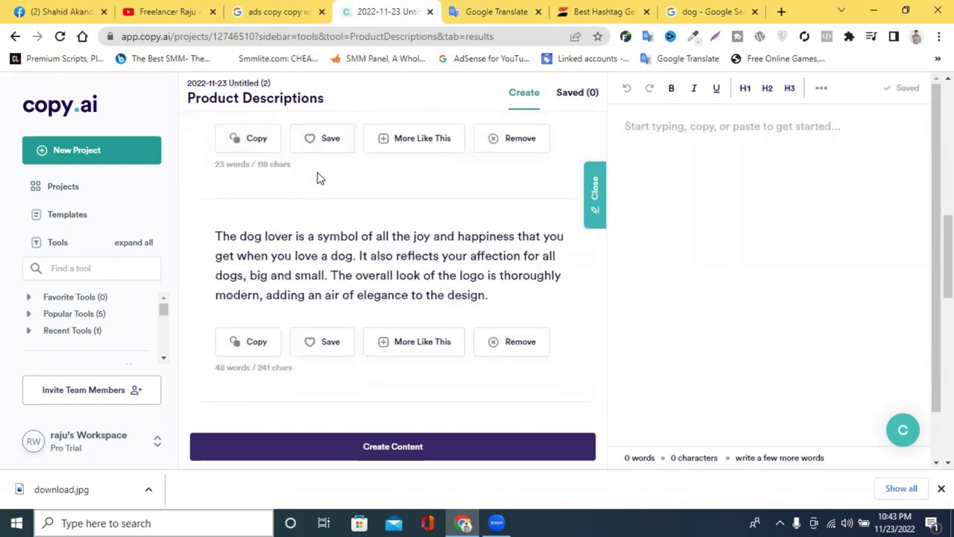
Look through the remaining dog lover descriptions to the end of the results, and return to the product form.
scroll(338, 173, "down", 5)
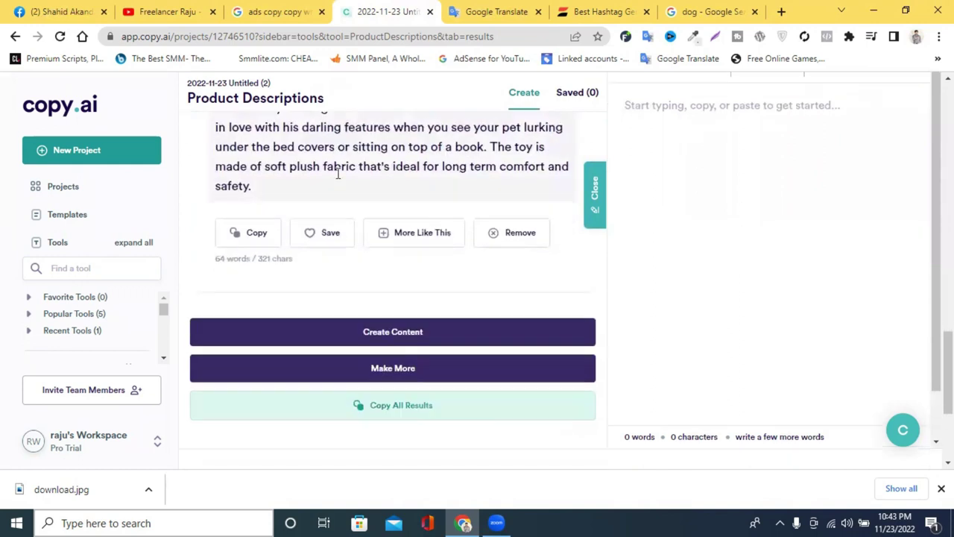
scroll(336, 179, "up", 10)
scroll(337, 176, "up", 1)
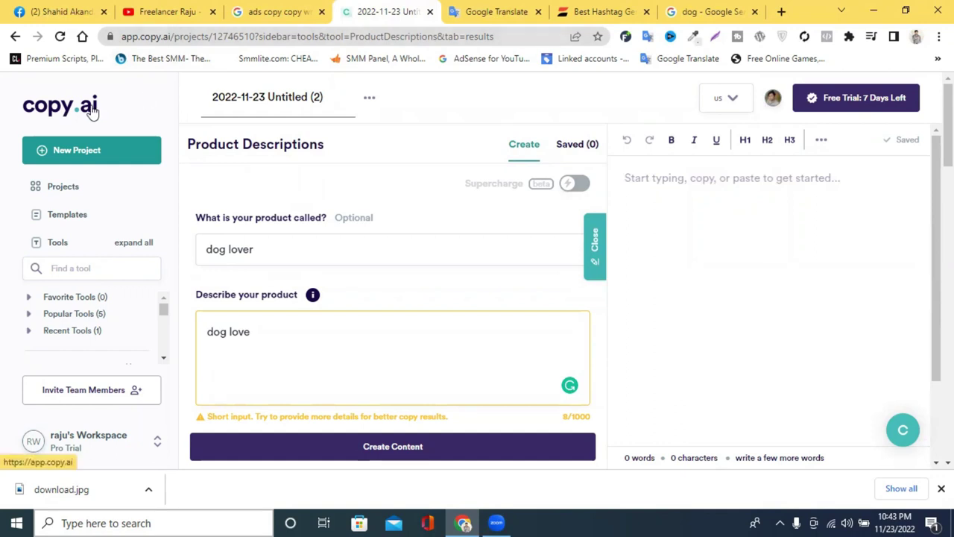
Go to the copy.ai home page at app.copy.ai and look over its starting options.
left_click(205, 35)
right_click(205, 36)
left_click(283, 112)
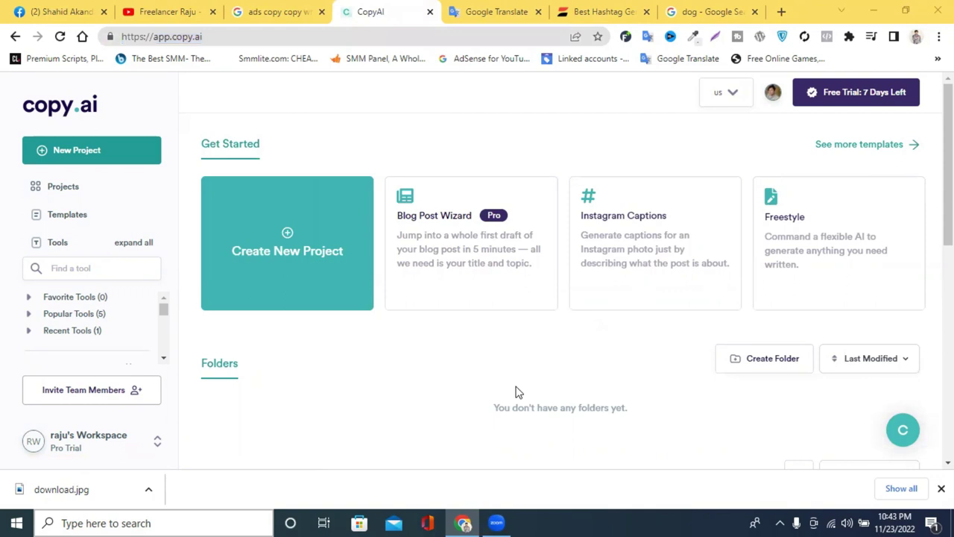
scroll(373, 201, "down", 1)
scroll(336, 206, "up", 1)
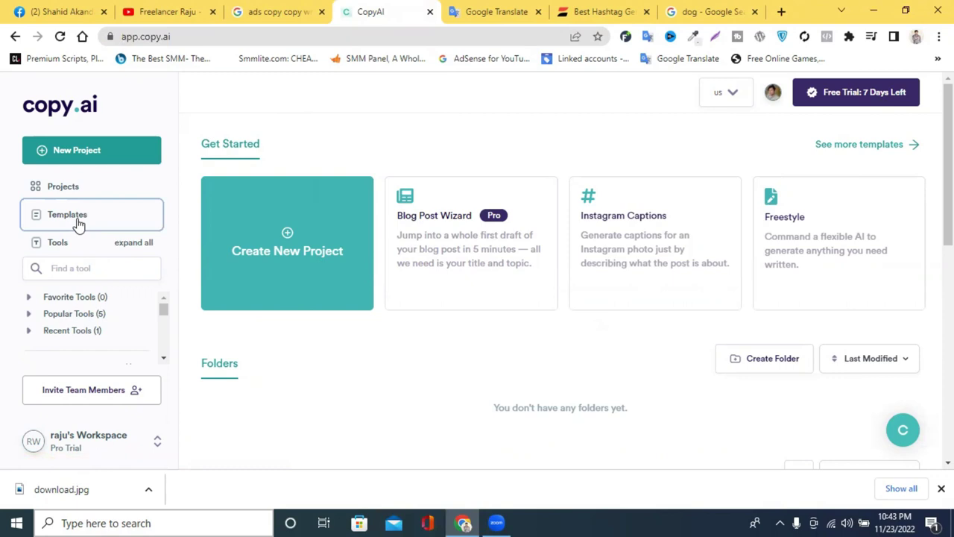
Open the template gallery and look through all templates down to the end of the list.
left_click(82, 217)
scroll(444, 234, "down", 6)
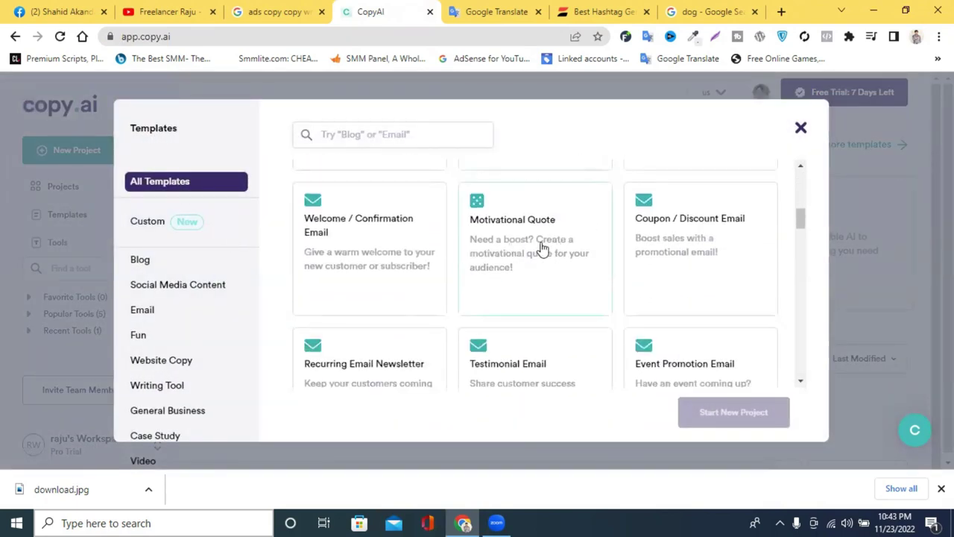
scroll(492, 249, "down", 2)
scroll(533, 244, "down", 3)
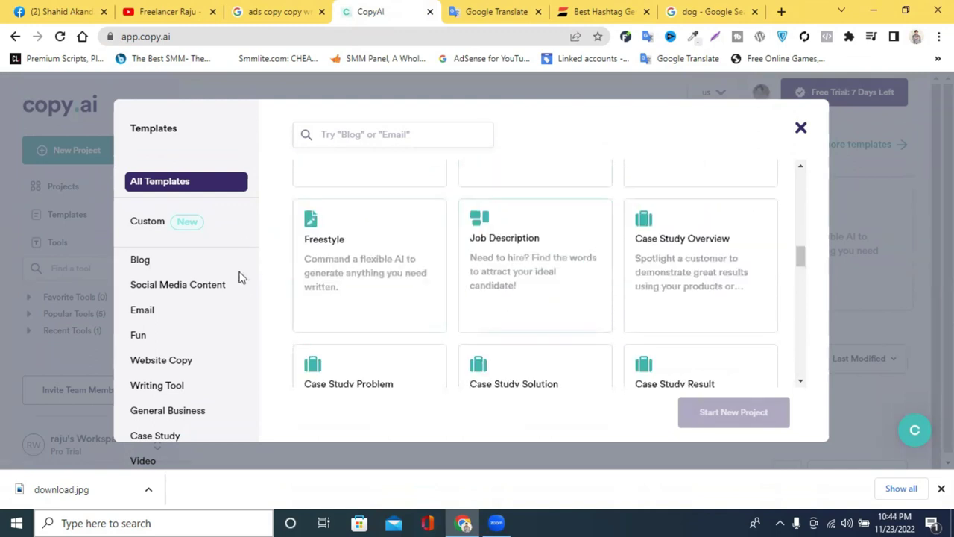
scroll(609, 303, "down", 2)
scroll(612, 303, "down", 4)
scroll(566, 300, "up", 3)
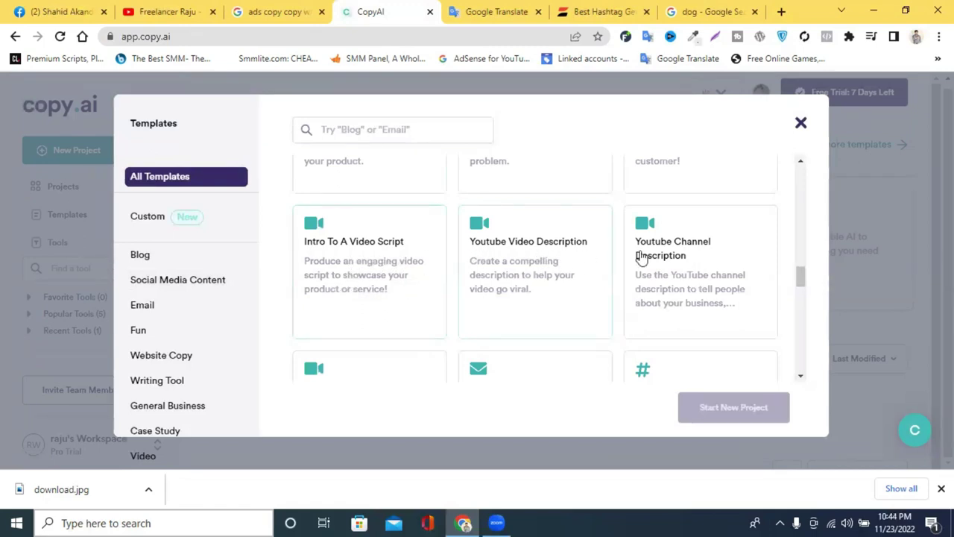
scroll(692, 258, "down", 1)
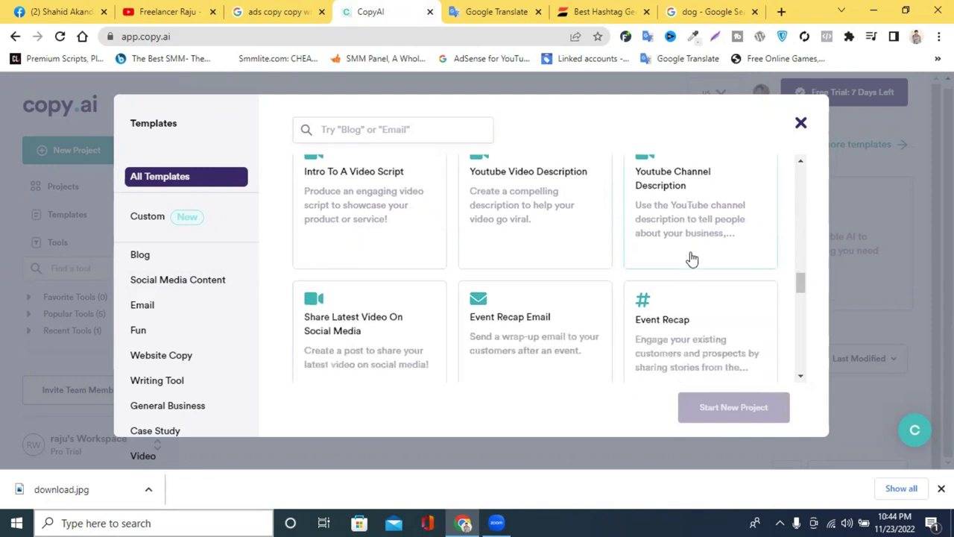
scroll(513, 296, "up", 3)
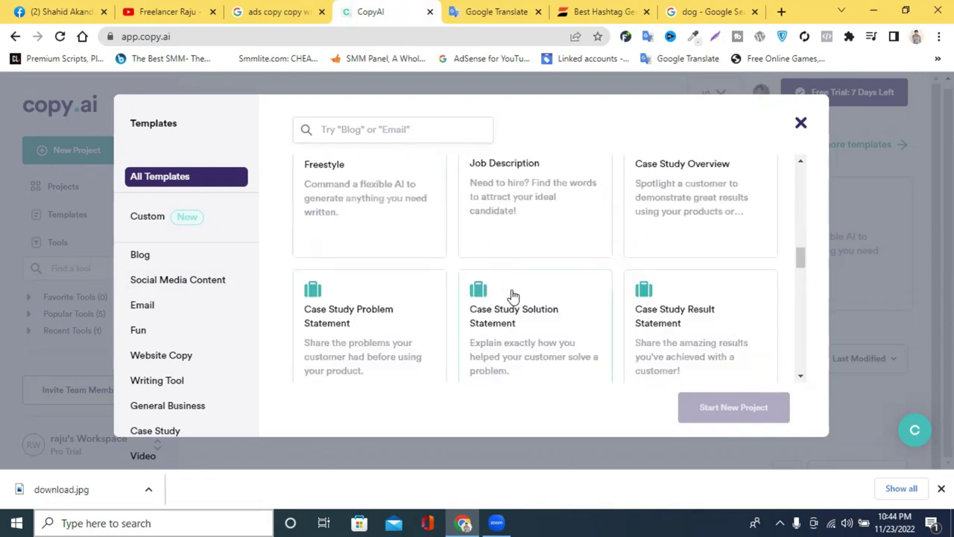
scroll(512, 296, "up", 2)
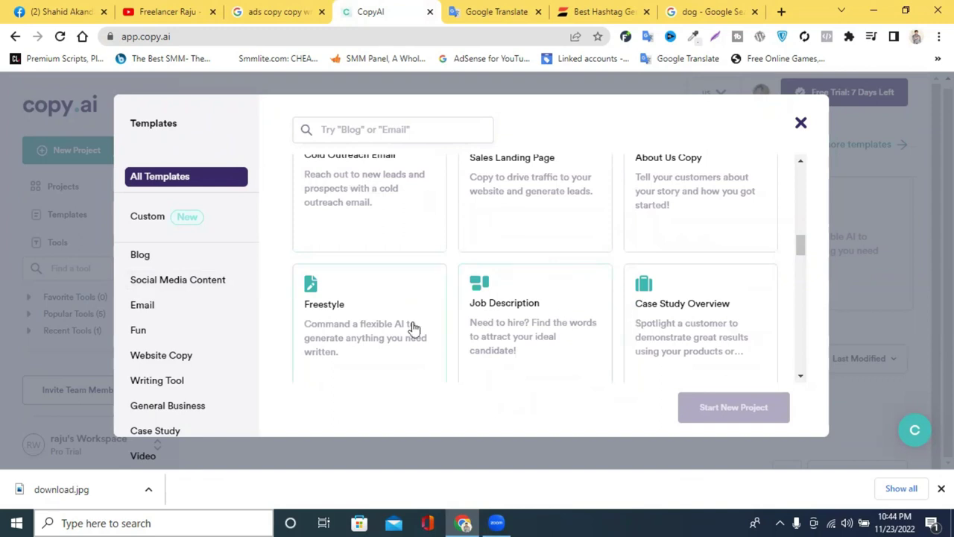
scroll(619, 287, "up", 1)
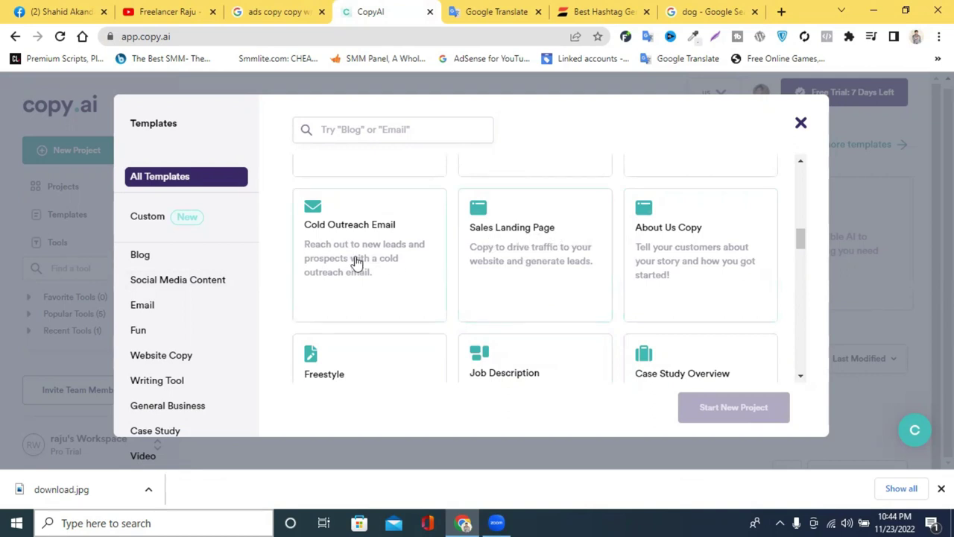
scroll(380, 260, "up", 2)
scroll(551, 255, "up", 3)
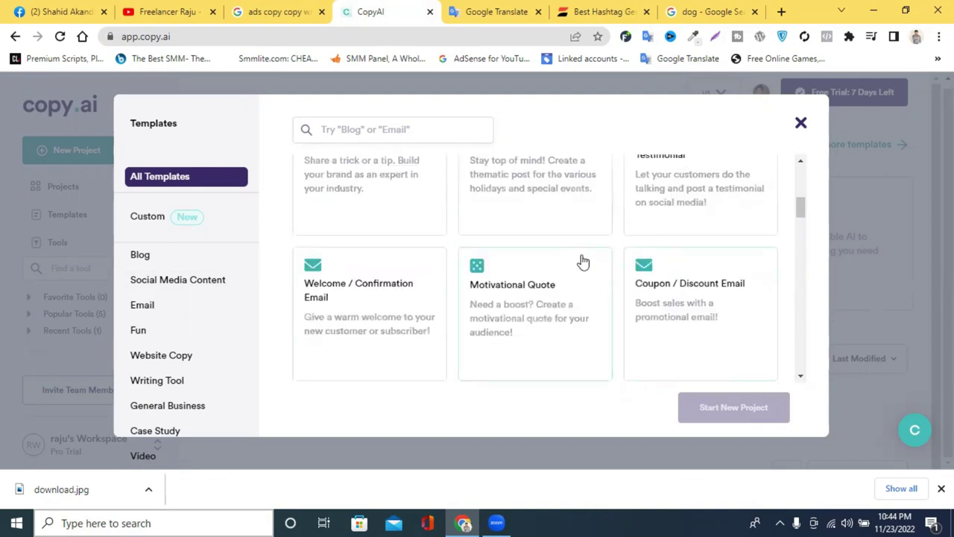
scroll(583, 260, "up", 2)
scroll(530, 266, "down", 6)
scroll(530, 266, "down", 10)
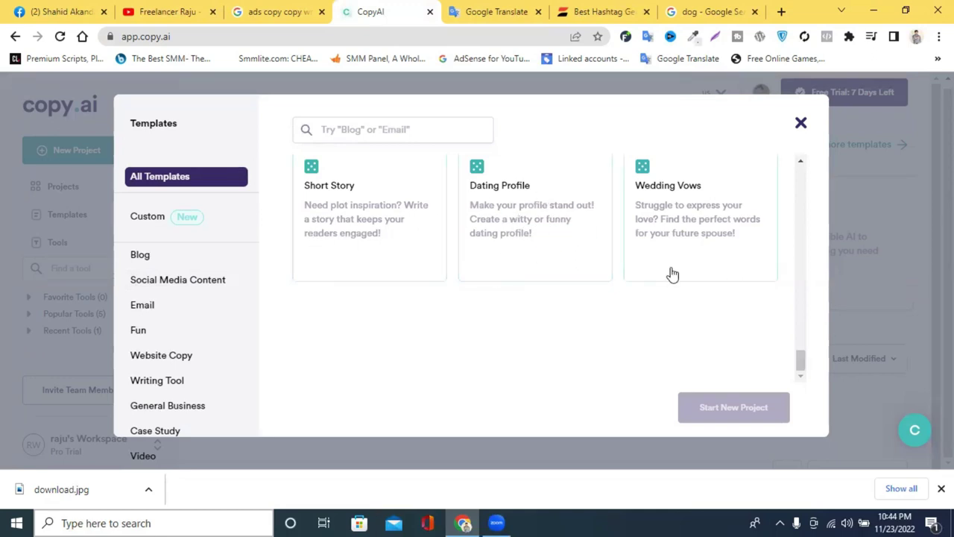
Look back through the templates up to the blog ones at the start of the list, and close the gallery.
scroll(671, 272, "up", 3)
scroll(365, 280, "up", 3)
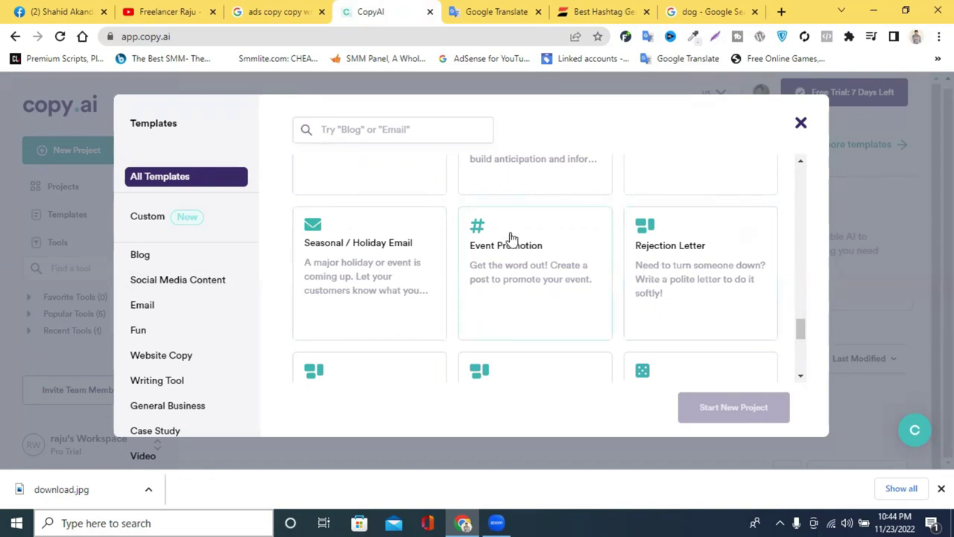
scroll(544, 262, "up", 3)
scroll(564, 273, "up", 2)
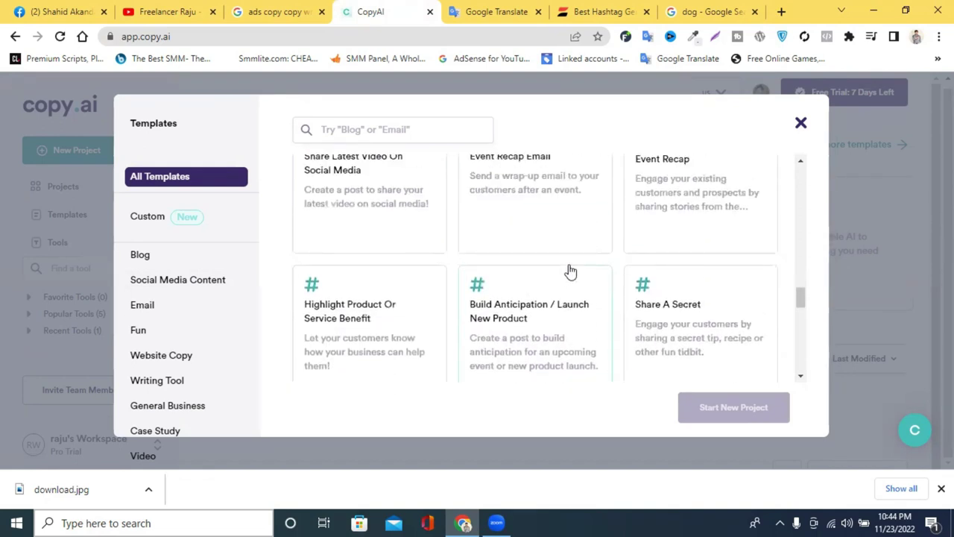
scroll(571, 272, "up", 5)
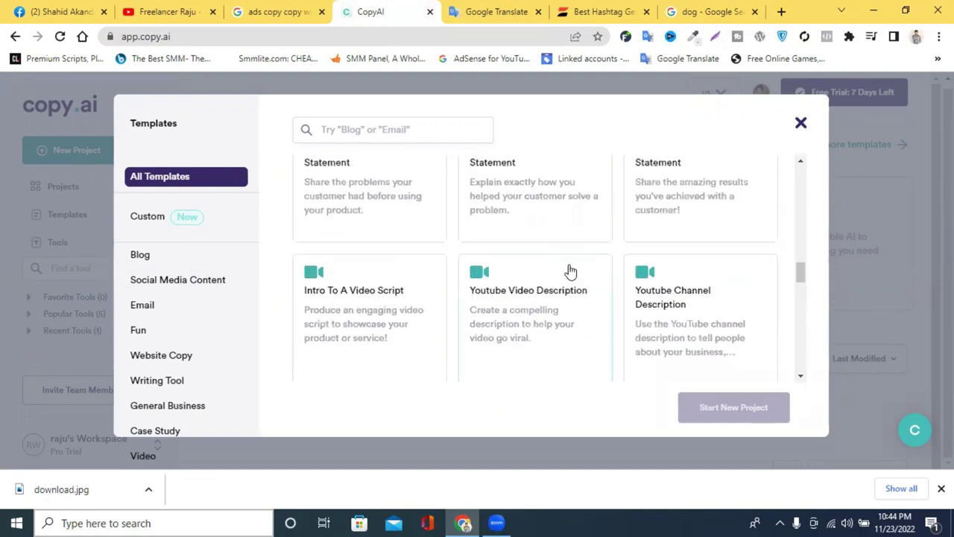
scroll(569, 271, "up", 2)
scroll(556, 269, "up", 4)
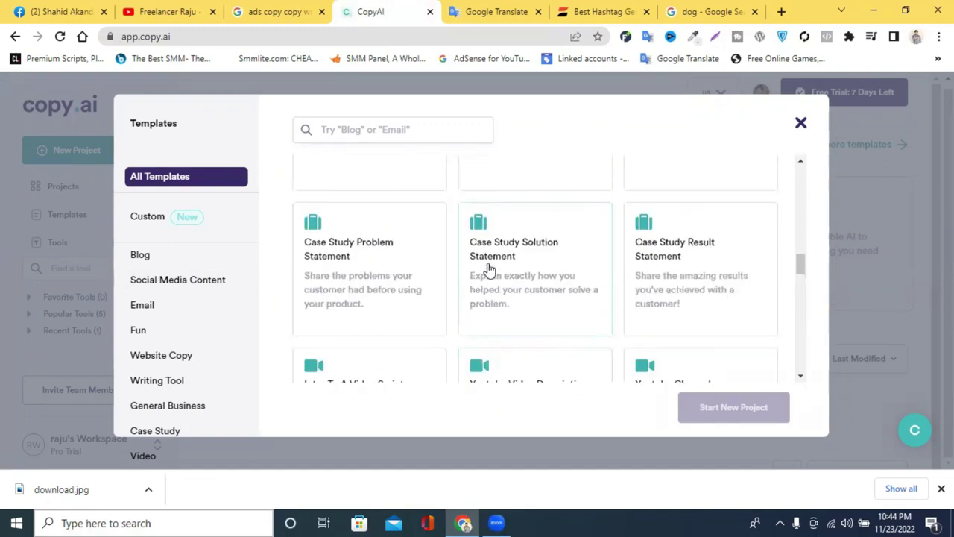
scroll(492, 270, "up", 5)
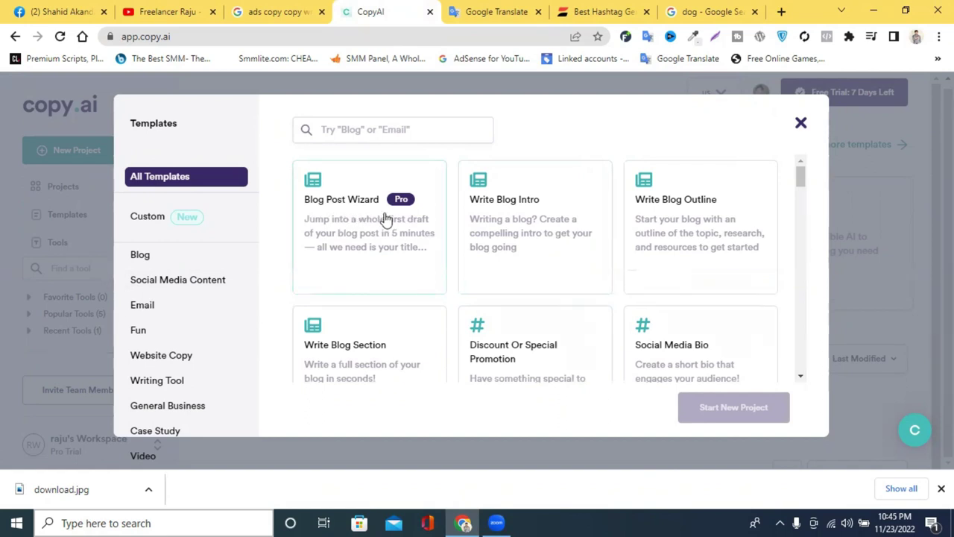
mouse_move(403, 202)
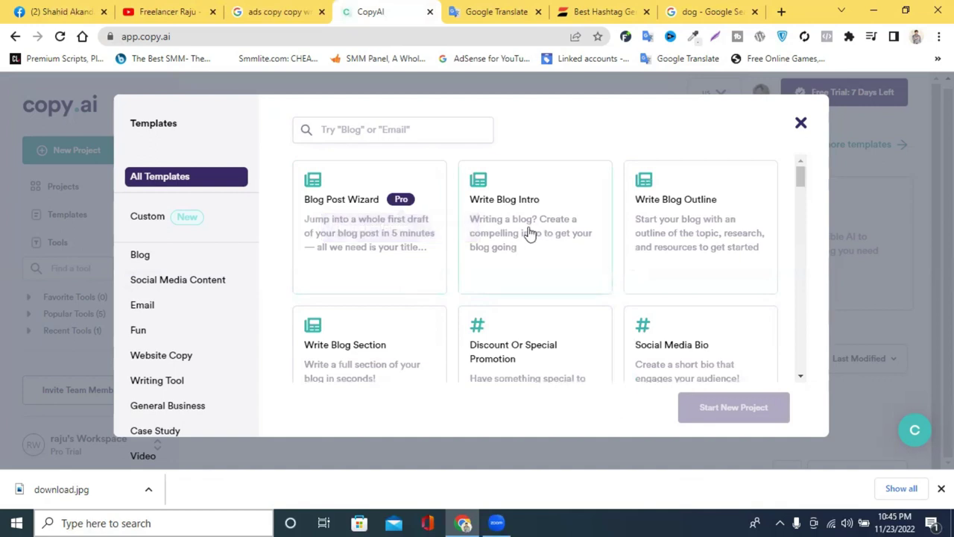
left_click(801, 124)
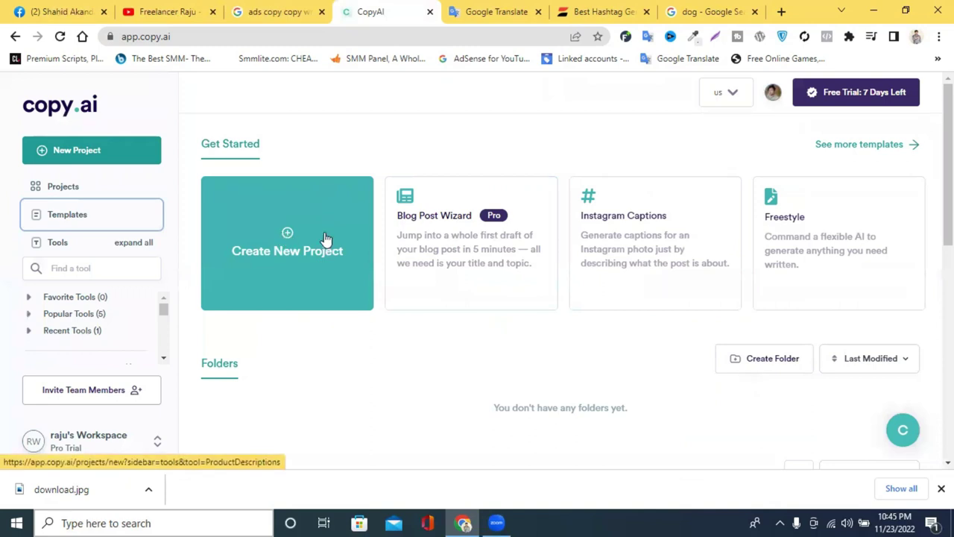
Close the copy.ai, Google Translate, hashtag generator, dog search and ads copy search pages, keeping Facebook and YouTube open.
left_click(430, 12)
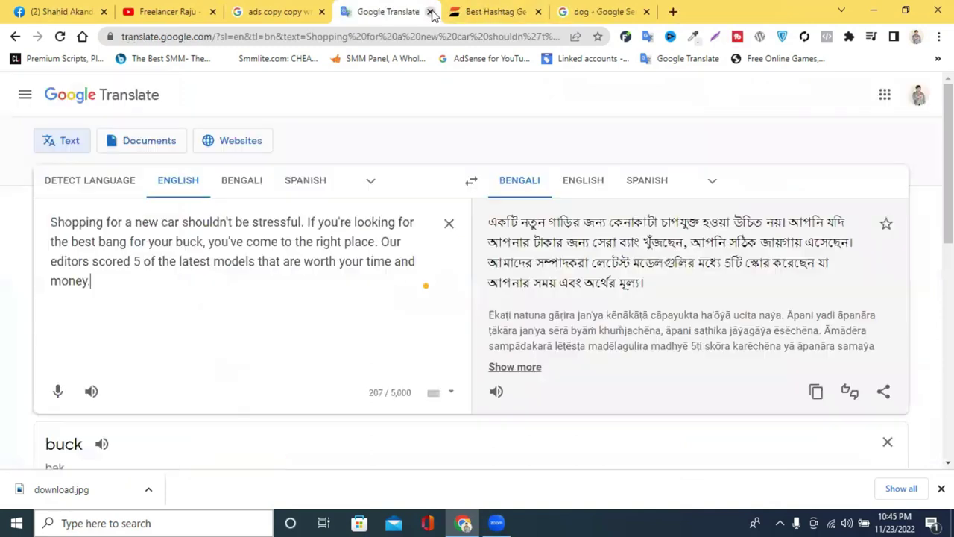
left_click(430, 12)
left_click(430, 12)
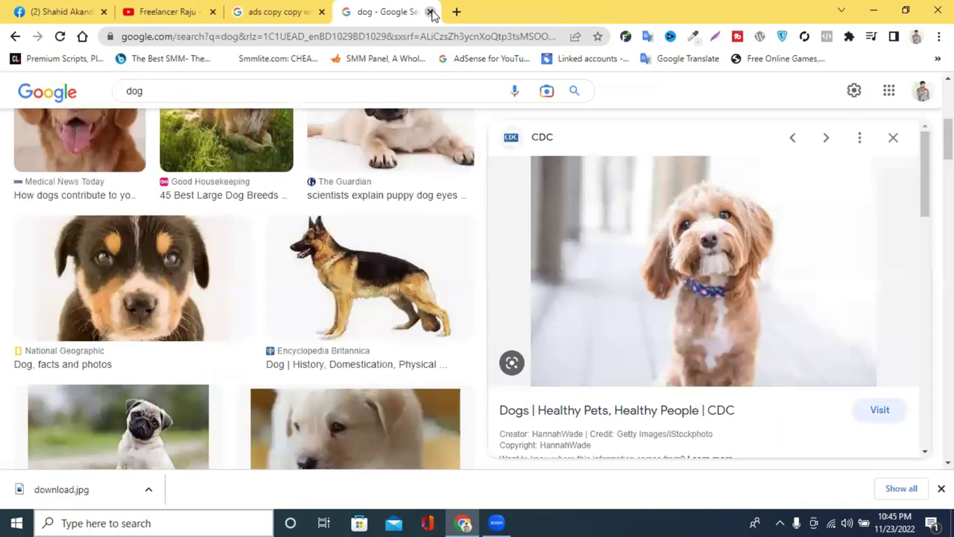
left_click(430, 12)
left_click(495, 12)
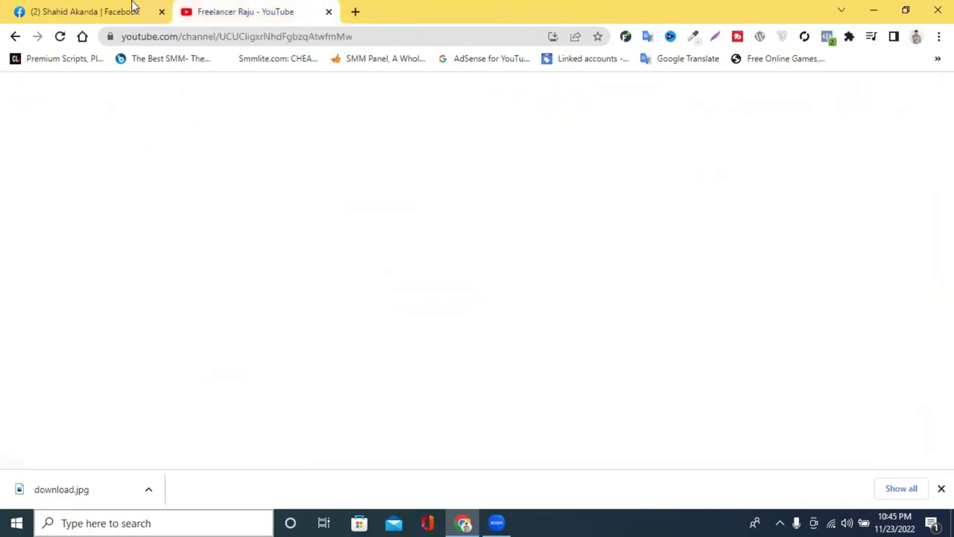
Search the web for "facebook ad library" in a new browser tab and open the Meta Ad Library.
left_click(356, 12)
left_click(319, 30)
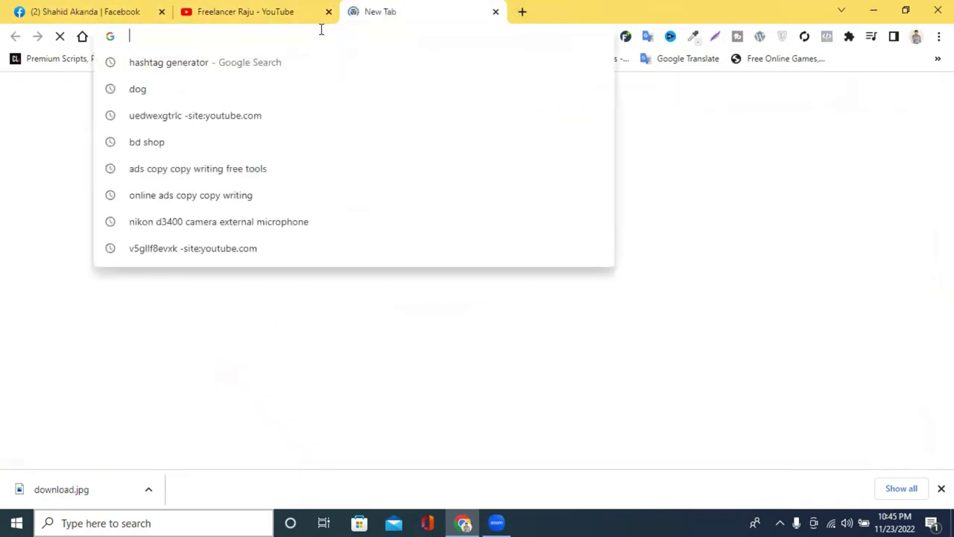
type("fac")
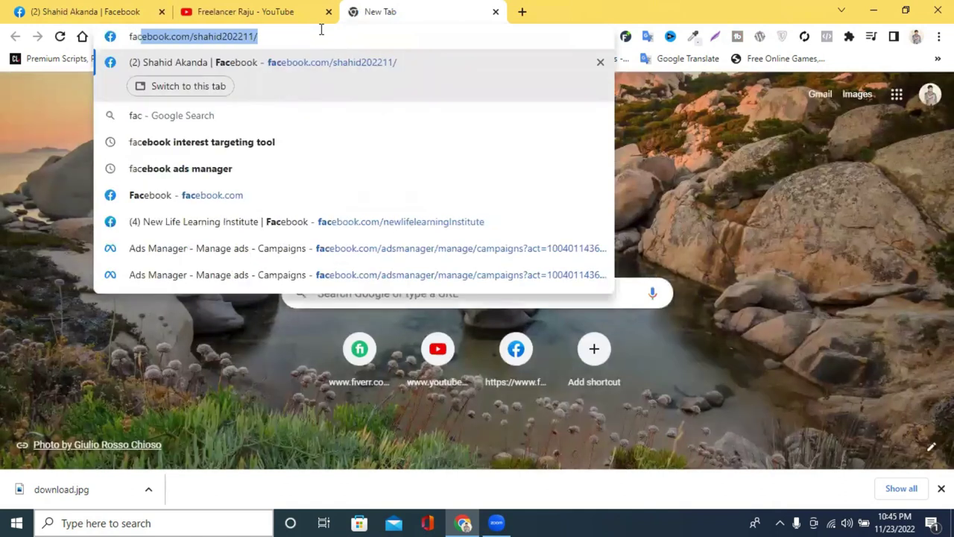
type("eboo")
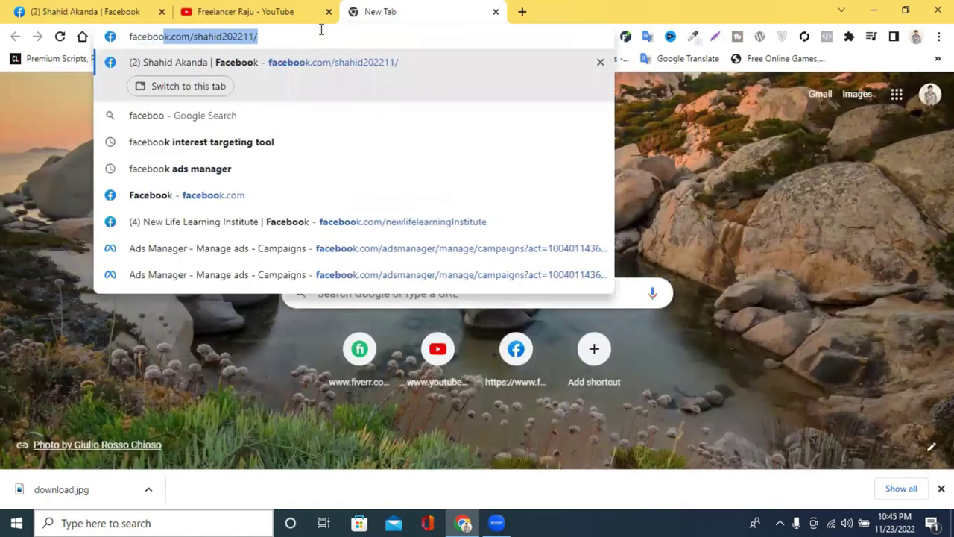
type("k ad library")
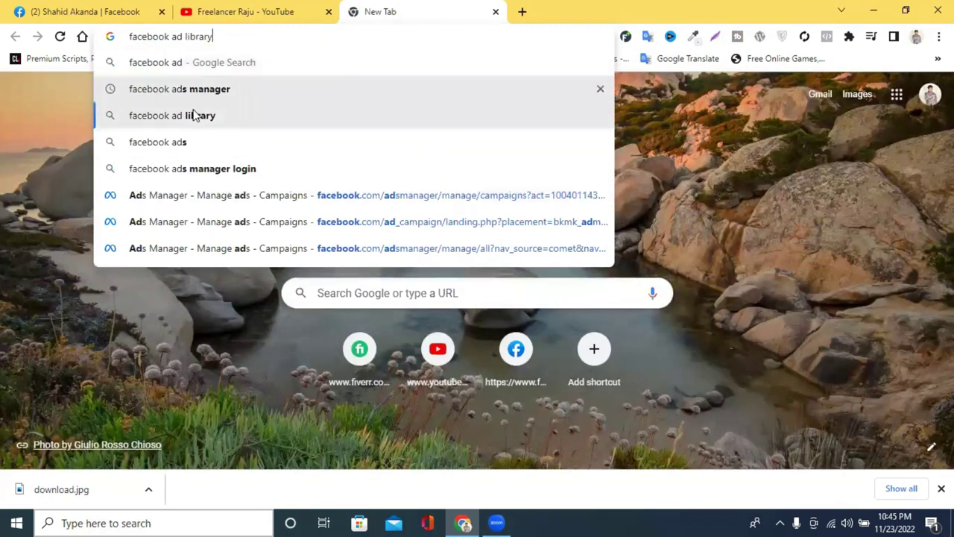
left_click(194, 114)
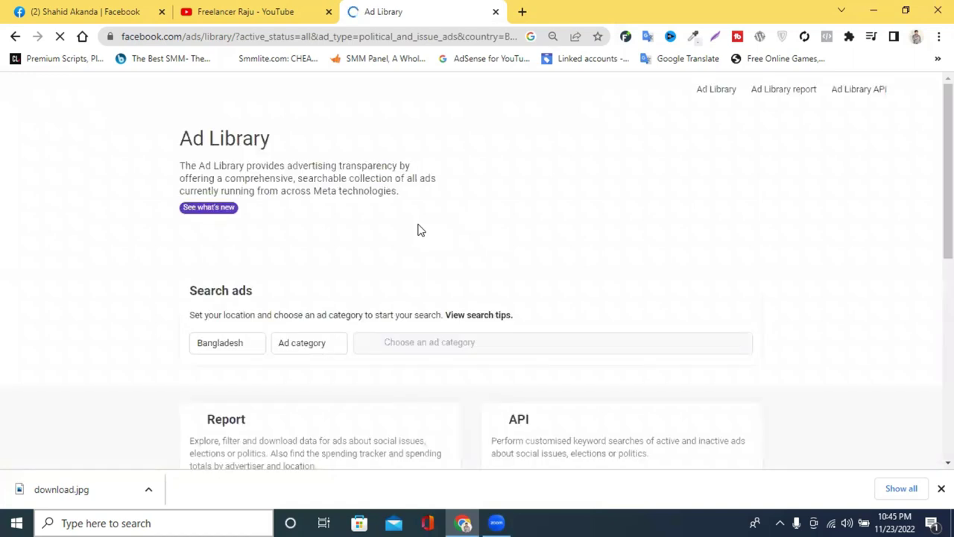
Set the Ad Library search location to All and the ad category to All ads.
scroll(454, 209, "down", 4)
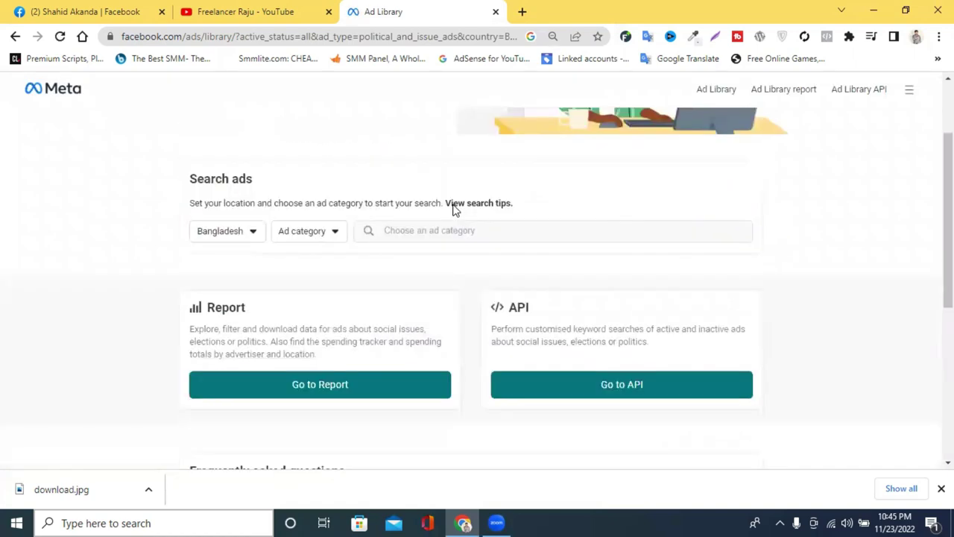
scroll(552, 222, "up", 4)
scroll(557, 223, "down", 2)
scroll(557, 223, "up", 2)
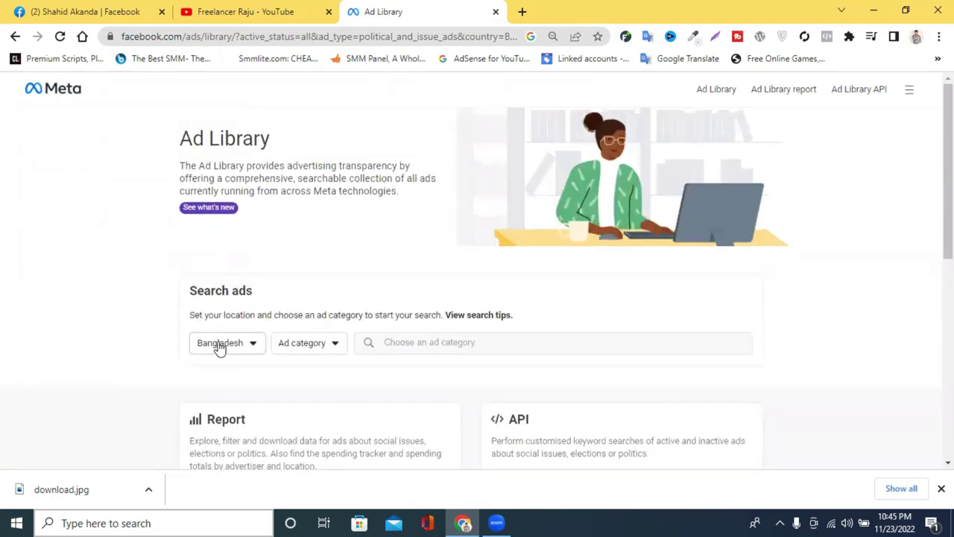
left_click(220, 344)
left_click(219, 282)
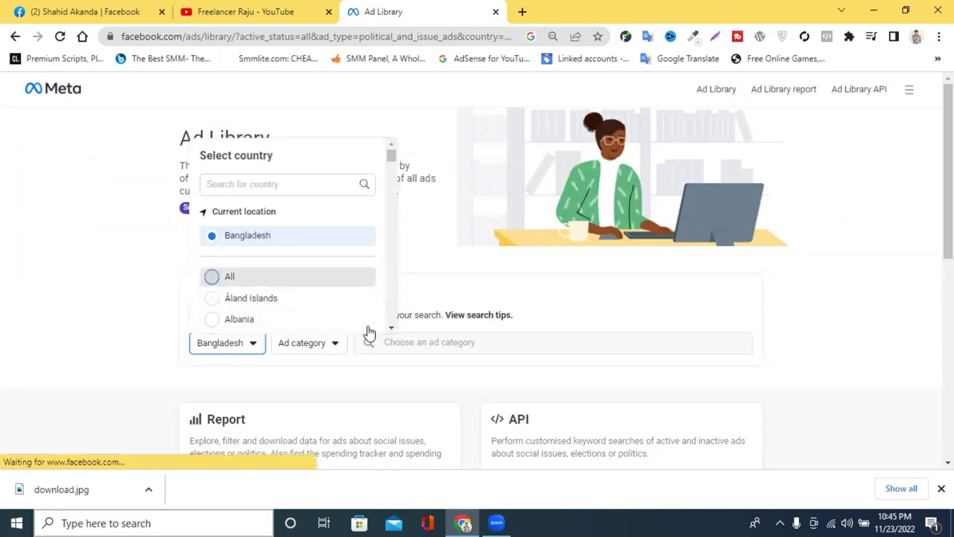
left_click(286, 342)
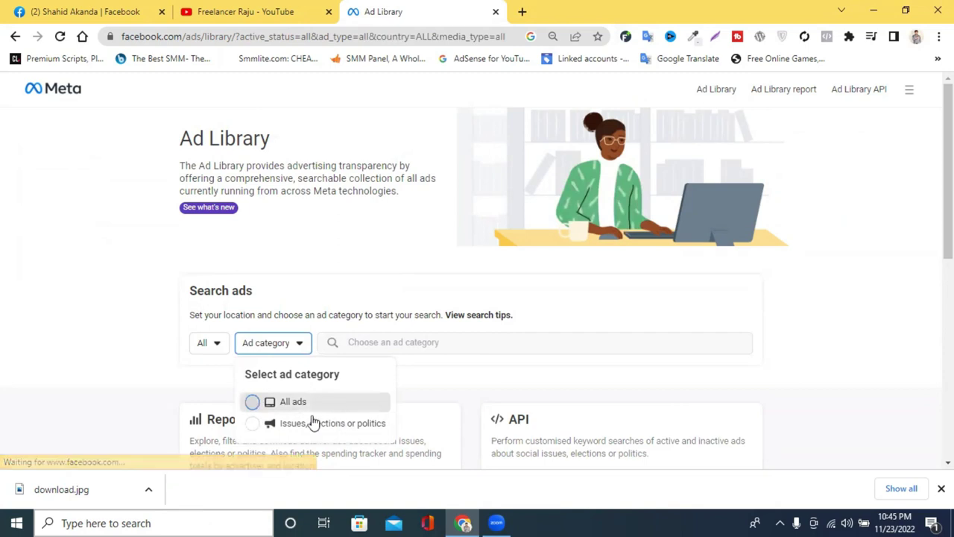
left_click(332, 401)
Search the Ad Library for "dog" using the recent search entry.
scroll(458, 405, "down", 1)
scroll(458, 405, "down", 1)
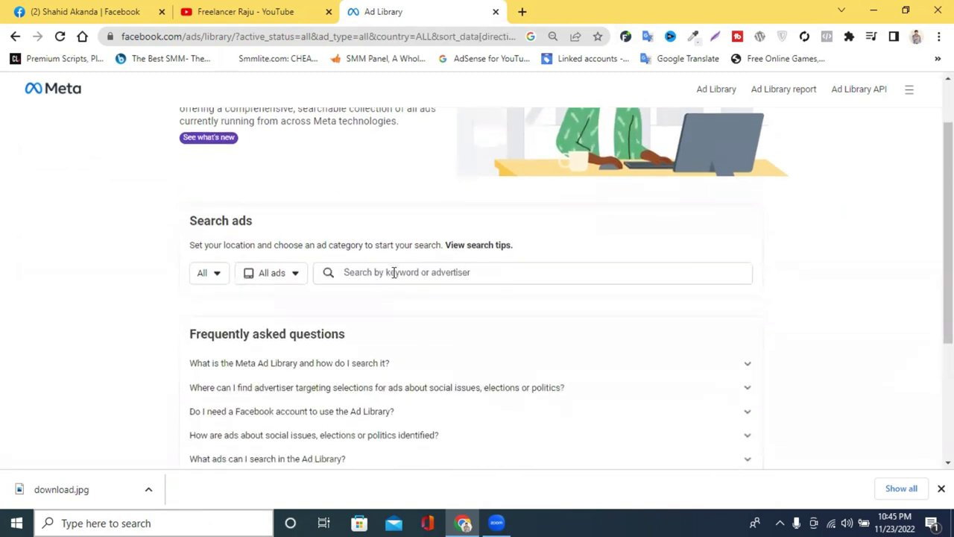
left_click(393, 272)
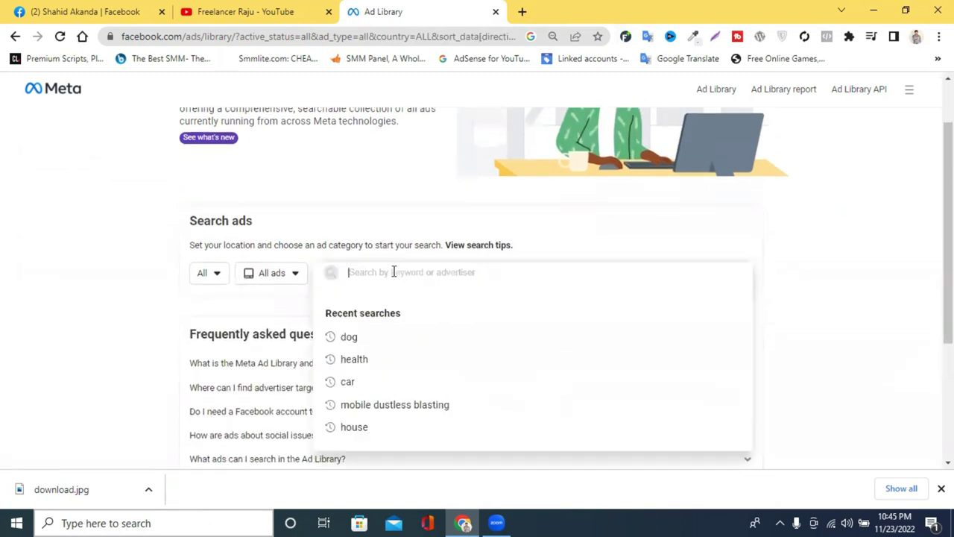
left_click(364, 343)
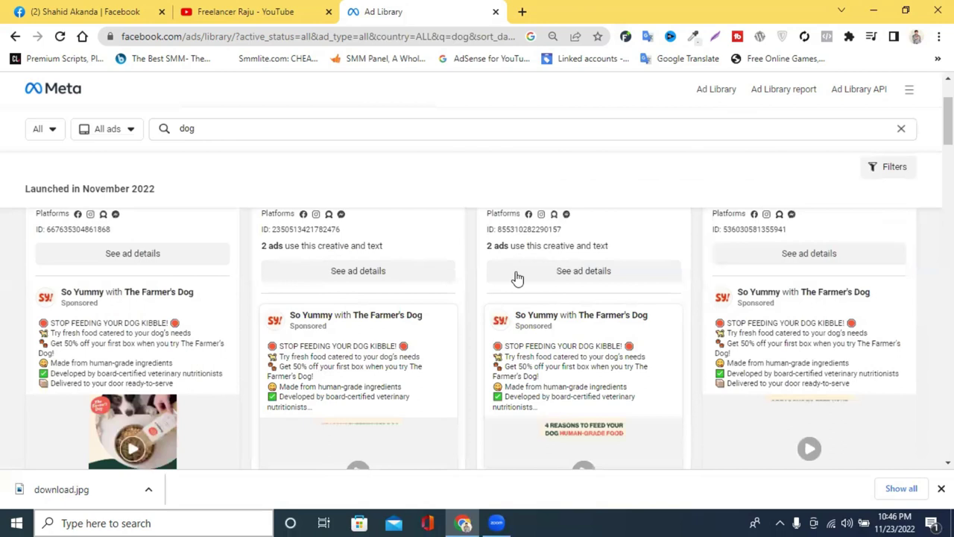
Look through the dog ads in the results, examining the full ad text of the Bruce's doggy day care carousel ad.
scroll(519, 274, "down", 2)
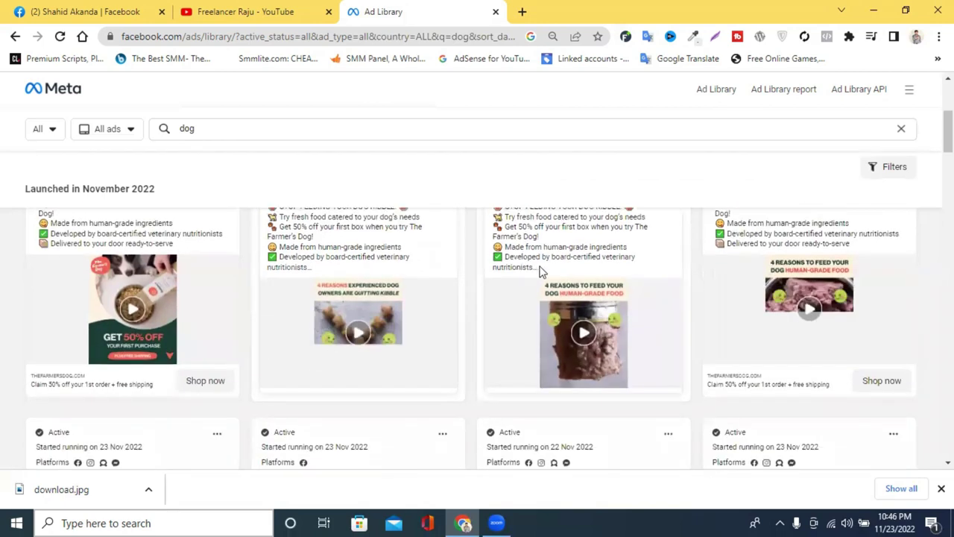
scroll(567, 267, "down", 2)
scroll(567, 267, "down", 2)
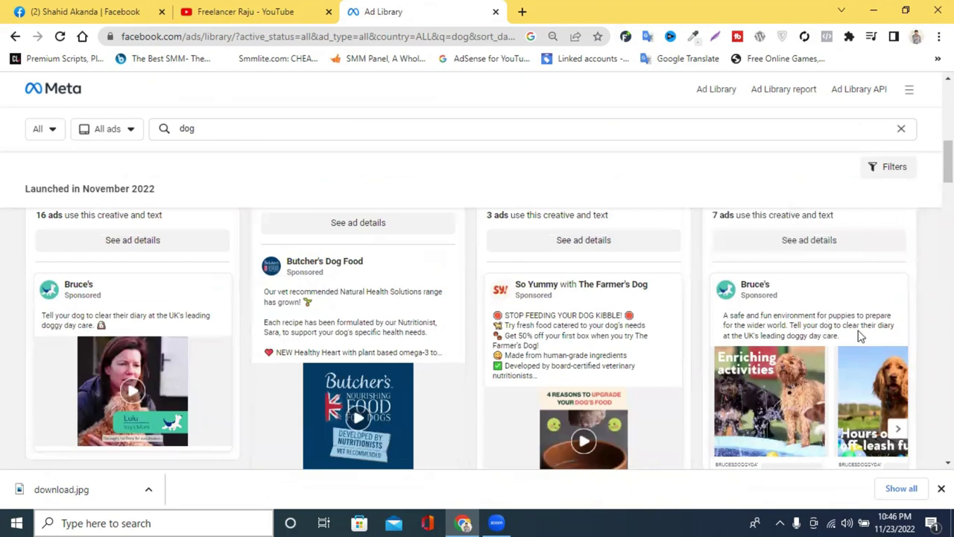
left_click_drag(858, 331, 721, 307)
scroll(579, 309, "down", 1)
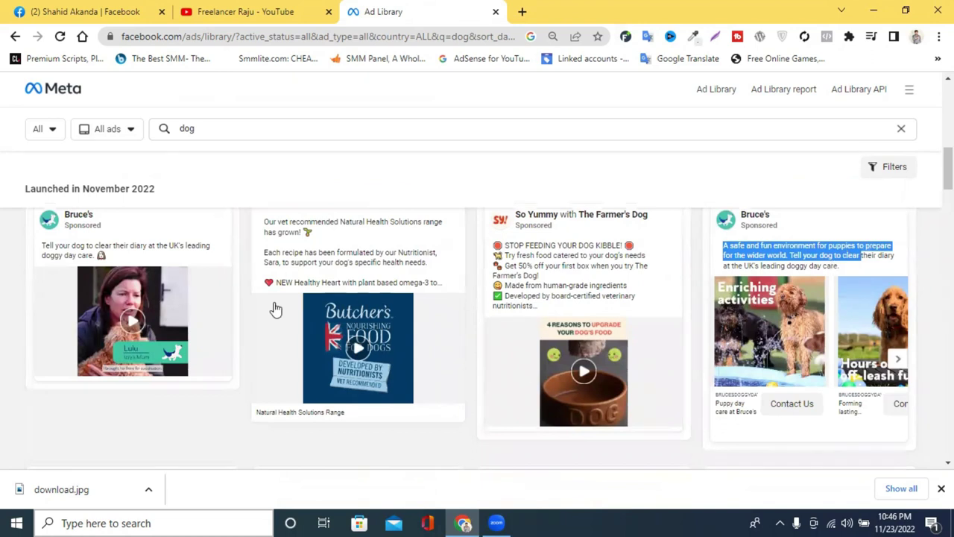
scroll(424, 330, "down", 3)
scroll(632, 326, "up", 3)
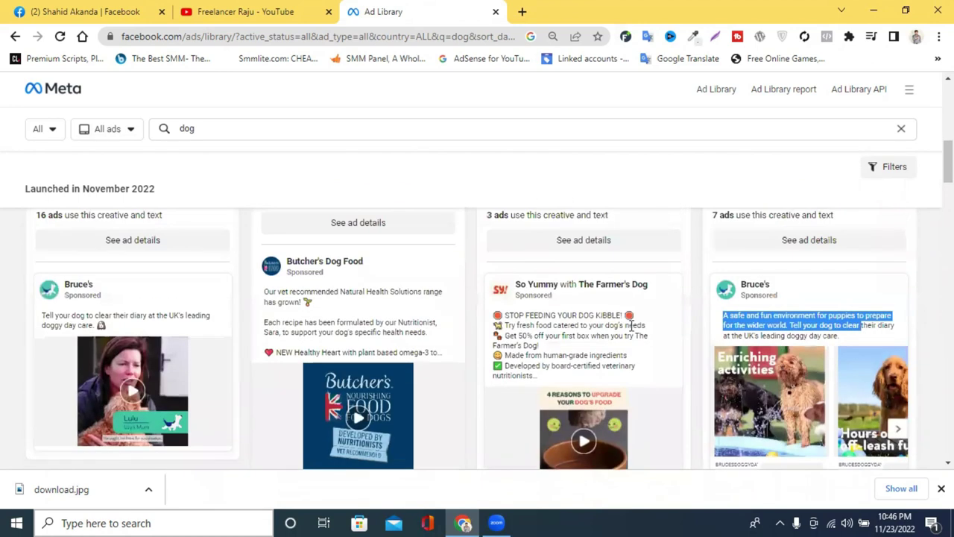
left_click(842, 334)
left_click_drag(842, 334, 726, 312)
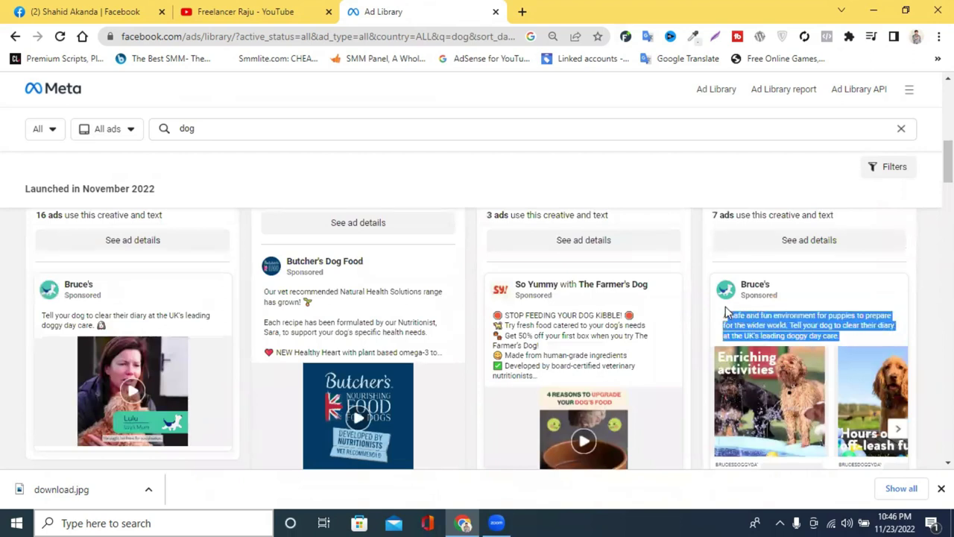
left_click(756, 335)
left_click_drag(756, 335, 743, 336)
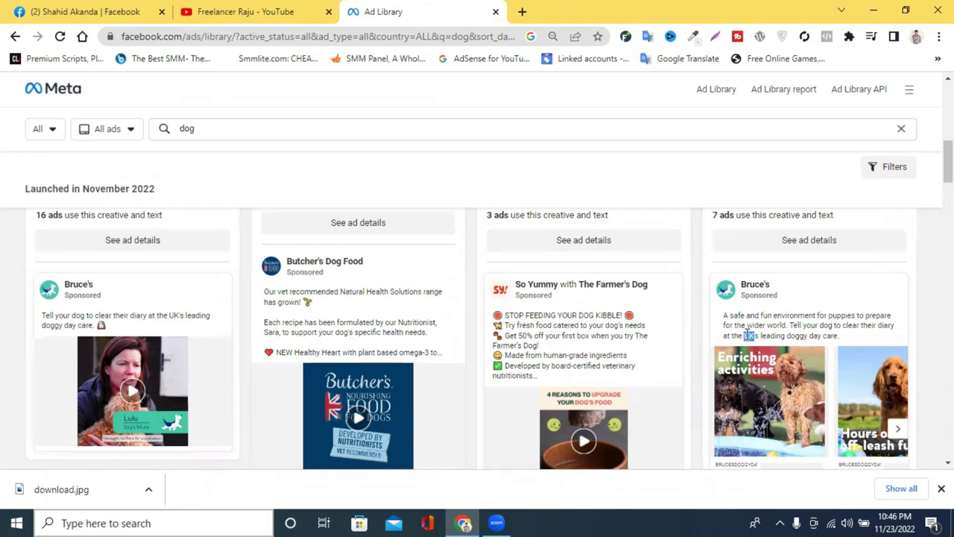
left_click_drag(865, 335, 721, 315)
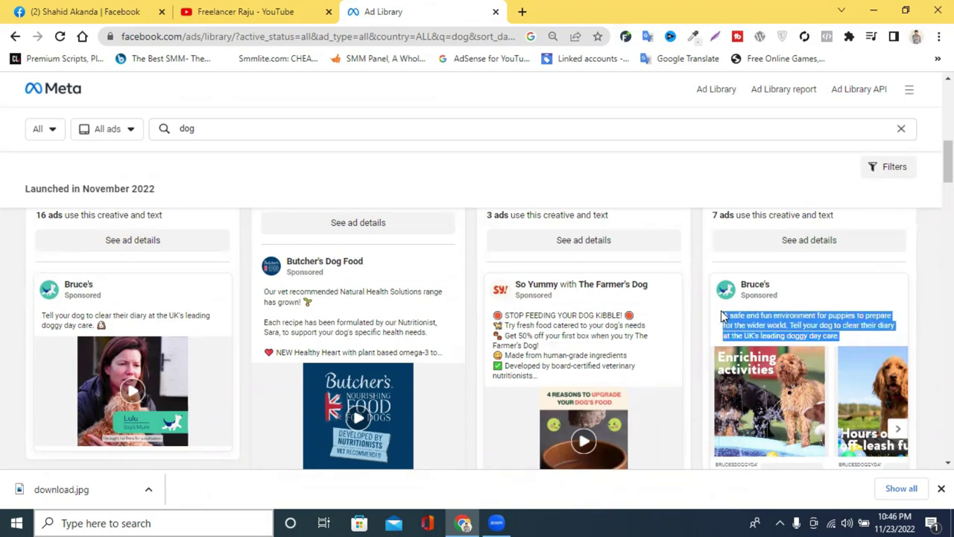
scroll(646, 337, "down", 5)
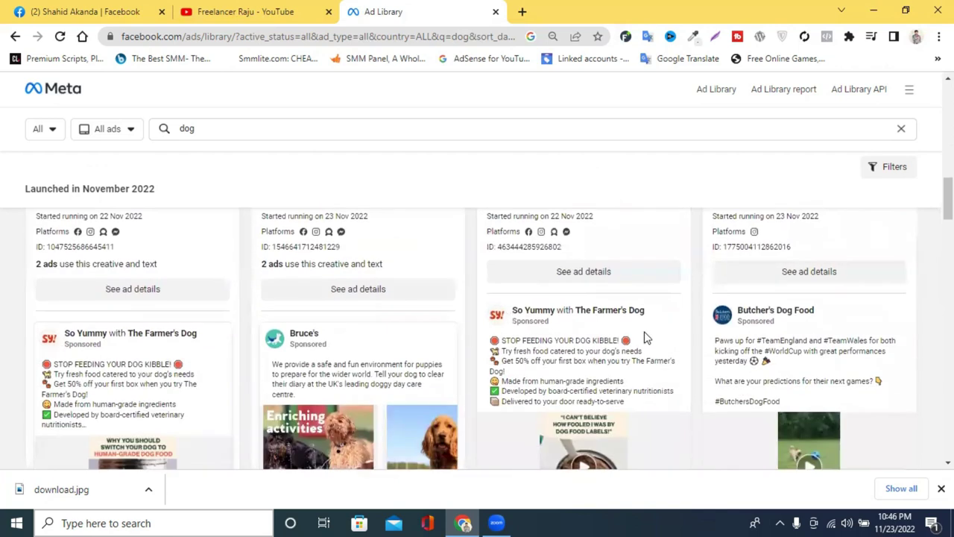
scroll(645, 336, "down", 2)
scroll(645, 337, "up", 10)
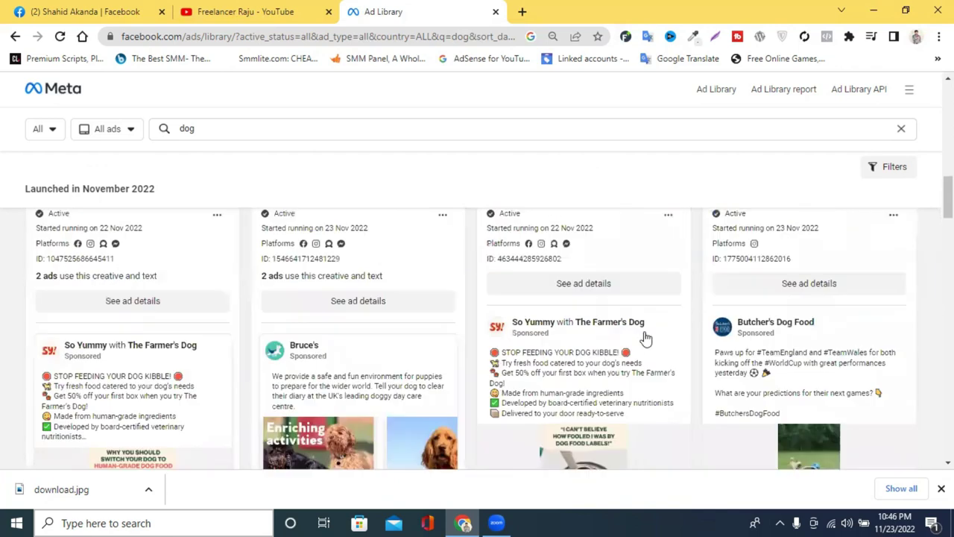
Search the Ad Library for "iPhone 14" in place of "dog", correcting the product name's spelling.
left_click(253, 127)
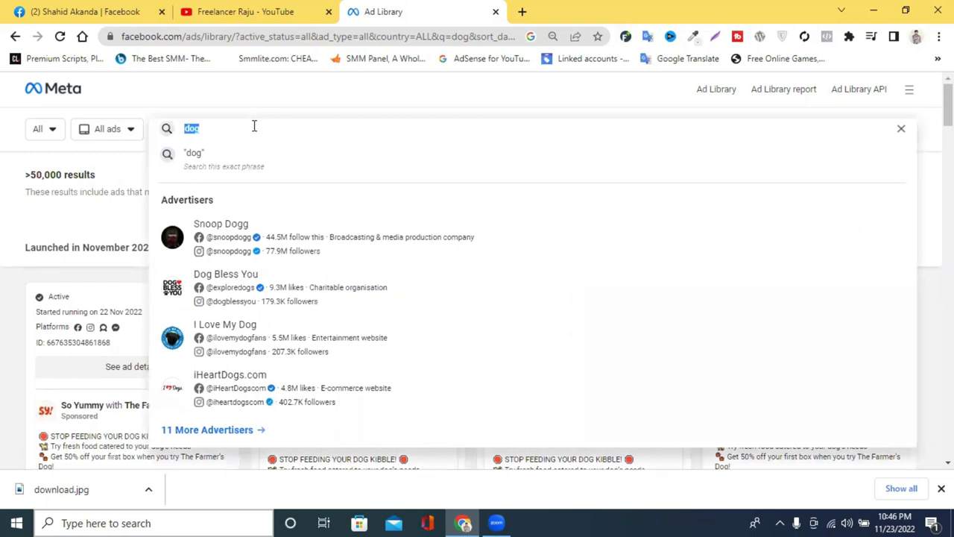
type("ca")
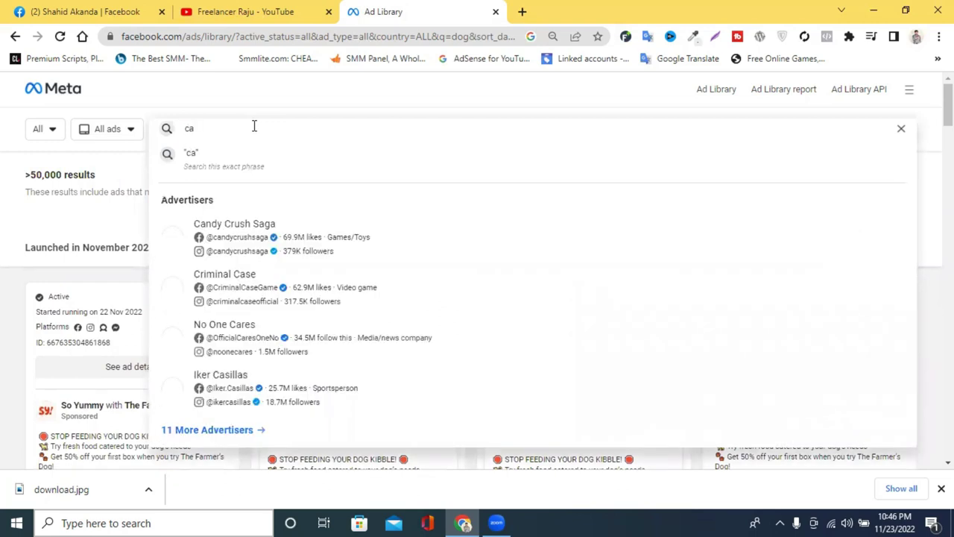
key("BackSpace")
key("BackSpace")
type("i")
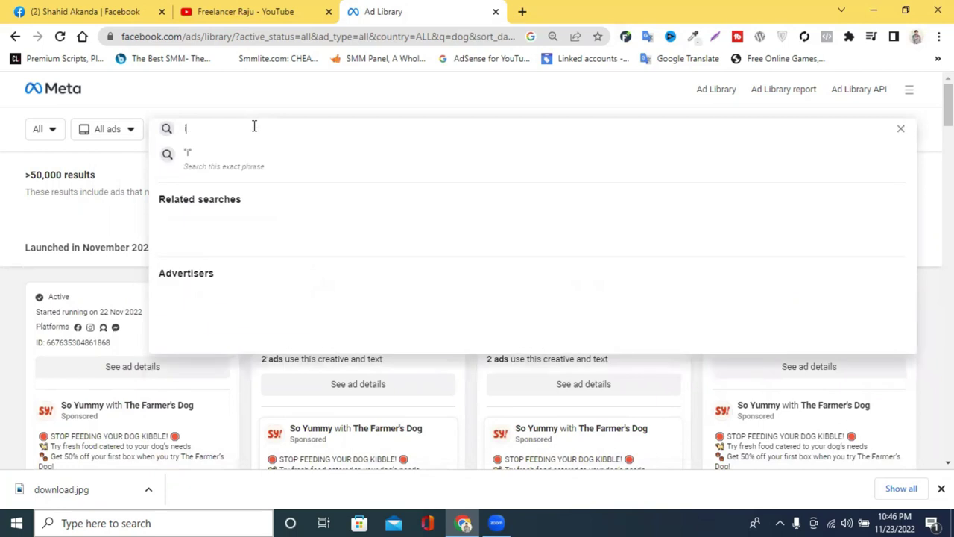
type("phone 14")
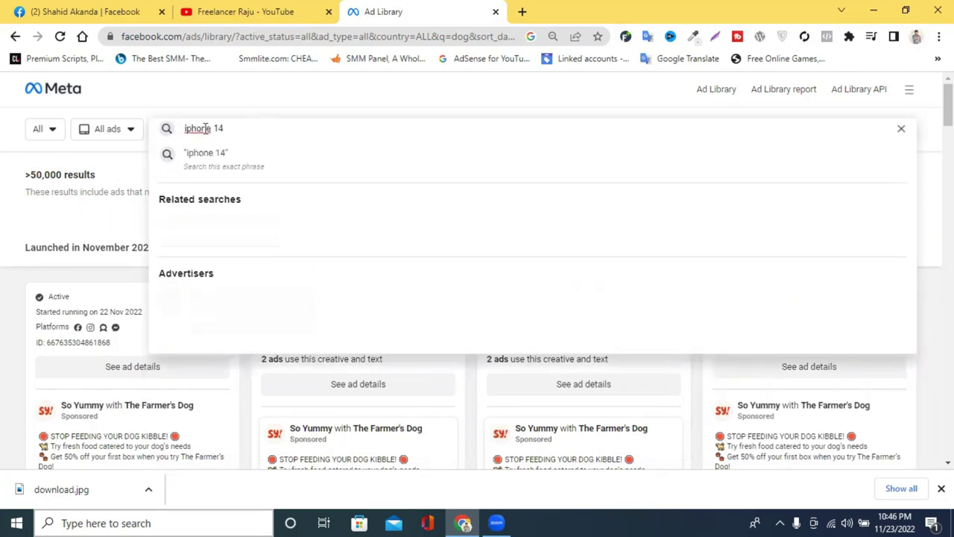
right_click(205, 128)
left_click(217, 138)
key("Return")
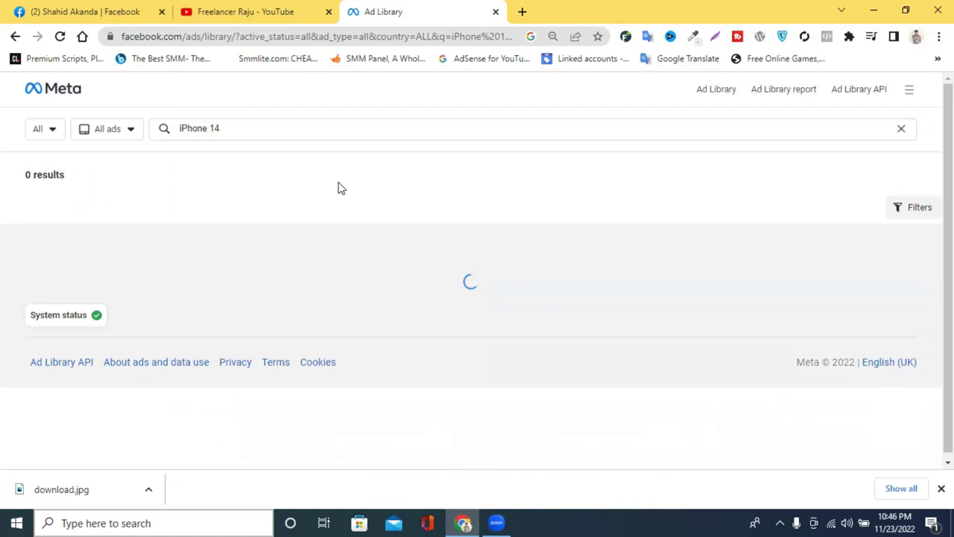
Examine the result count and browse the texts, images and message links of the iPhone 14 ads.
scroll(507, 190, "down", 2)
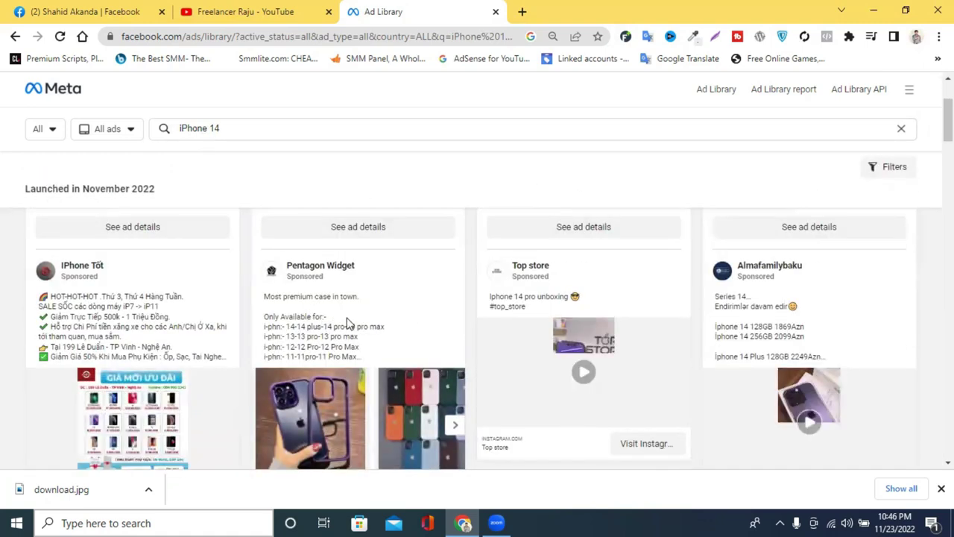
scroll(350, 322, "down", 5)
scroll(328, 317, "up", 5)
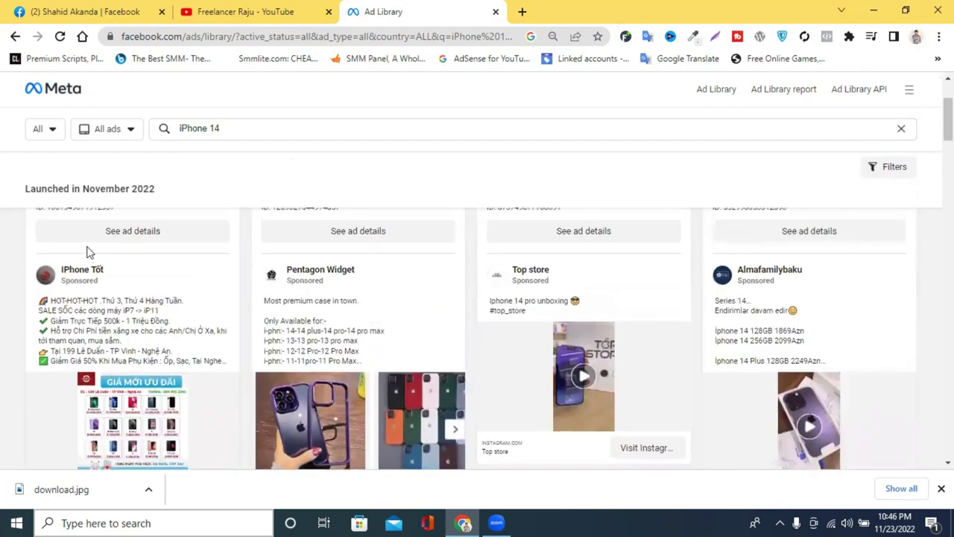
scroll(88, 252, "up", 2)
left_click_drag(30, 174, 123, 176)
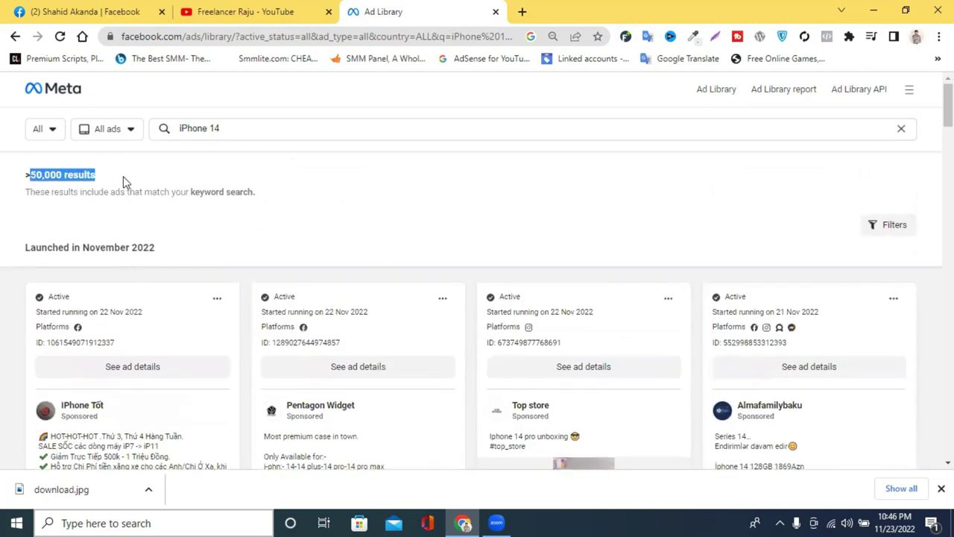
left_click(467, 191)
scroll(315, 298, "down", 5)
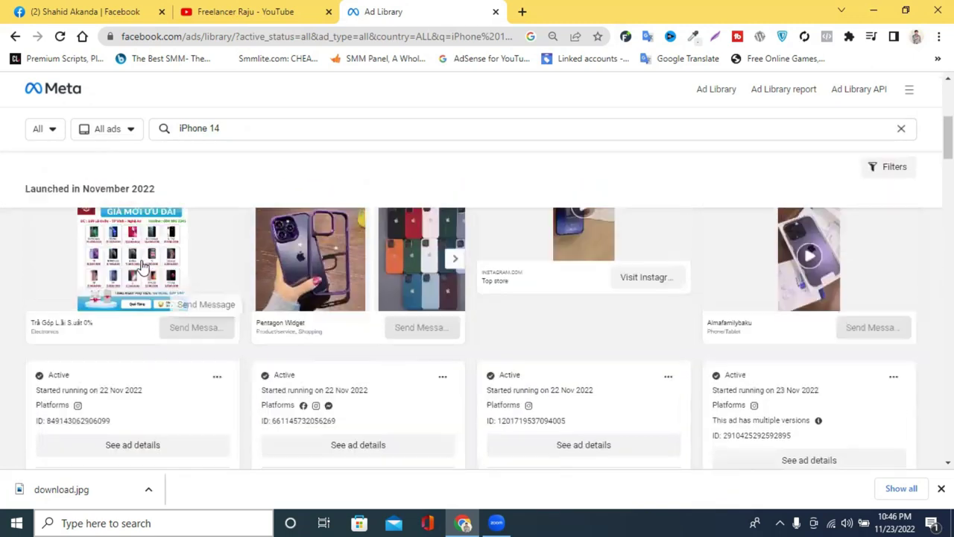
scroll(142, 264, "down", 2)
scroll(166, 411, "up", 3)
scroll(151, 342, "down", 1)
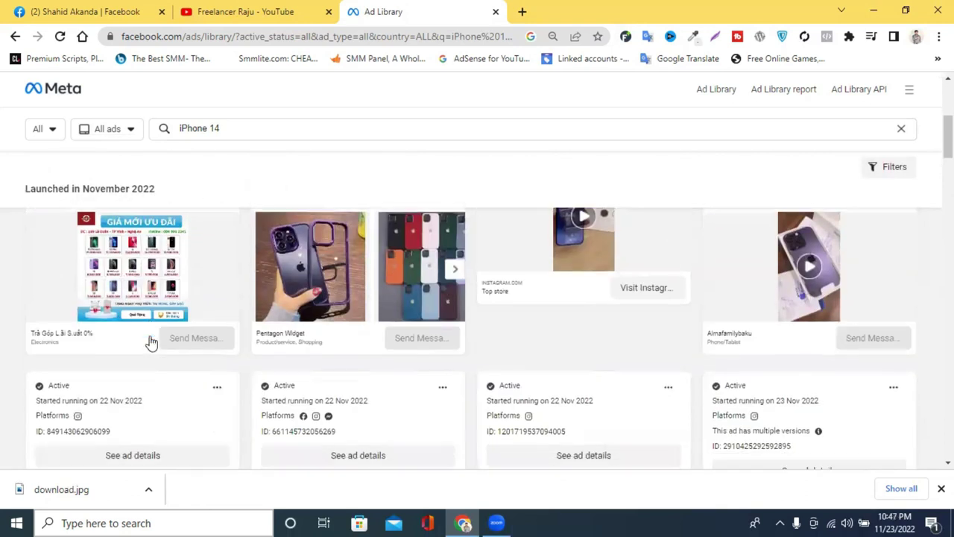
scroll(152, 342, "down", 4)
scroll(152, 342, "up", 1)
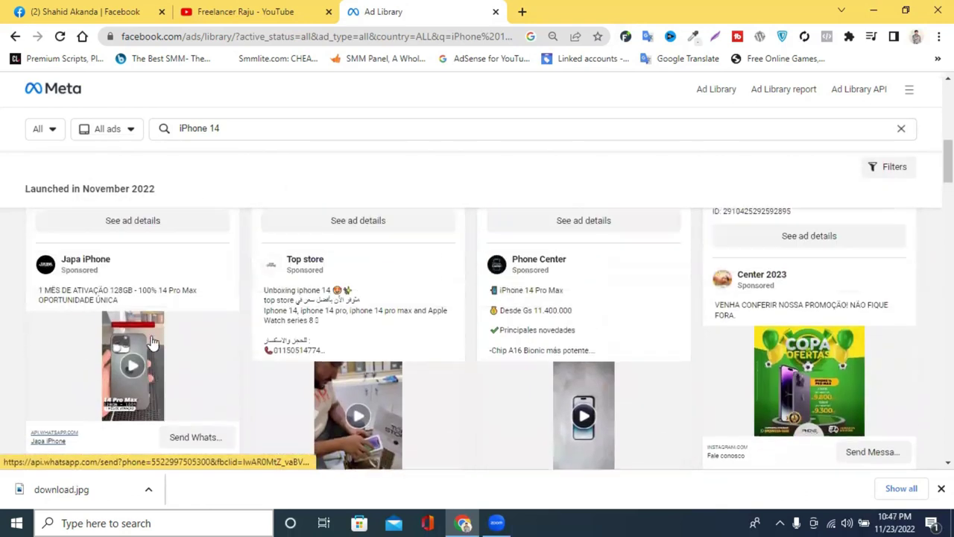
scroll(151, 342, "up", 1)
scroll(152, 342, "down", 5)
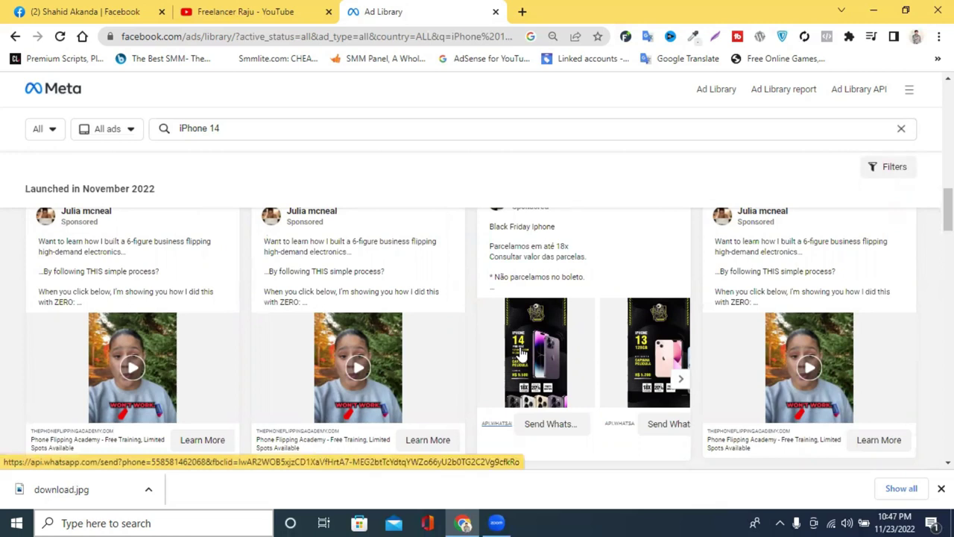
scroll(520, 356, "down", 3)
scroll(520, 354, "up", 4)
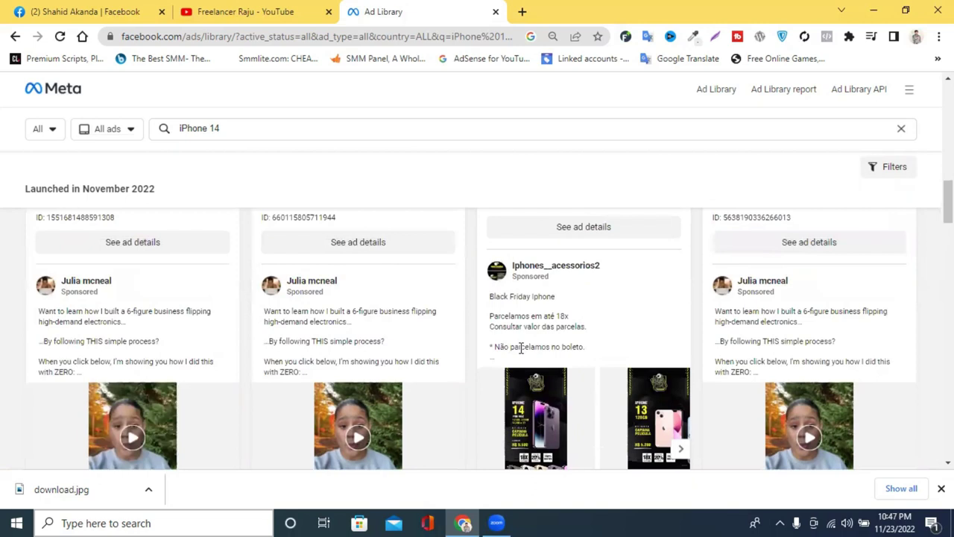
scroll(521, 348, "down", 2)
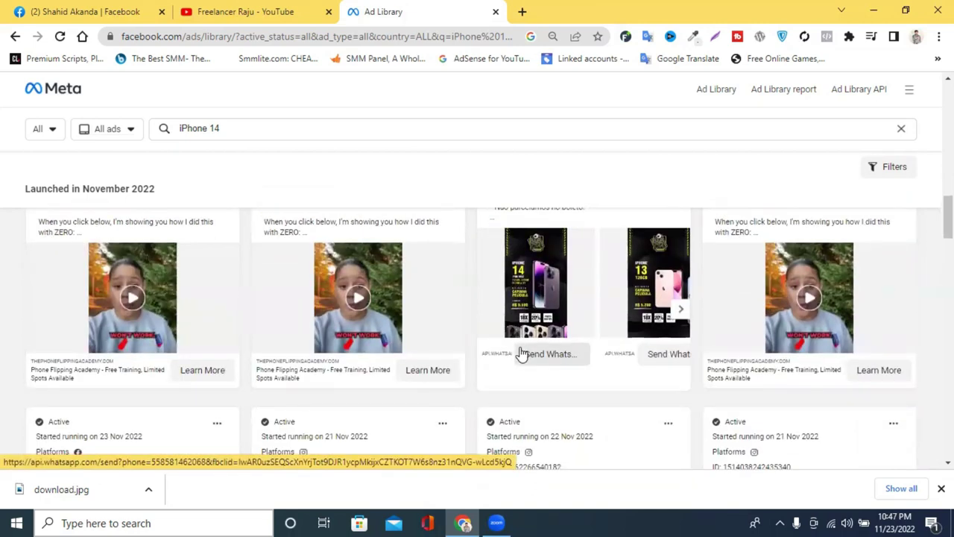
Search the web for "facebook ues emoji" in a new browser tab and open Emojipedia's Facebook emoji page.
left_click(522, 11)
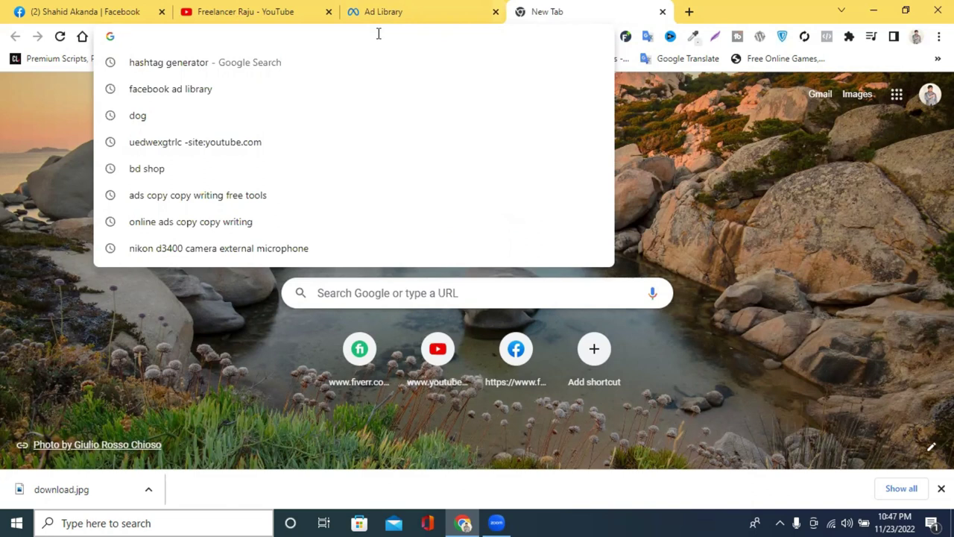
type("face")
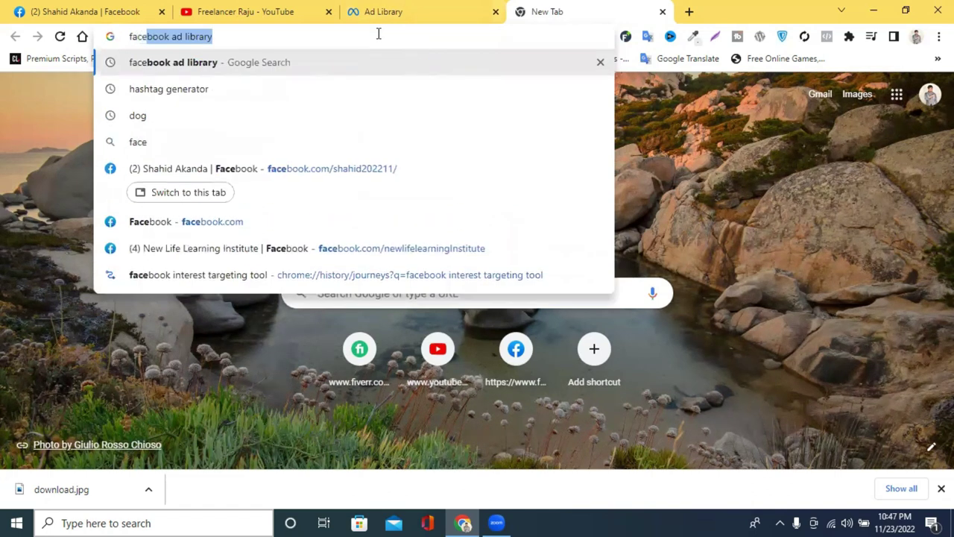
type("book")
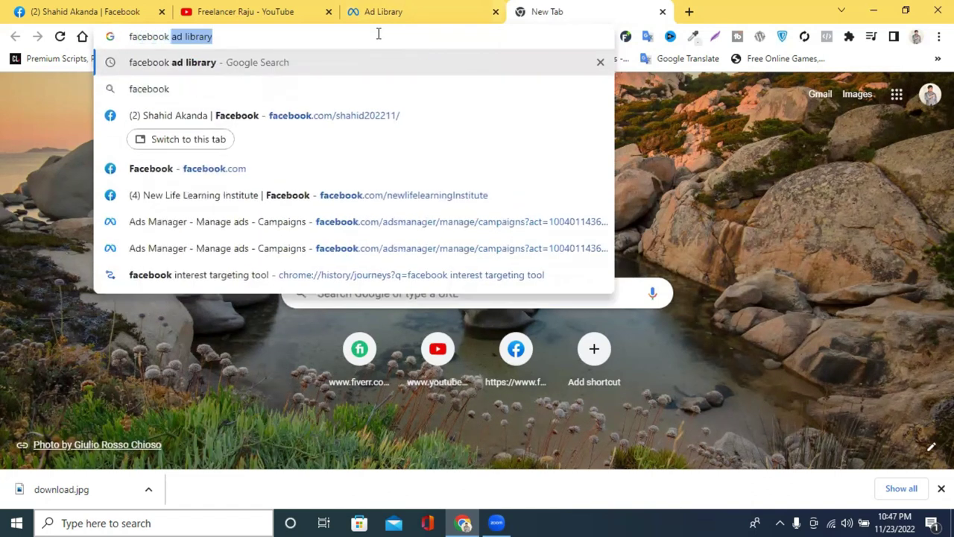
type(" ues")
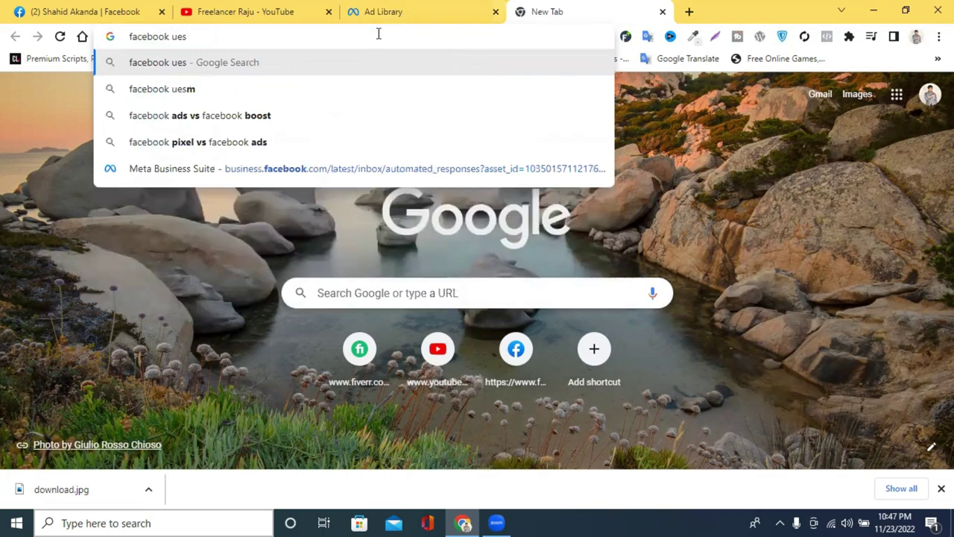
type(" e")
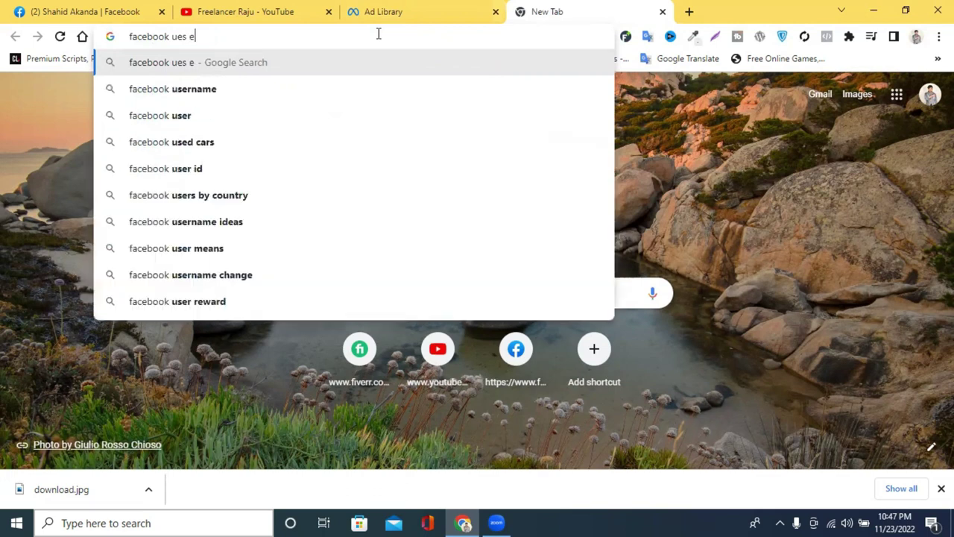
type("moji")
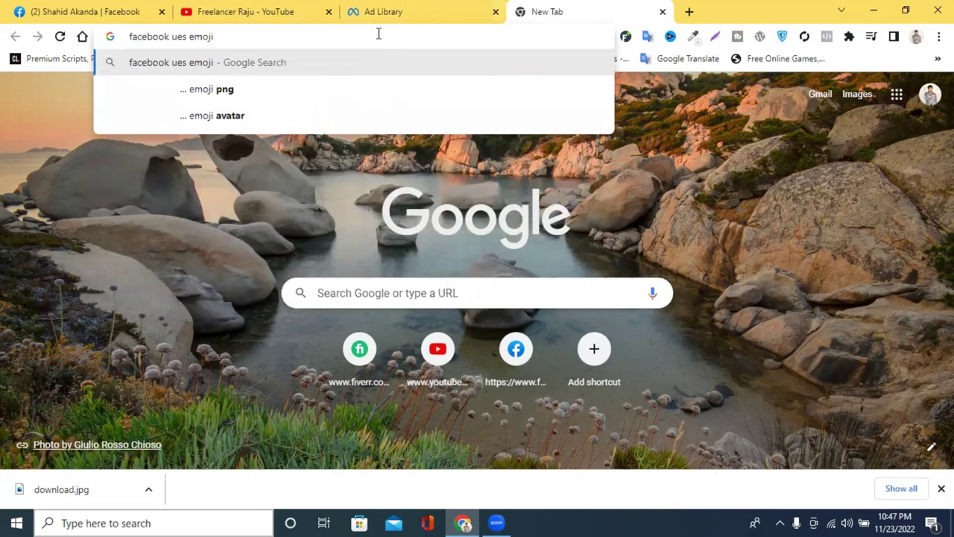
key("Return")
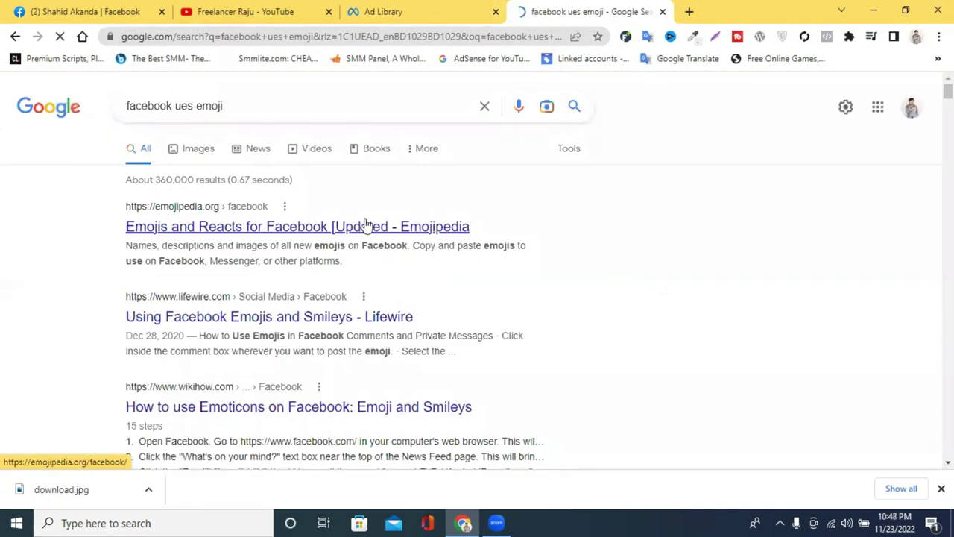
left_click(366, 224)
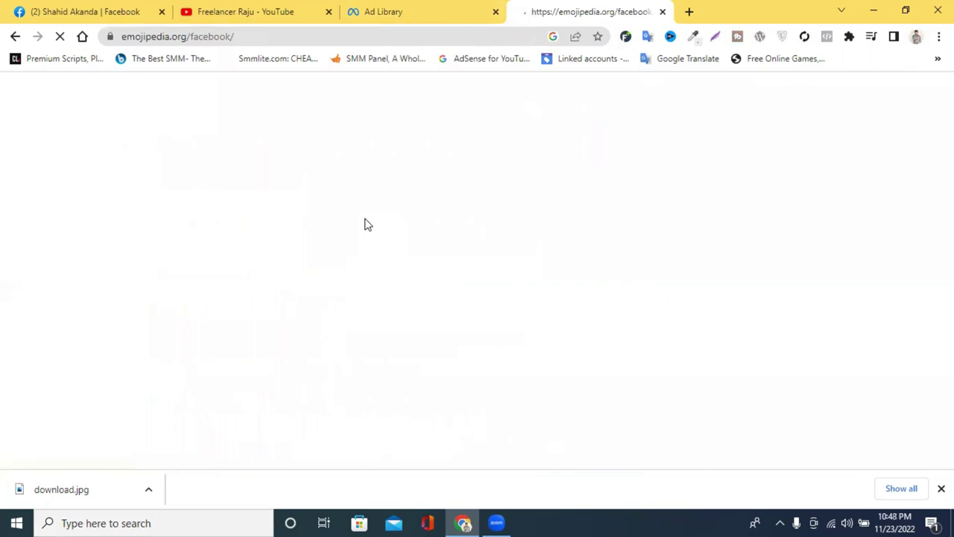
Look through the Facebook reactions and the emoji list on the Emojipedia page.
scroll(336, 202, "down", 8)
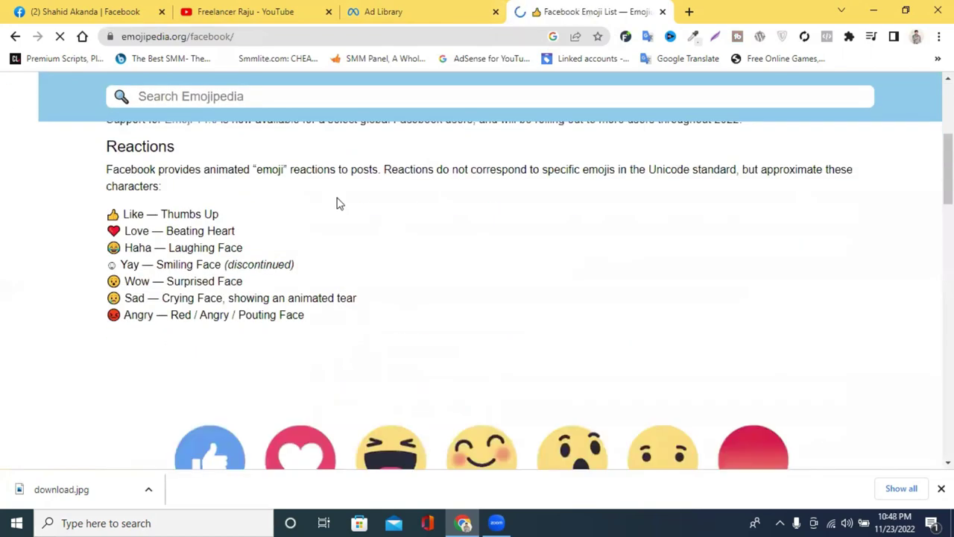
scroll(383, 213, "up", 4)
scroll(579, 229, "up", 4)
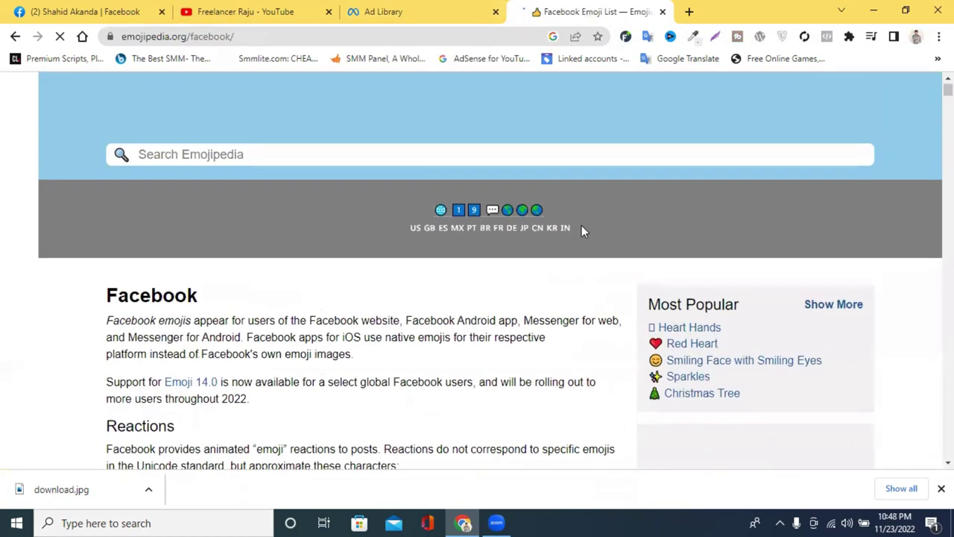
scroll(560, 241, "down", 13)
scroll(398, 228, "down", 5)
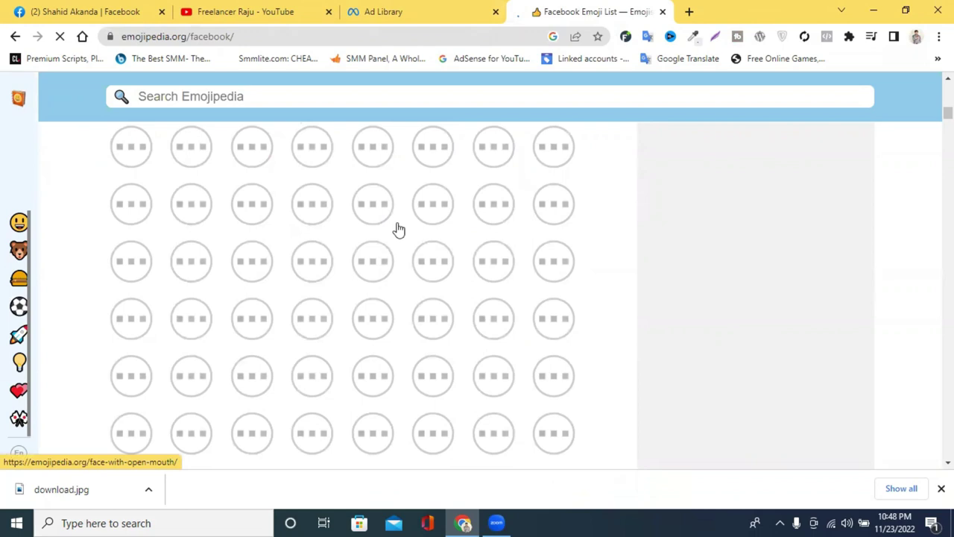
scroll(425, 235, "up", 2)
scroll(466, 254, "down", 1)
scroll(470, 254, "down", 2)
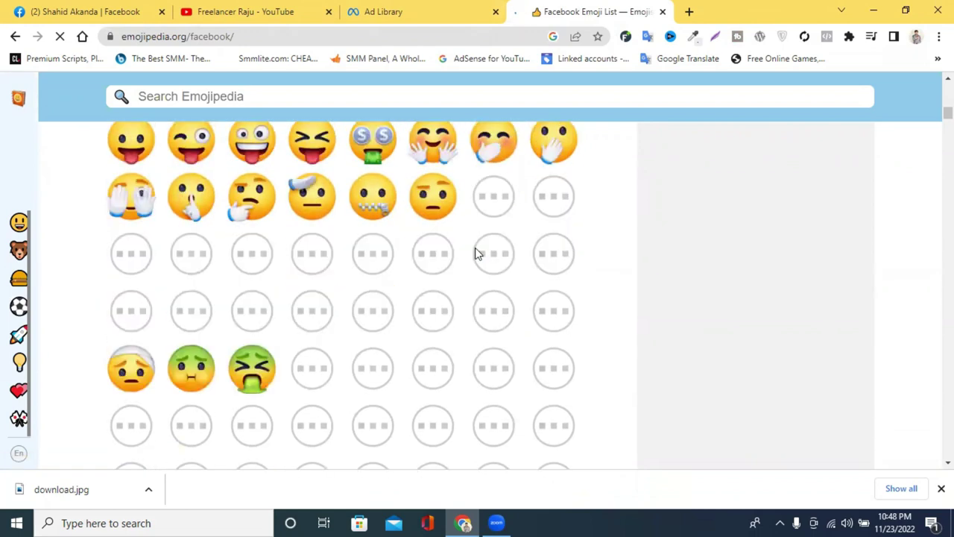
Browse further through the smiley faces in the Facebook emoji list on Emojipedia.
scroll(347, 198, "up", 3)
scroll(320, 233, "up", 1)
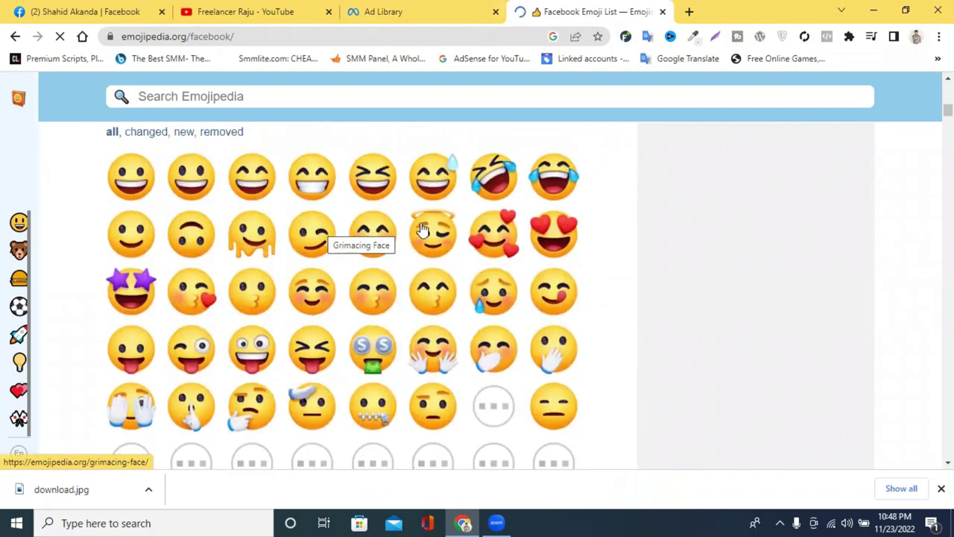
scroll(522, 274, "down", 3)
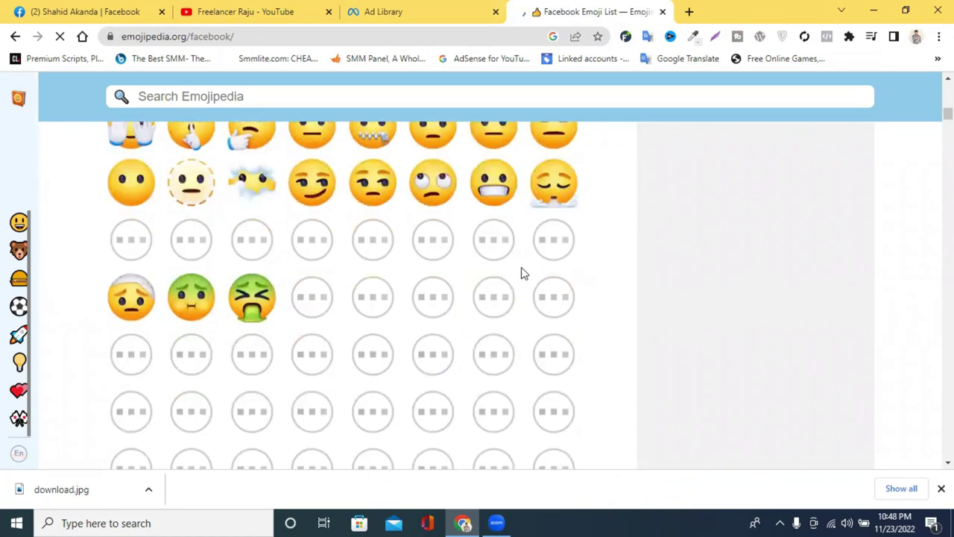
scroll(523, 271, "down", 3)
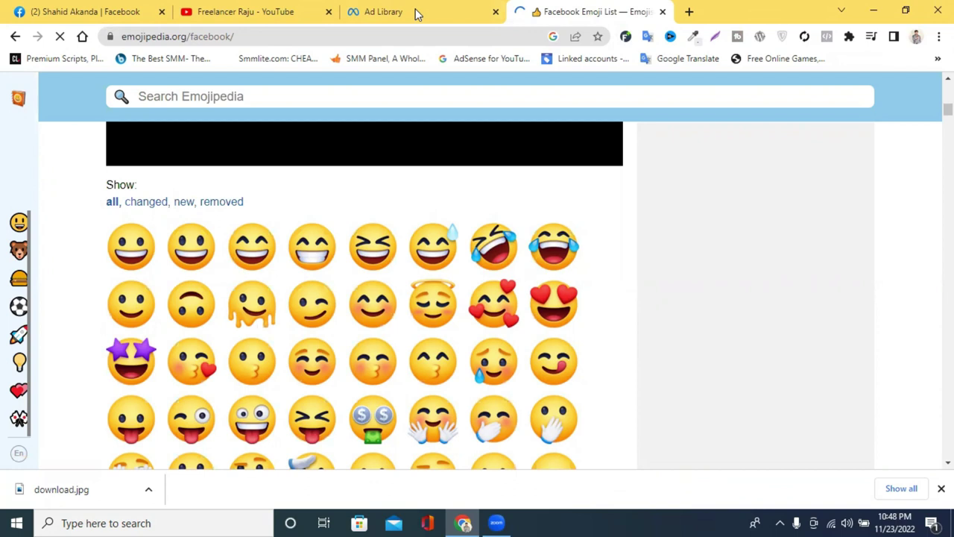
Return to the iPhone 14 results in the Ad Library and find the IPhone Tốt ad.
left_click(415, 8)
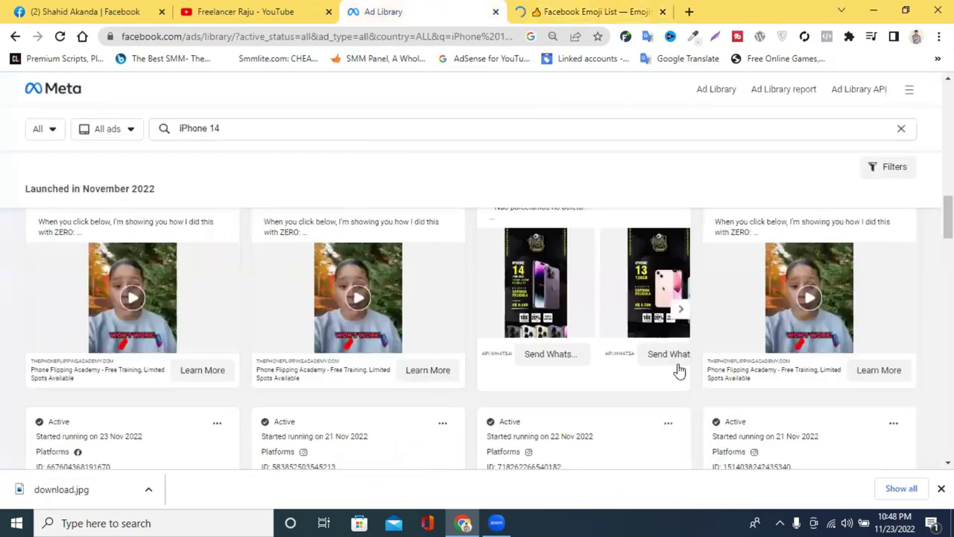
scroll(728, 322, "down", 5)
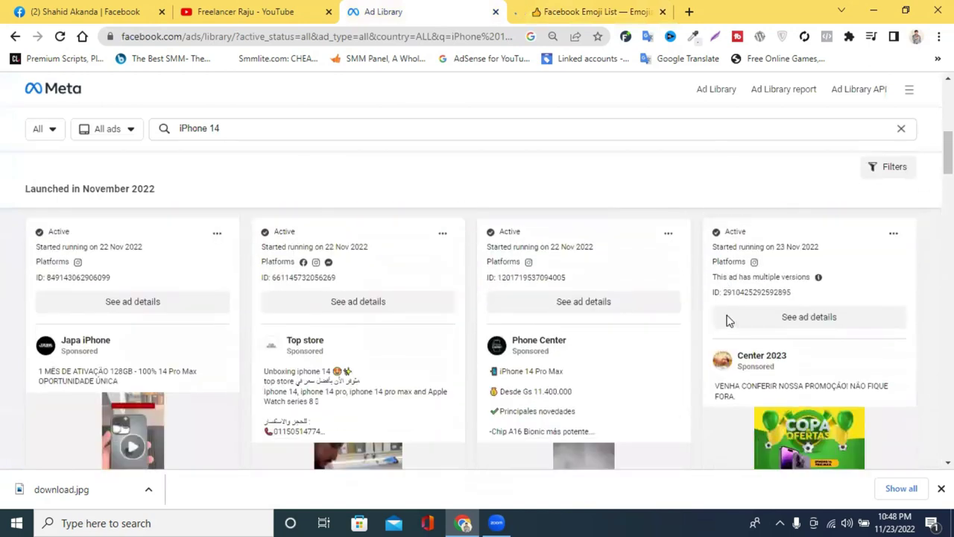
scroll(728, 322, "up", 5)
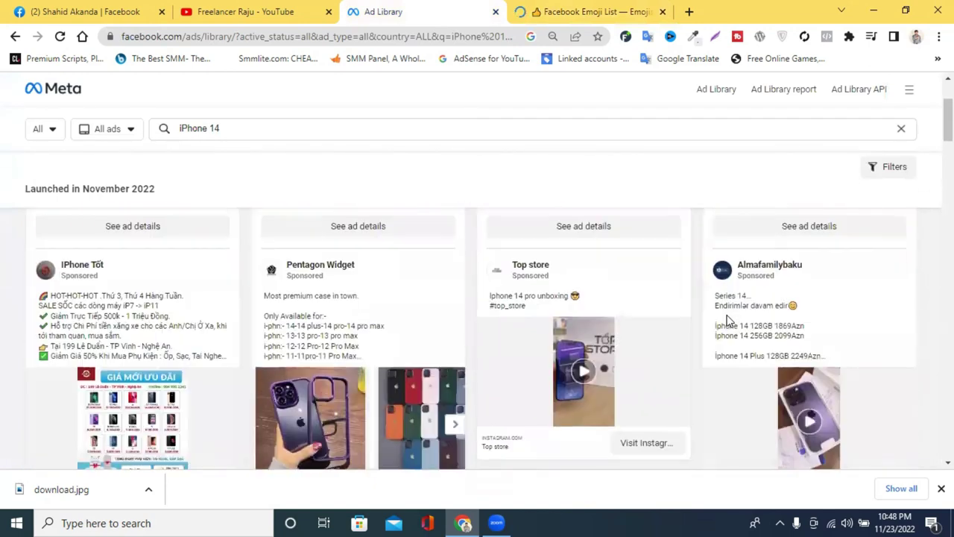
scroll(728, 320, "up", 1)
scroll(729, 320, "down", 3)
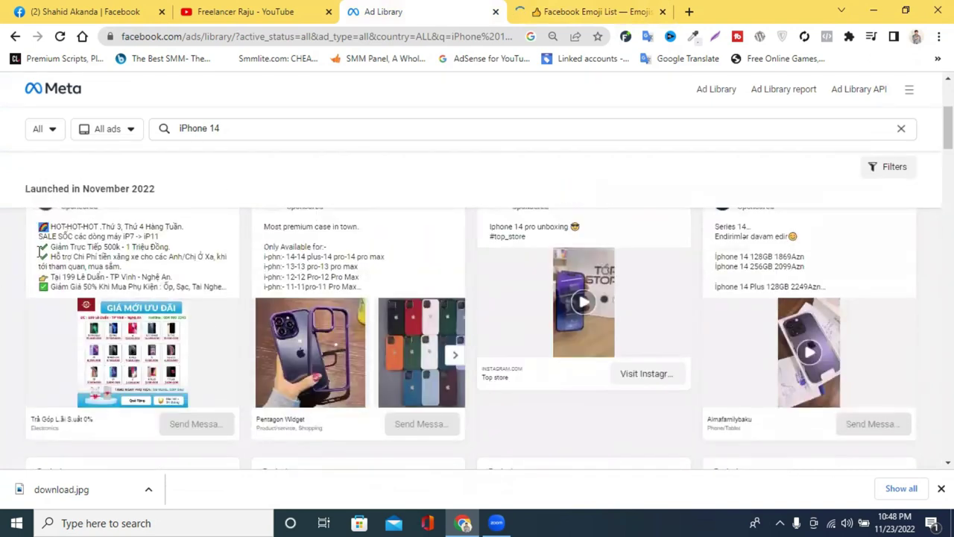
Expand the IPhone Tốt ad's full text and examine the emojis used beside its lines.
left_click(61, 246)
left_click_drag(62, 277, 39, 277)
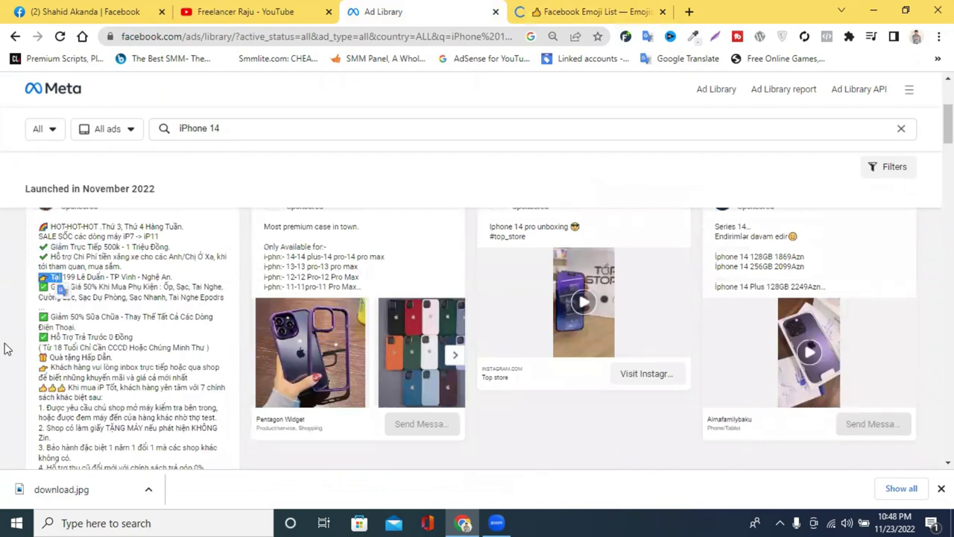
left_click_drag(40, 358, 86, 359)
scroll(97, 358, "down", 2)
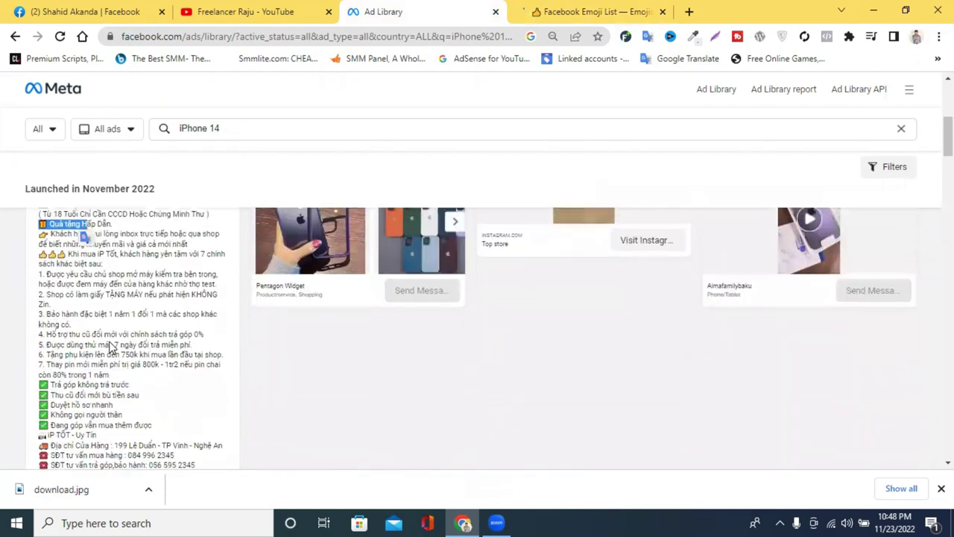
scroll(112, 343, "down", 1)
scroll(60, 402, "down", 2)
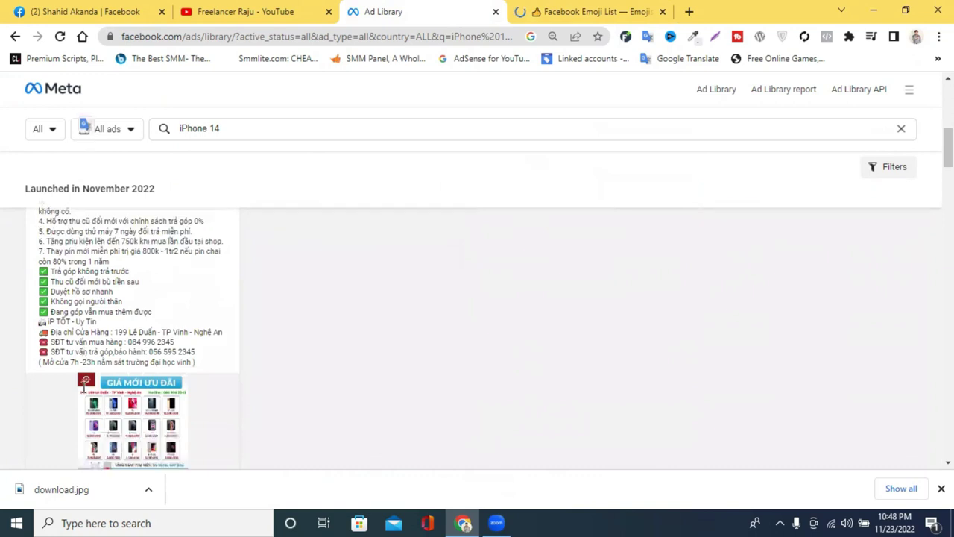
left_click_drag(196, 252, 39, 216)
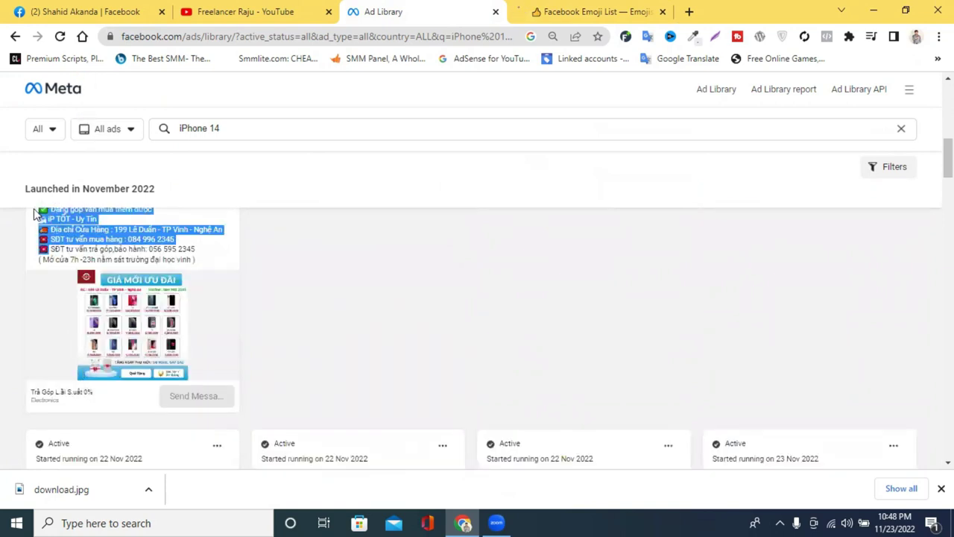
Browse more iPhone 14 ads for emoji use and expand the text of the phone_accesseries ad.
scroll(492, 293, "down", 5)
scroll(499, 295, "down", 3)
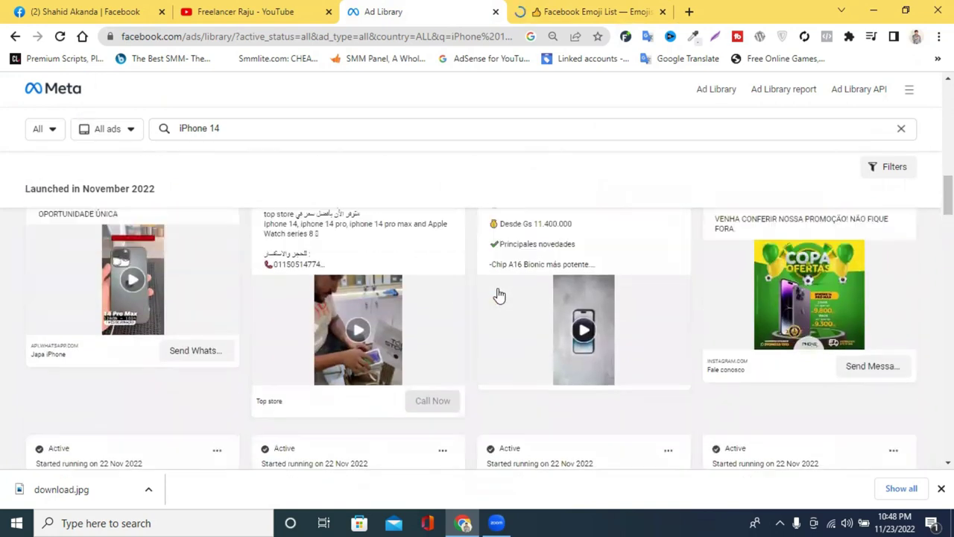
scroll(500, 295, "down", 5)
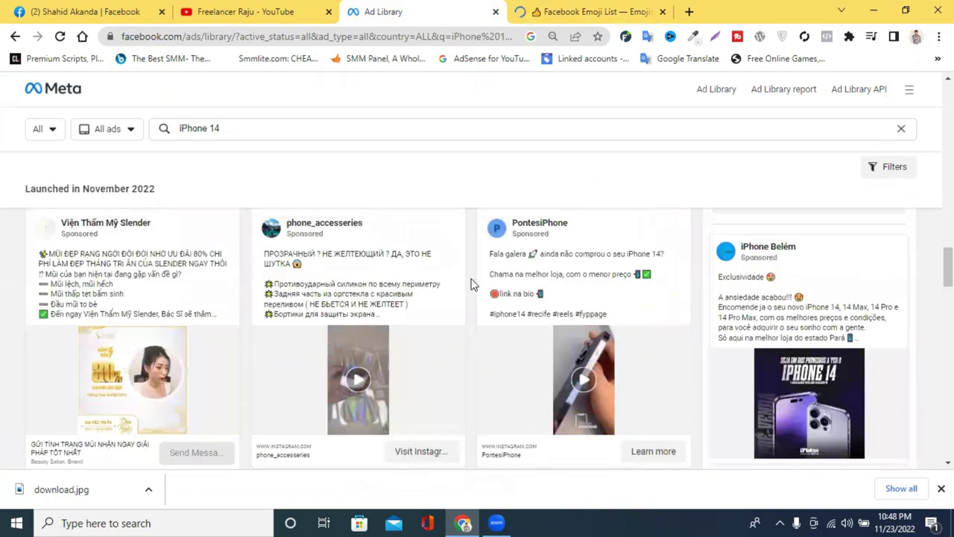
left_click_drag(266, 283, 347, 328)
left_click(346, 322)
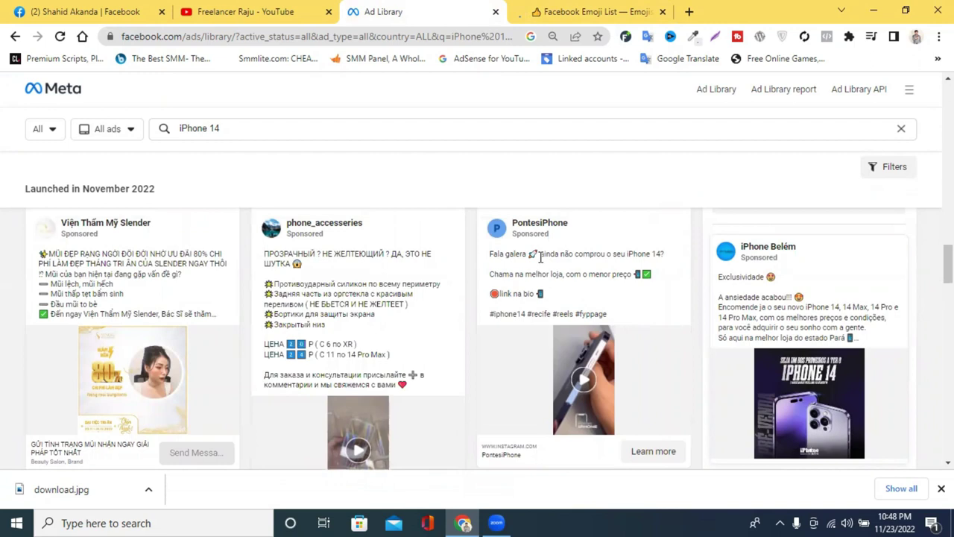
right_click(533, 254)
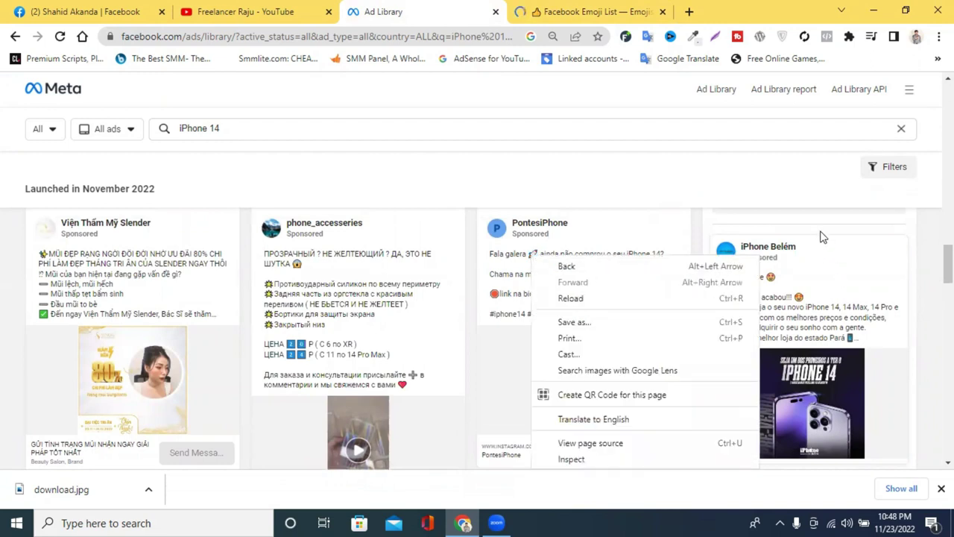
left_click(460, 263)
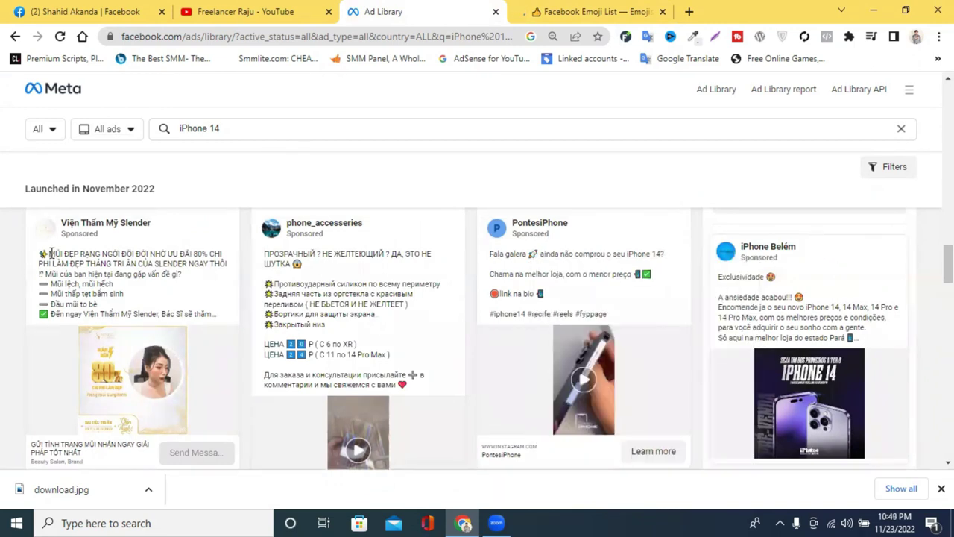
scroll(720, 275, "down", 5)
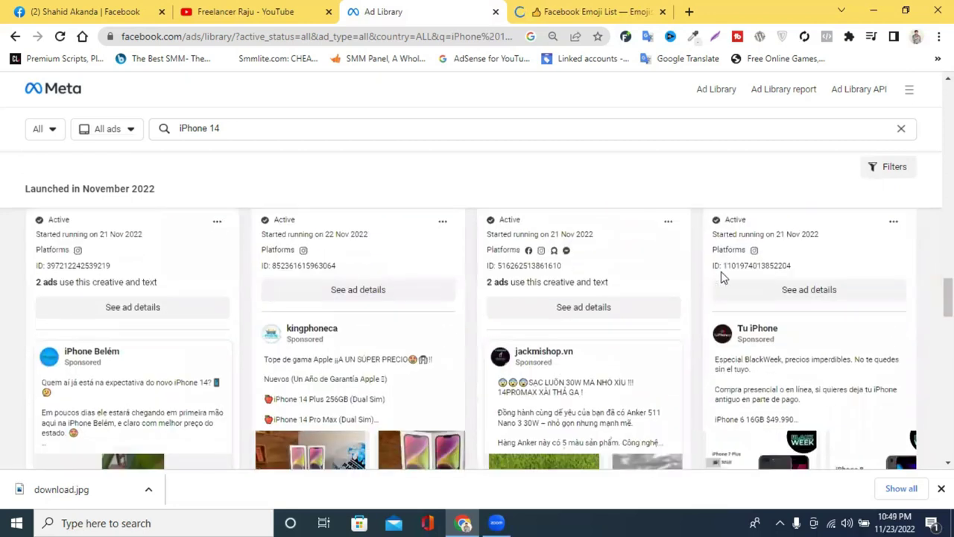
Switch to Facebook and open the New Life Learning Institute page from the list of managed pages.
left_click(74, 11)
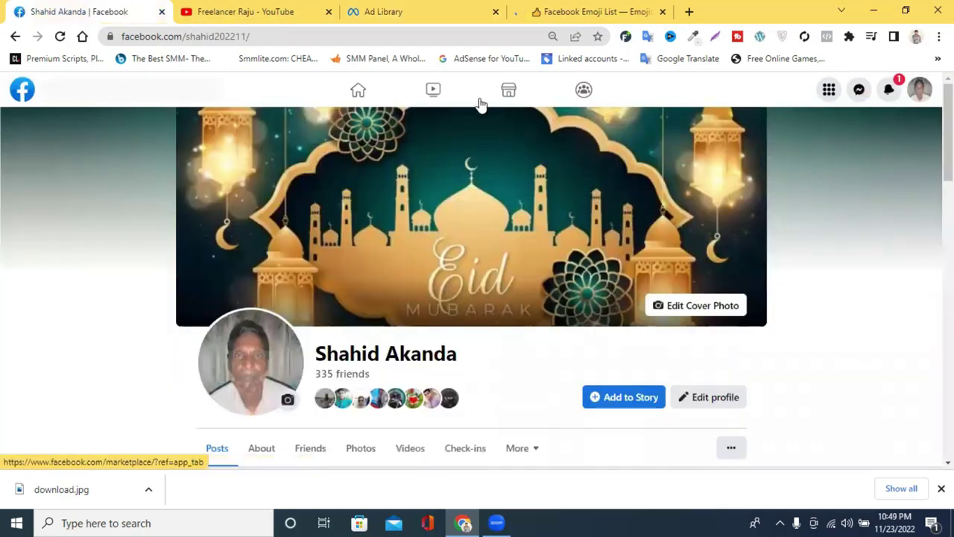
left_click(361, 95)
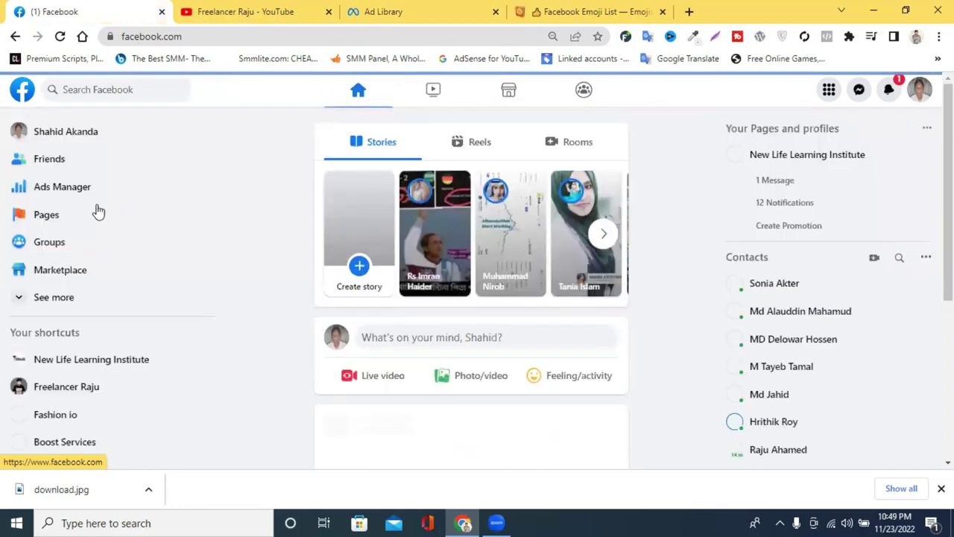
left_click(57, 216)
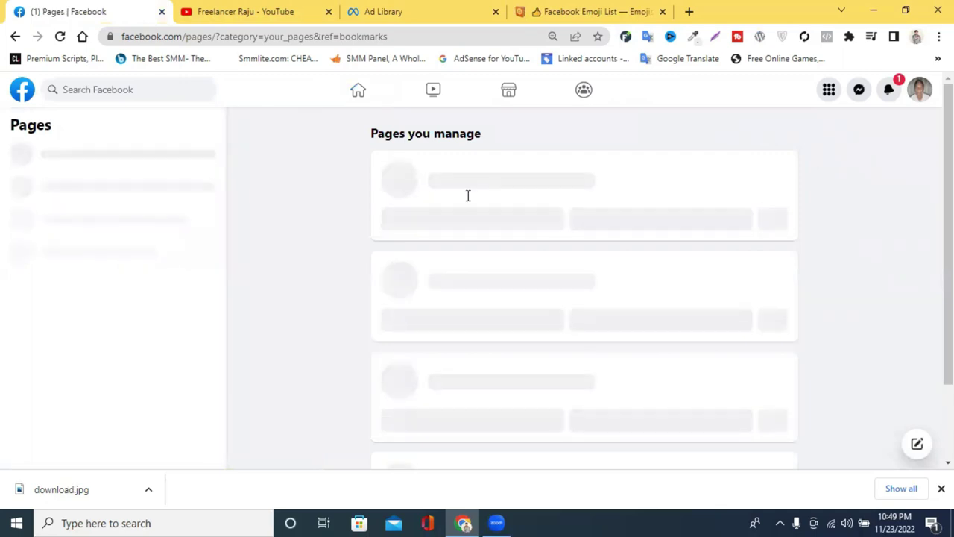
scroll(477, 239, "down", 3)
scroll(478, 243, "down", 10)
scroll(478, 243, "down", 3)
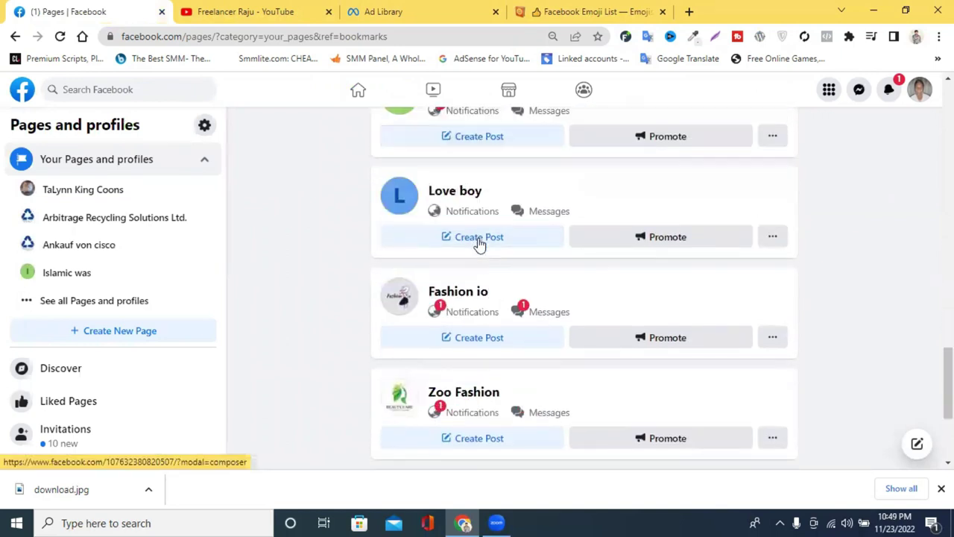
scroll(479, 243, "down", 3)
scroll(479, 244, "up", 9)
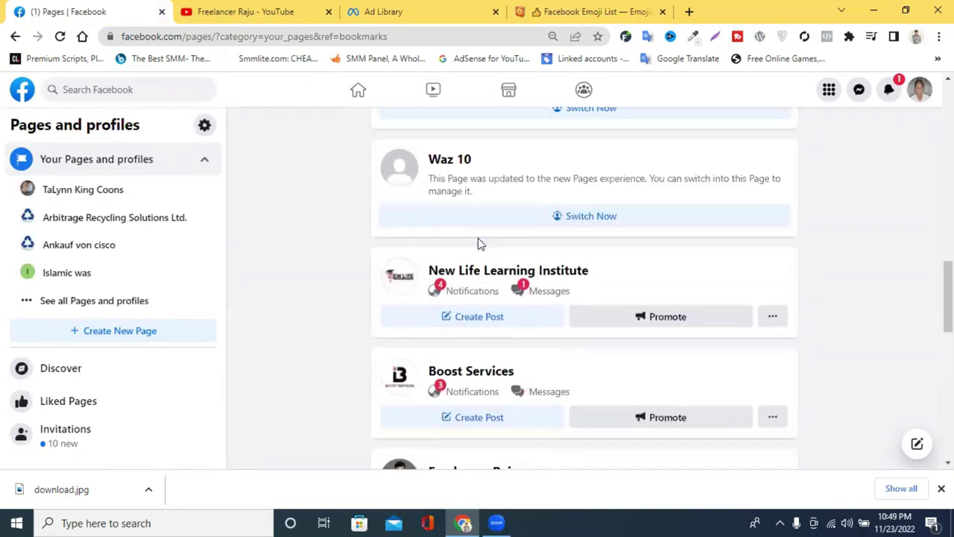
left_click(555, 273)
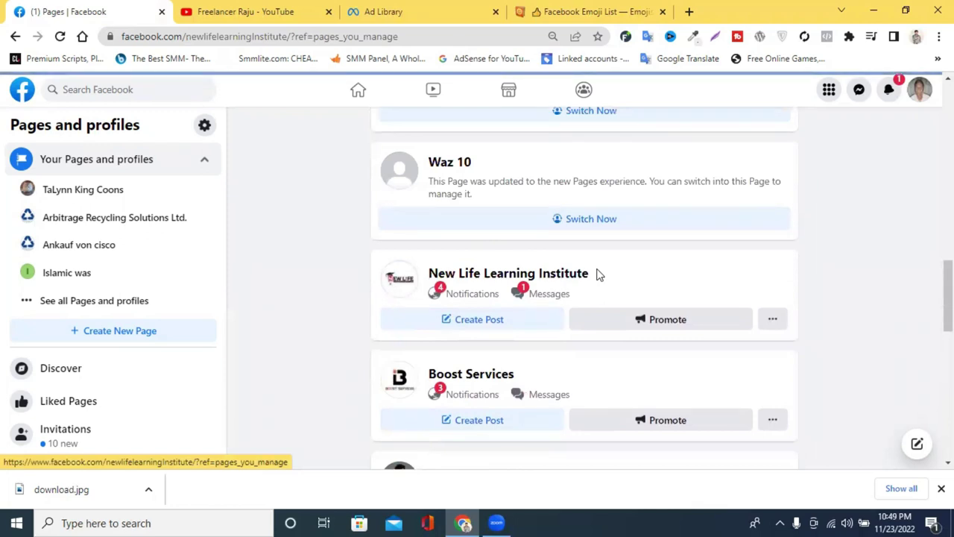
Find the page's 13 November post about learning freelancing and expand its full text.
scroll(472, 292, "down", 3)
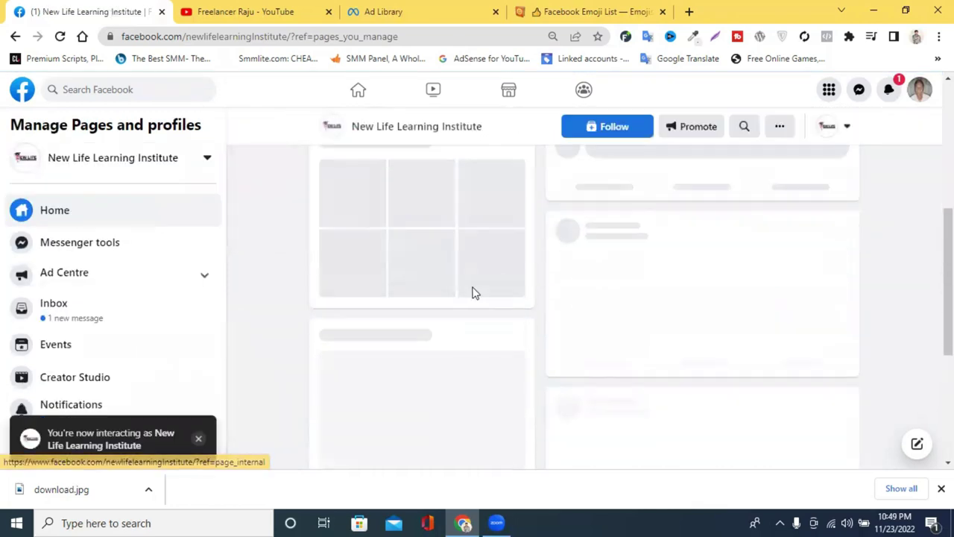
scroll(743, 298, "down", 5)
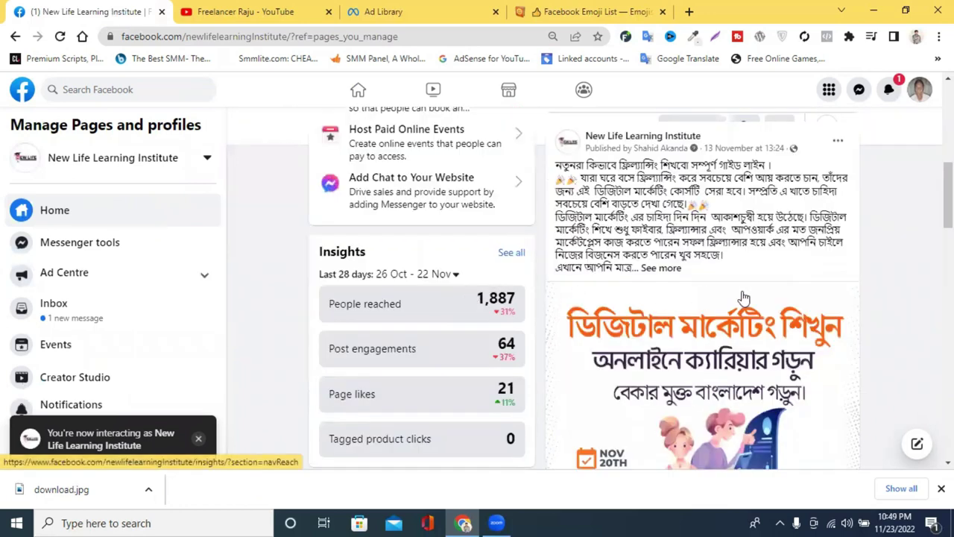
scroll(671, 295, "up", 2)
scroll(656, 369, "down", 1)
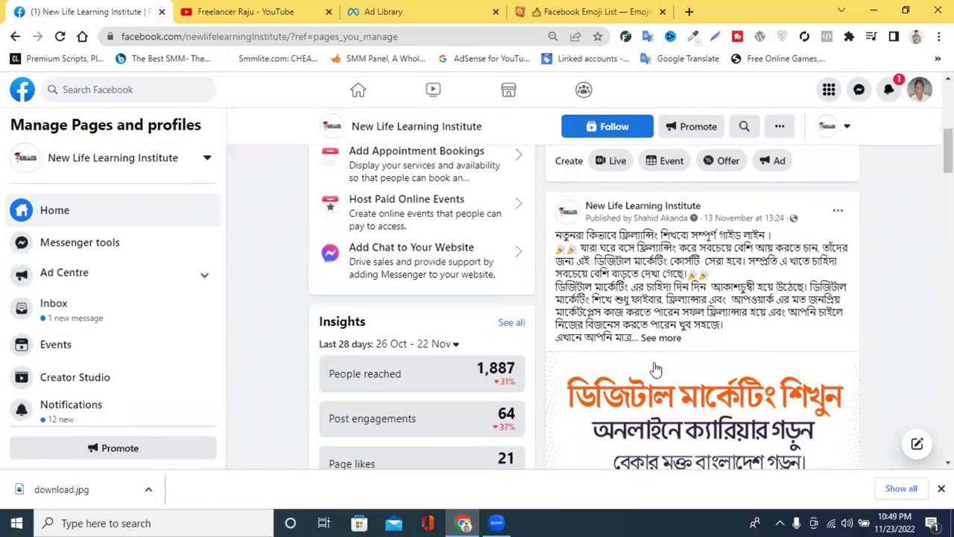
left_click(660, 338)
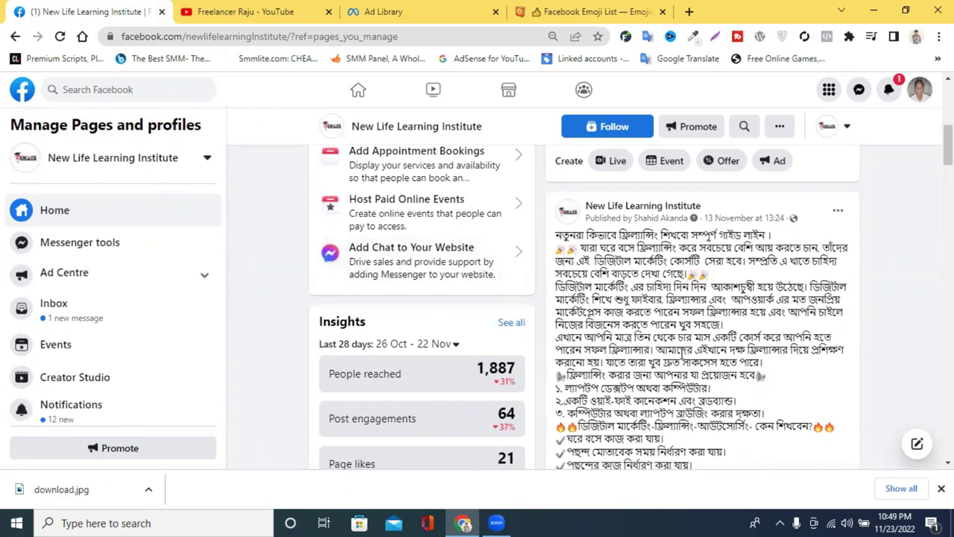
Highlight the fire emojis around the digital marketing question and the whole freelancing requirements heading in the post.
scroll(685, 351, "down", 1)
left_click_drag(564, 360, 557, 359)
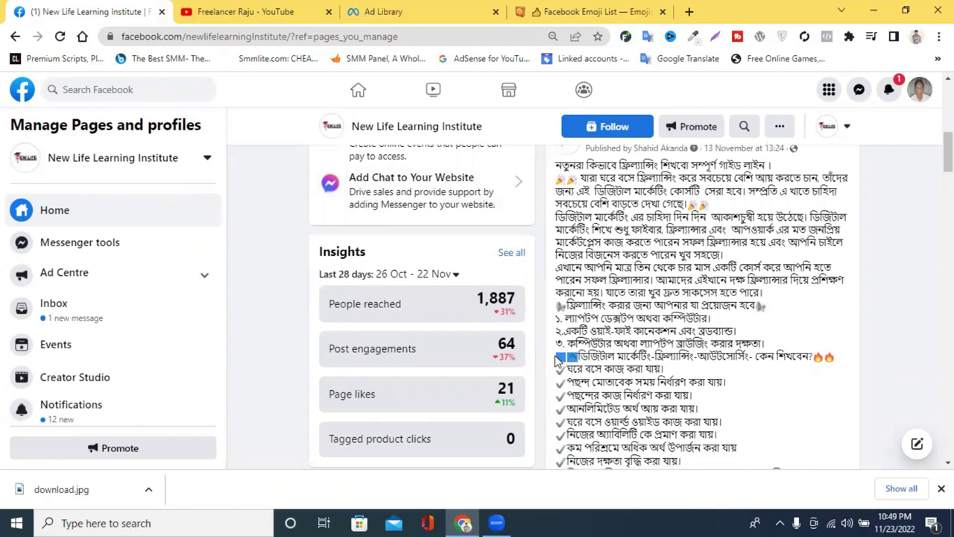
left_click_drag(838, 363, 820, 361)
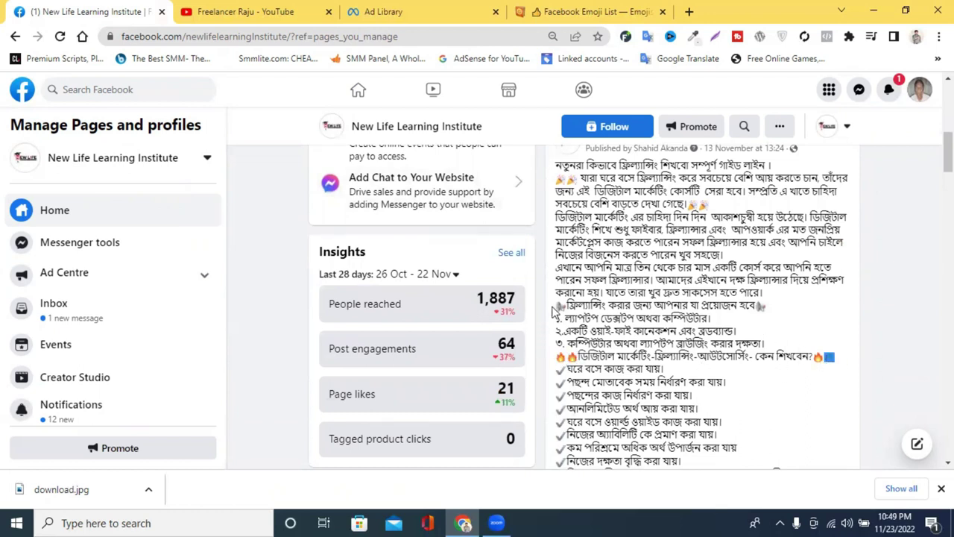
mouse_move(556, 306)
left_mouse_down()
mouse_move(780, 311)
mouse_move(564, 309)
mouse_move(556, 289)
left_mouse_up()
left_click(783, 313)
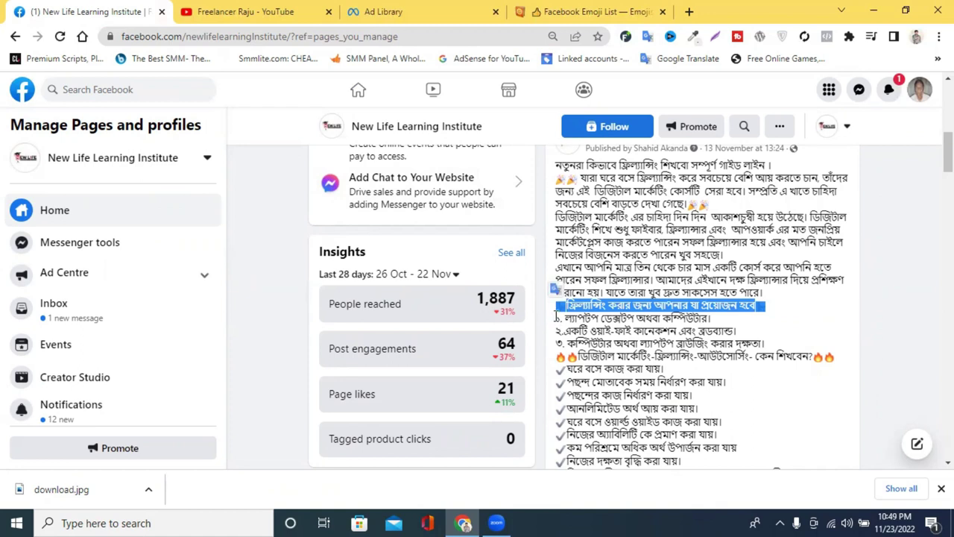
left_click(819, 318)
scroll(819, 318, "down", 1)
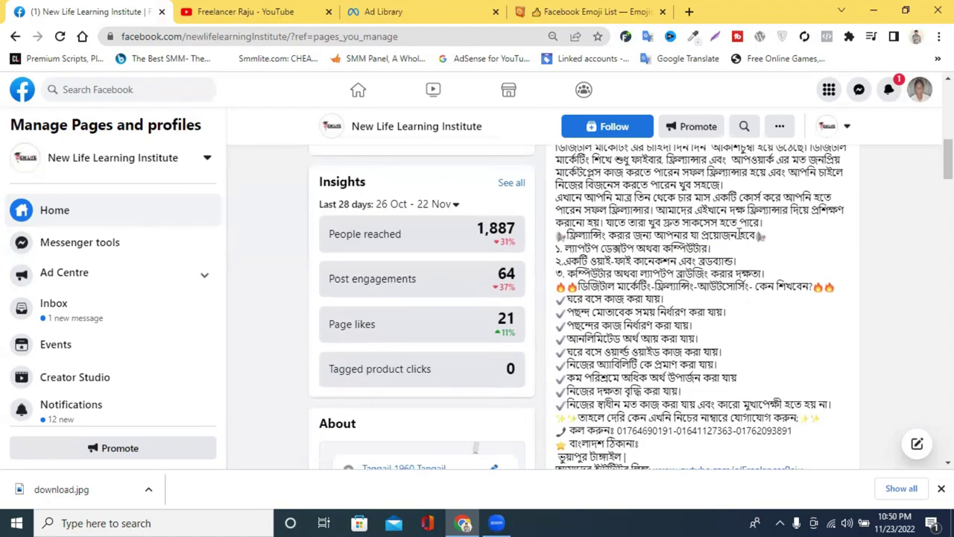
Highlight the emojis framing the requirements heading, and examine the sparkle, phone and star emojis around the post's contact lines.
left_click_drag(766, 236, 746, 237)
left_click_drag(557, 236, 546, 111)
scroll(547, 179, "down", 2)
left_click_drag(556, 285, 567, 281)
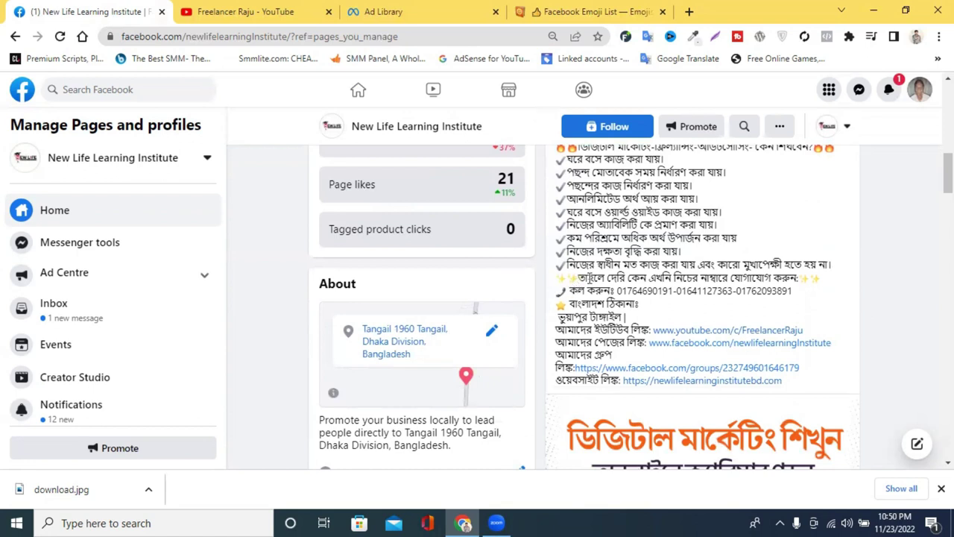
left_click_drag(826, 288, 799, 280)
left_click_drag(570, 305, 550, 307)
left_click(841, 291)
Review the post from its opening text down through its poster image, and return to the Emojipedia Facebook emoji list.
scroll(841, 291, "up", 5)
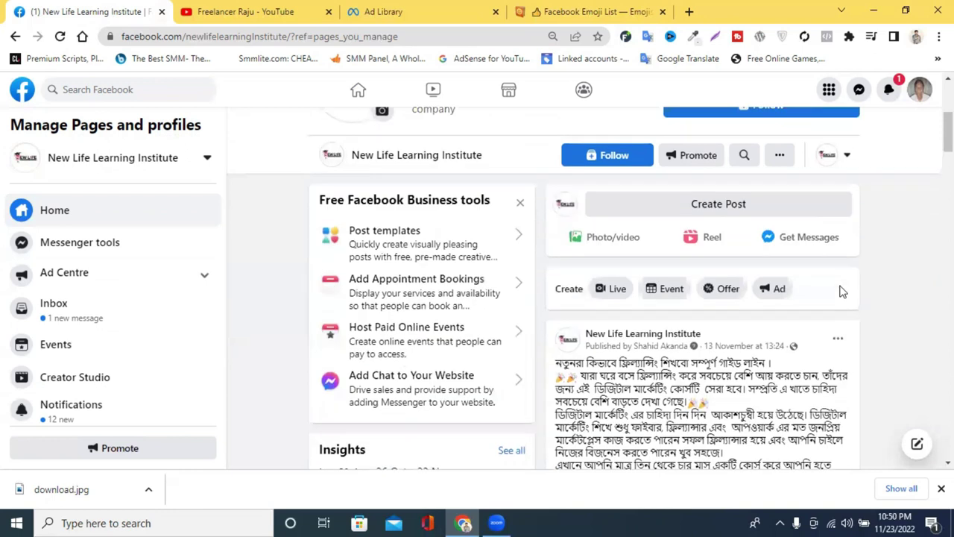
scroll(820, 282, "down", 4)
scroll(802, 277, "down", 4)
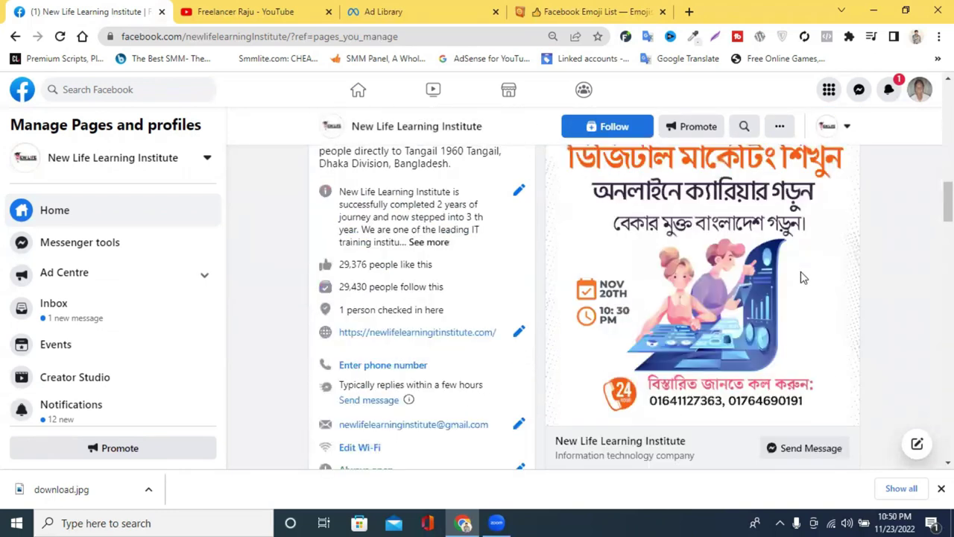
scroll(802, 277, "down", 5)
left_click(571, 9)
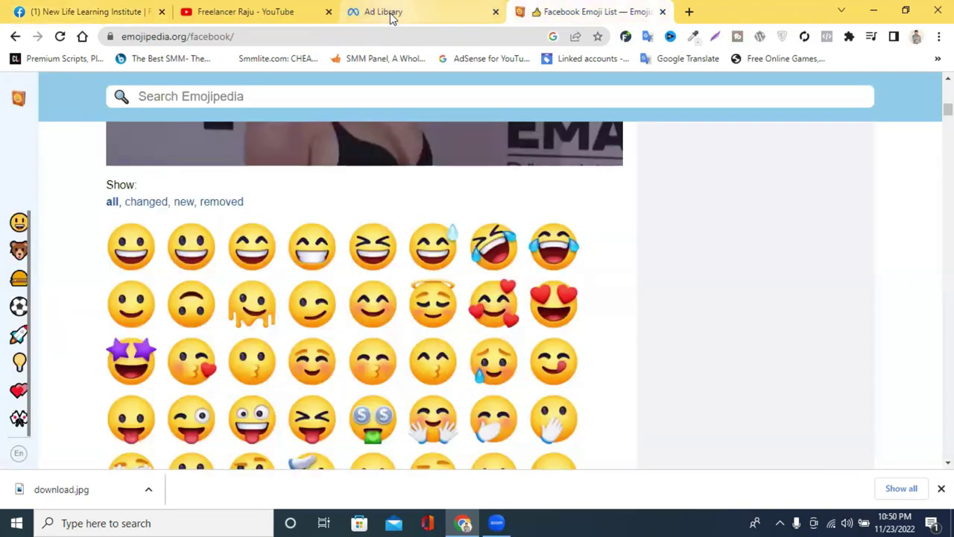
Return to the Ad Library results for iPhone 14 and look over more of the ads launched in November 2022.
left_click(391, 17)
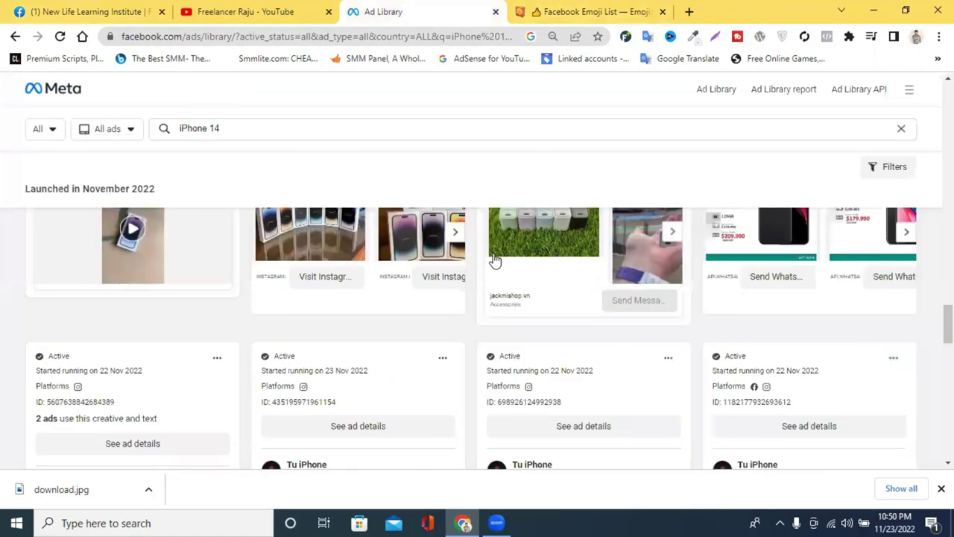
scroll(494, 259, "down", 5)
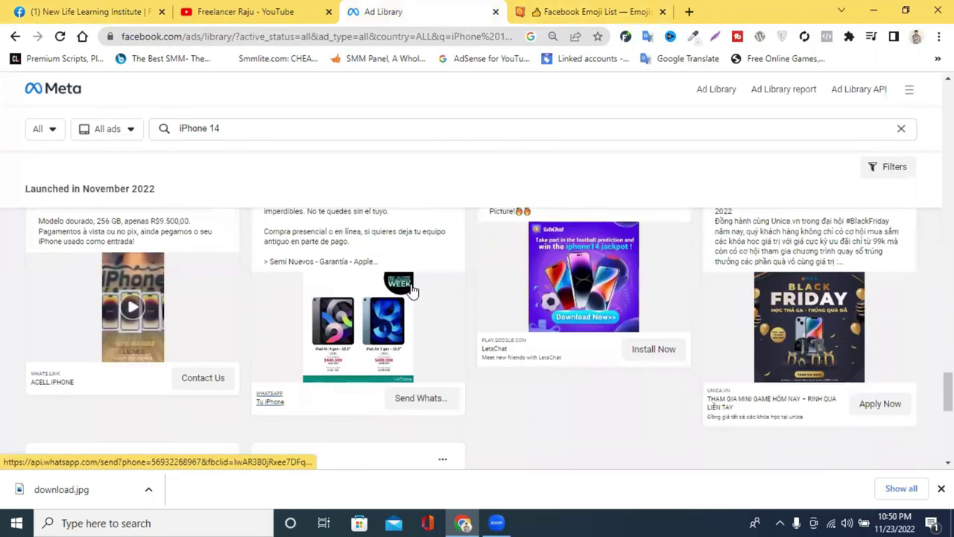
scroll(415, 290, "up", 2)
scroll(416, 291, "down", 2)
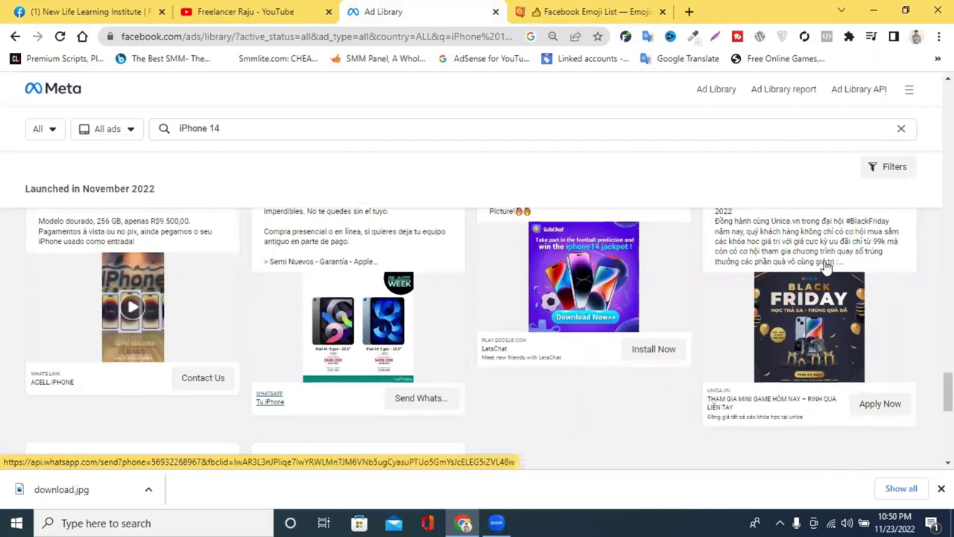
Open Google Images in a new browser tab and search by image with the dog photo "download" from the Downloads folder.
left_click(688, 10)
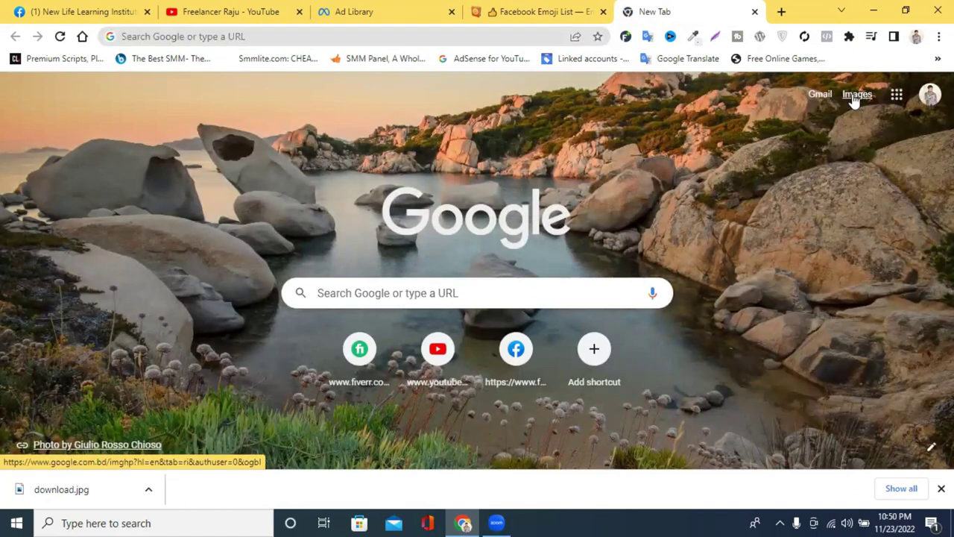
left_click(856, 97)
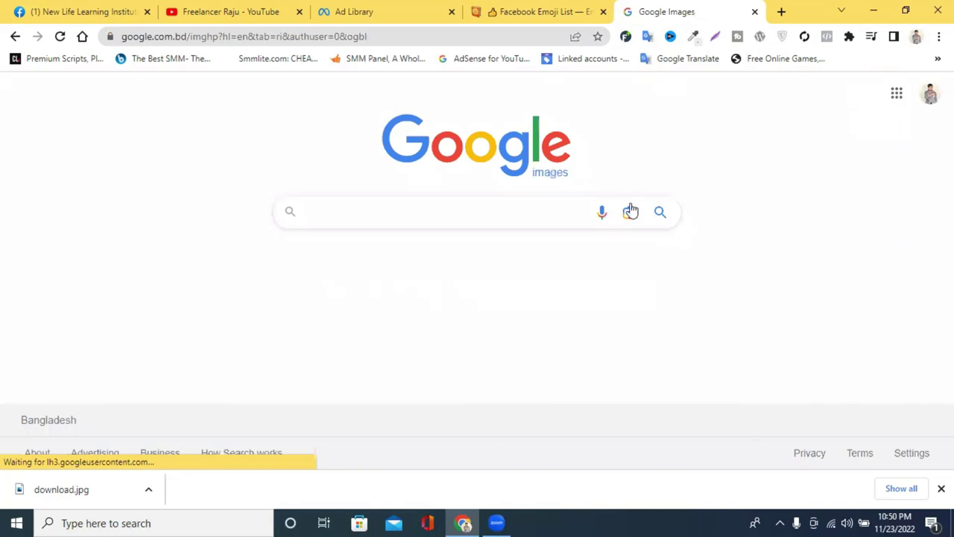
left_click(631, 212)
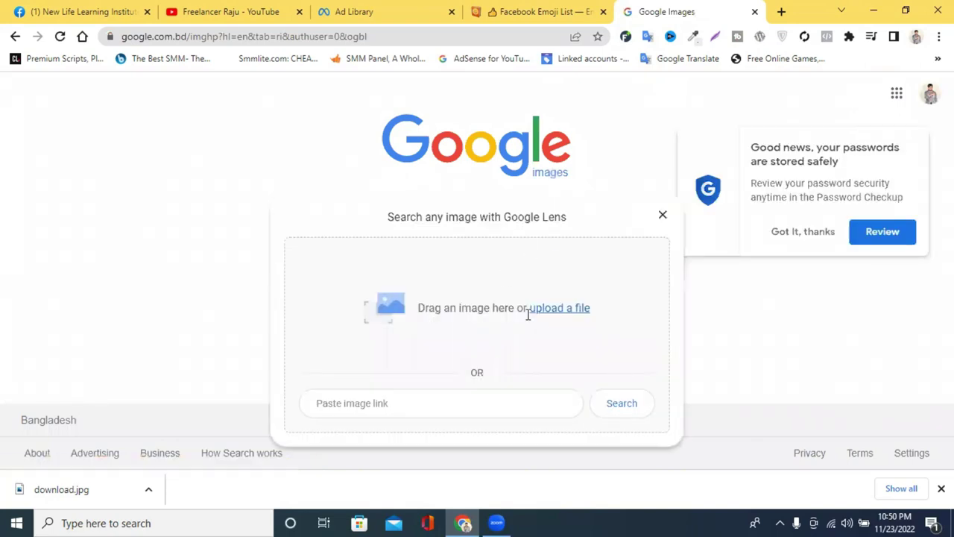
left_click(551, 313)
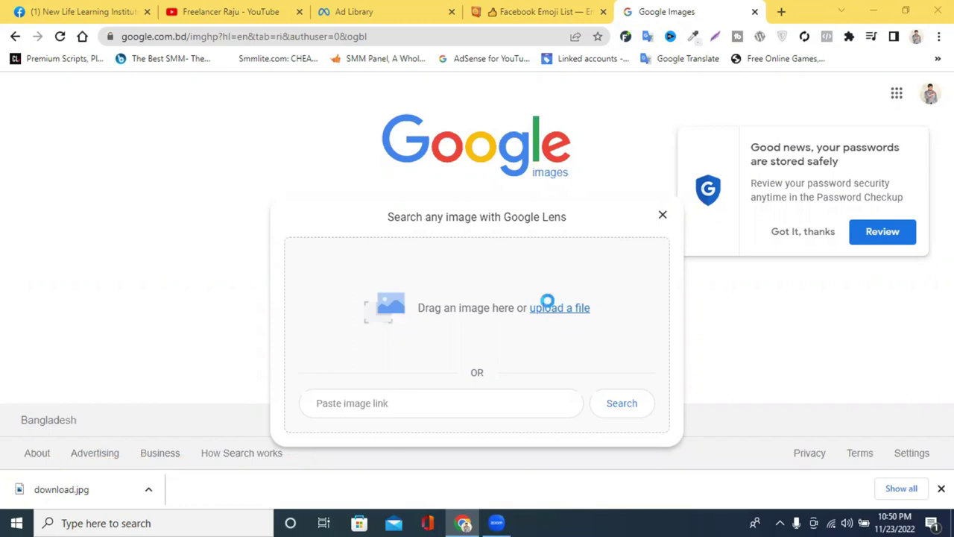
left_click(549, 307)
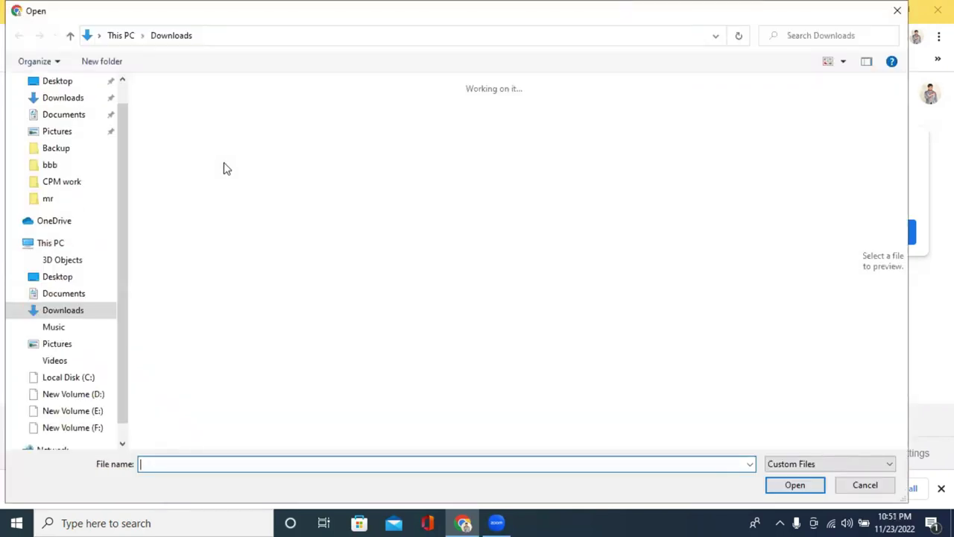
left_click(167, 121)
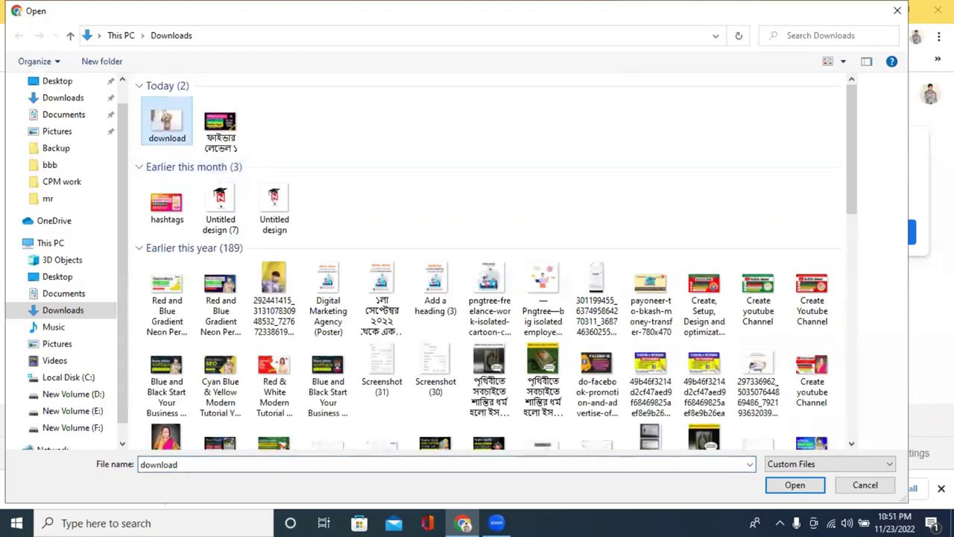
left_click(825, 520)
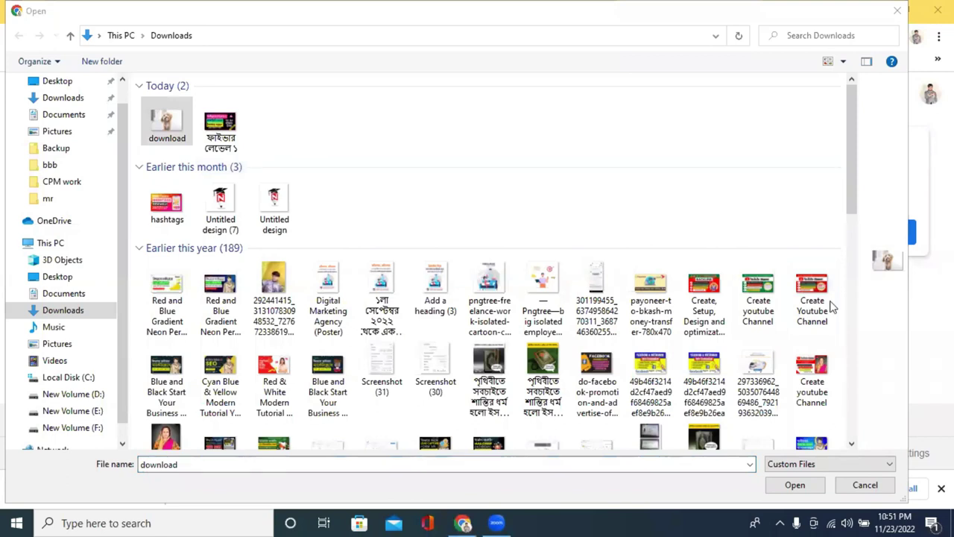
left_click(794, 484)
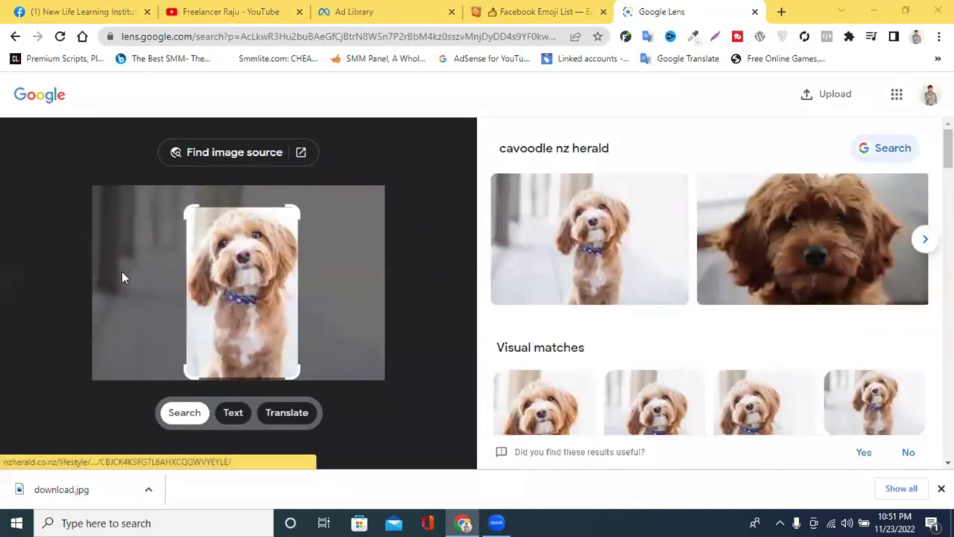
Check the dog photo in Google Lens's Text and Translate modes, and return to its Search results.
scroll(505, 210, "down", 3)
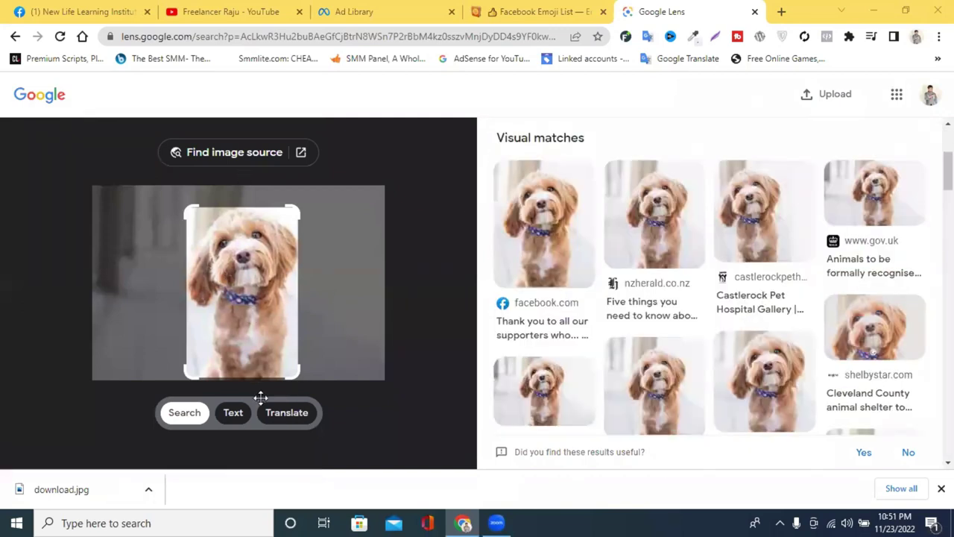
left_click(233, 416)
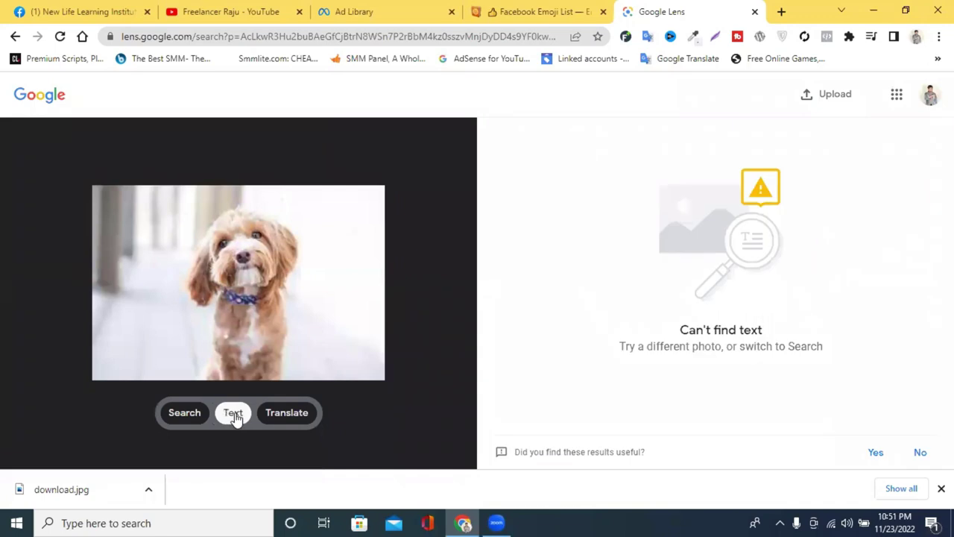
left_click(194, 420)
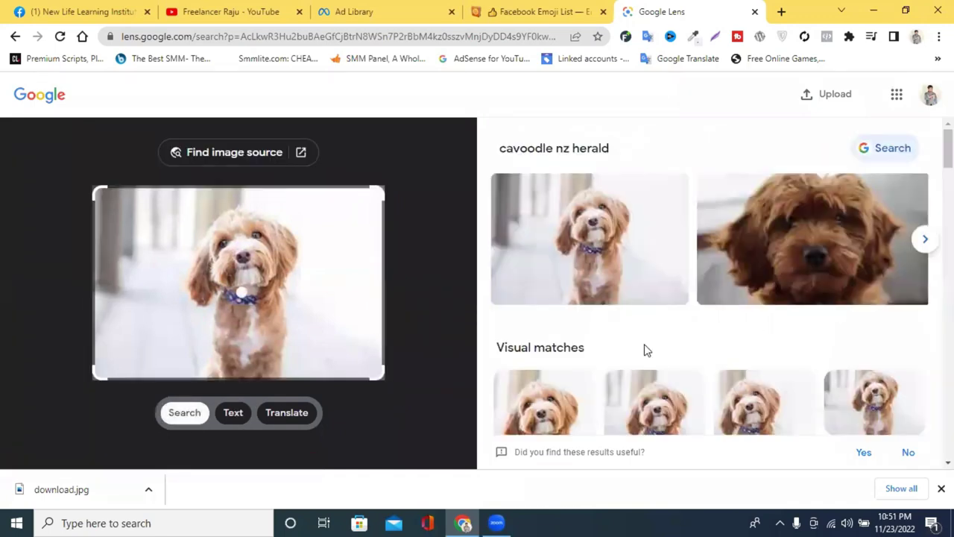
left_click(290, 414)
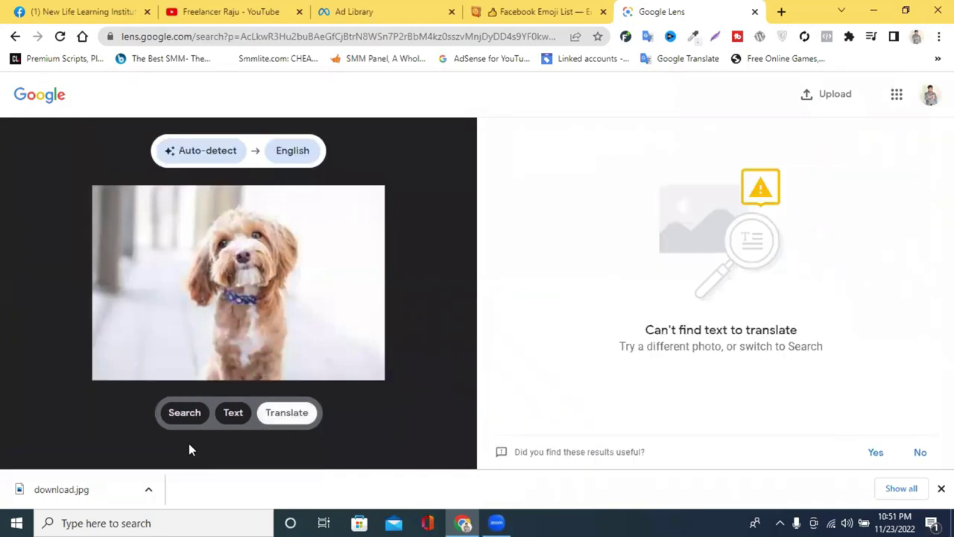
left_click(224, 426)
left_click(180, 416)
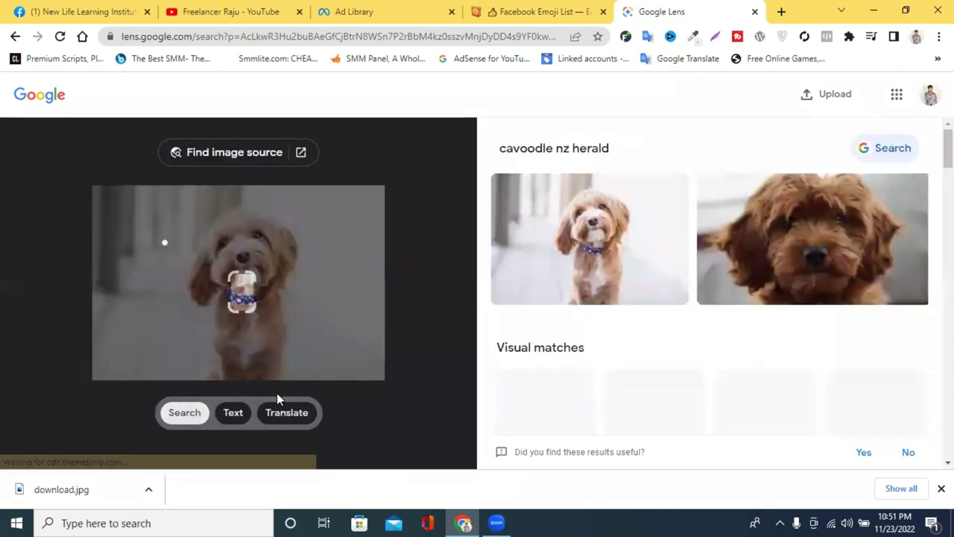
Examine the visual matches for the dog photo and the websites that use it, through to the end of the list.
scroll(708, 298, "down", 1)
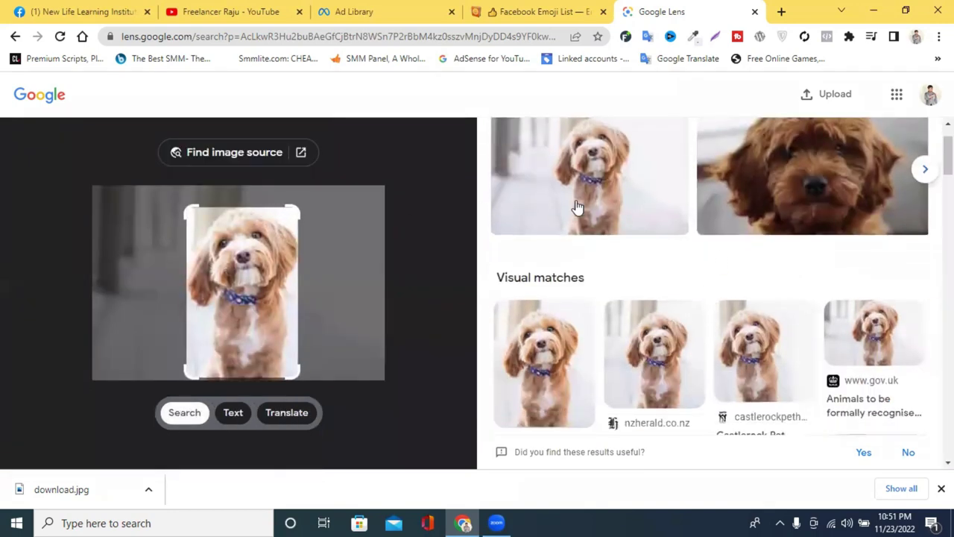
scroll(568, 238, "up", 1)
scroll(617, 239, "down", 5)
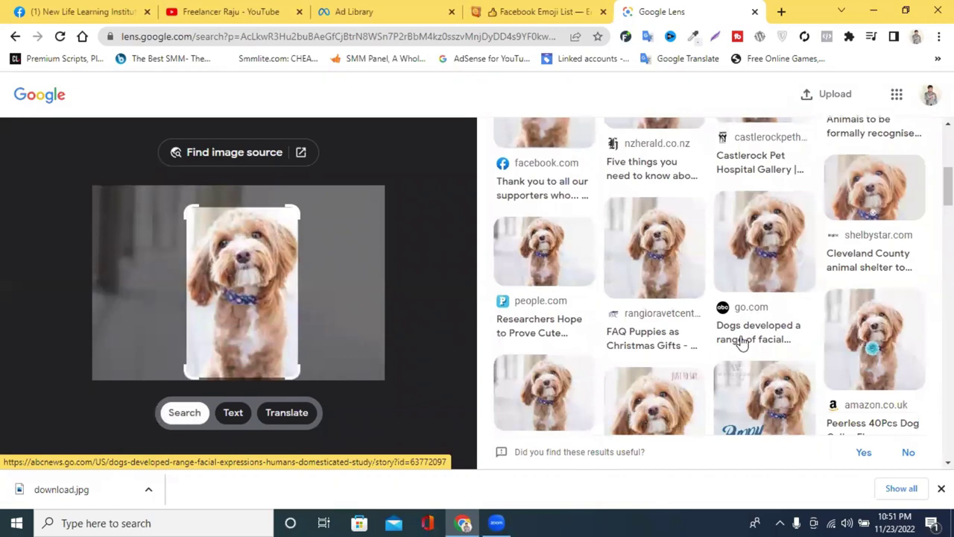
scroll(738, 358, "down", 3)
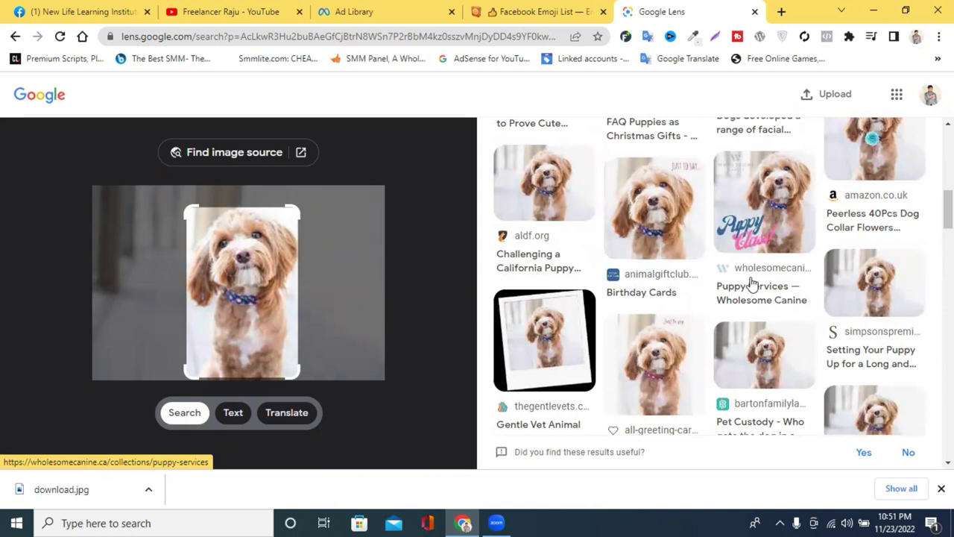
scroll(750, 283, "down", 1)
scroll(722, 280, "down", 1)
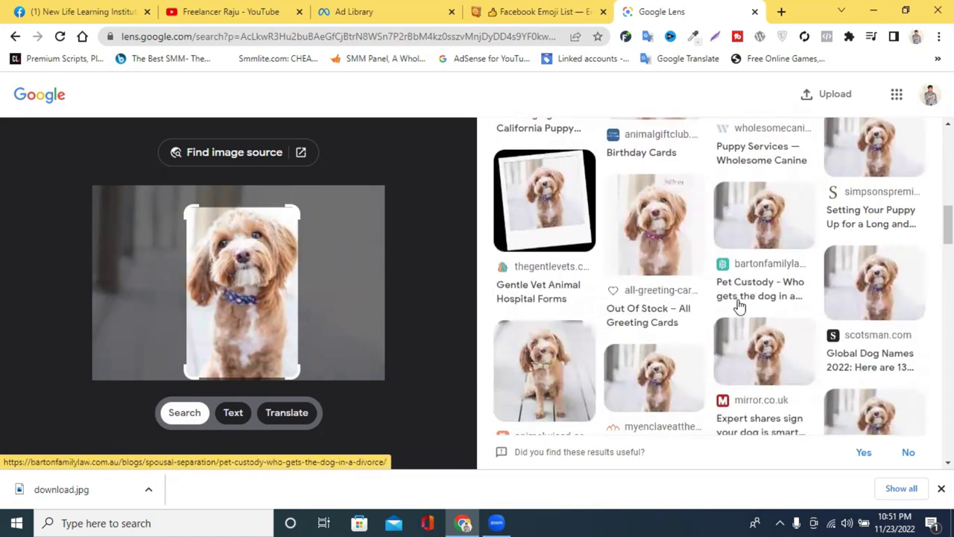
scroll(738, 271, "down", 6)
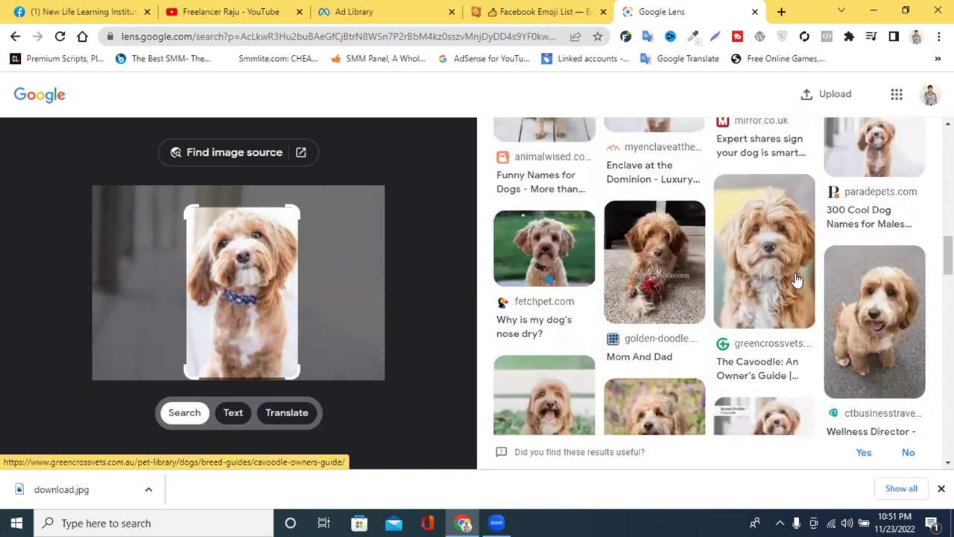
scroll(796, 277, "down", 3)
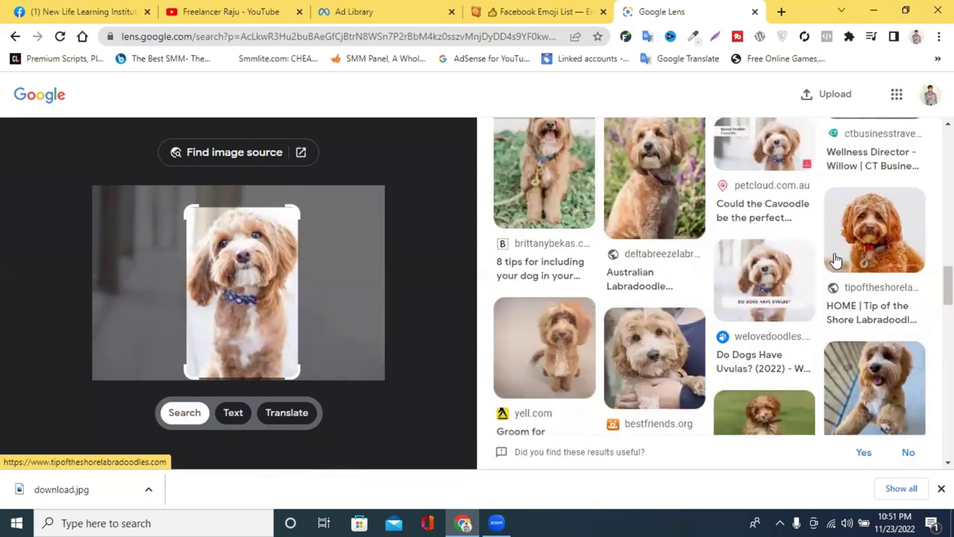
scroll(835, 258, "down", 2)
scroll(835, 258, "down", 2)
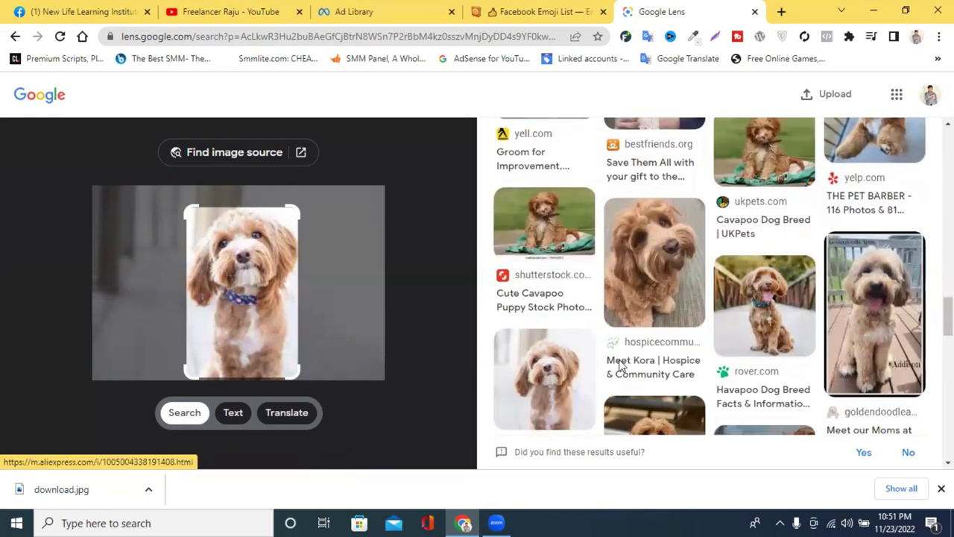
scroll(746, 294, "down", 6)
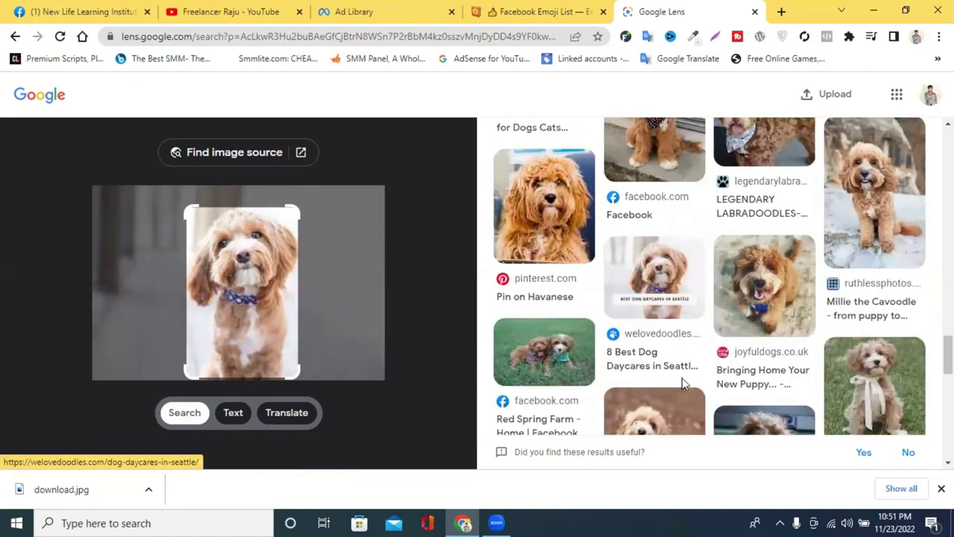
scroll(697, 371, "down", 2)
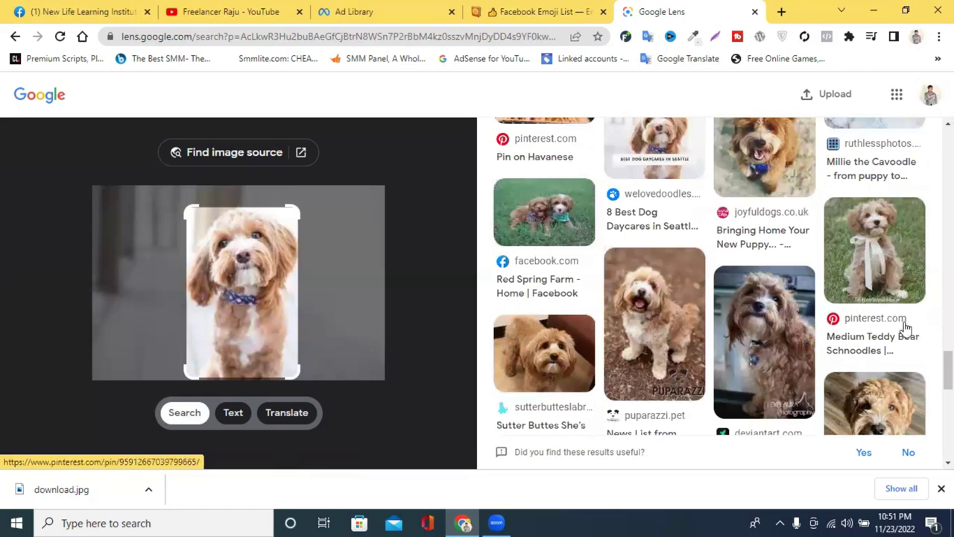
scroll(904, 328, "down", 3)
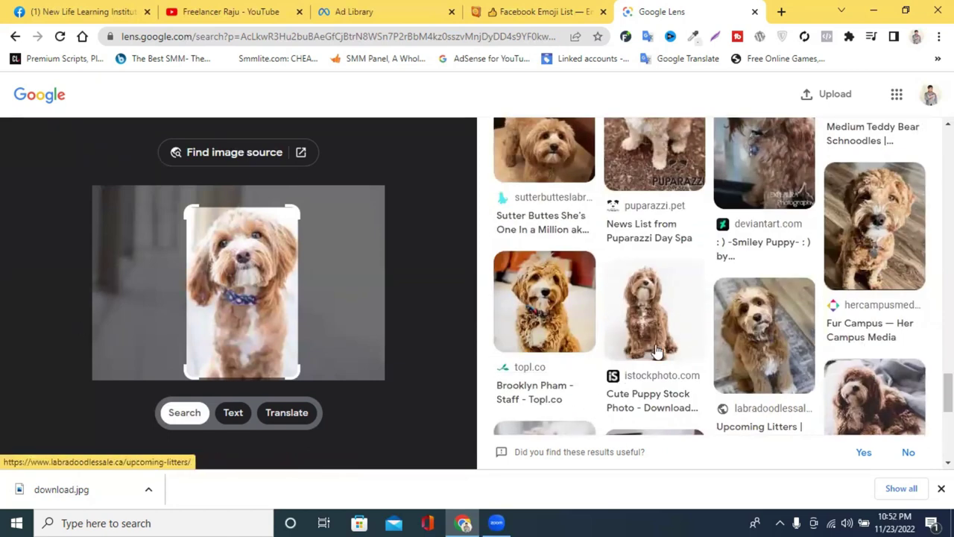
scroll(737, 269, "down", 4)
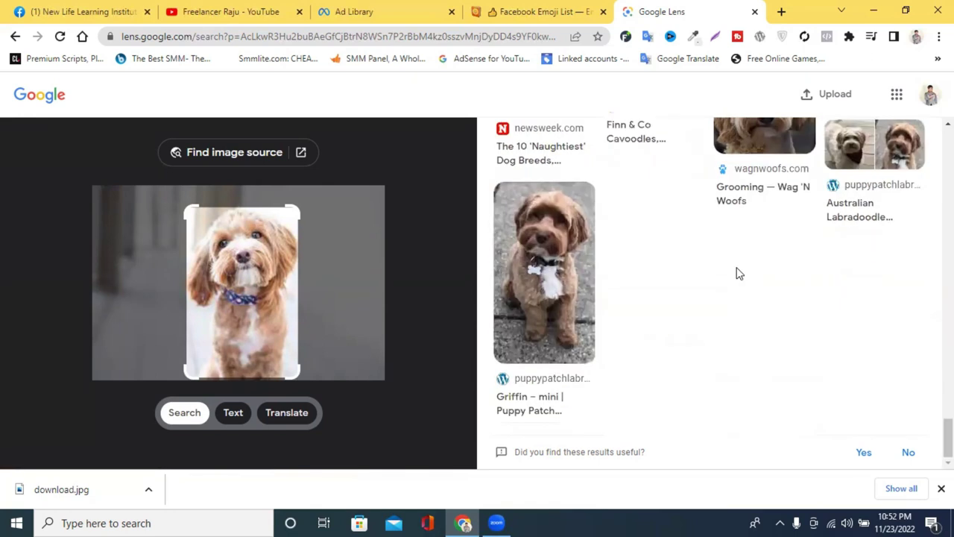
Recheck the visual matches back to the first results and open the nzherald.co.nz page behind the first cavoodle image.
scroll(736, 273, "up", 10)
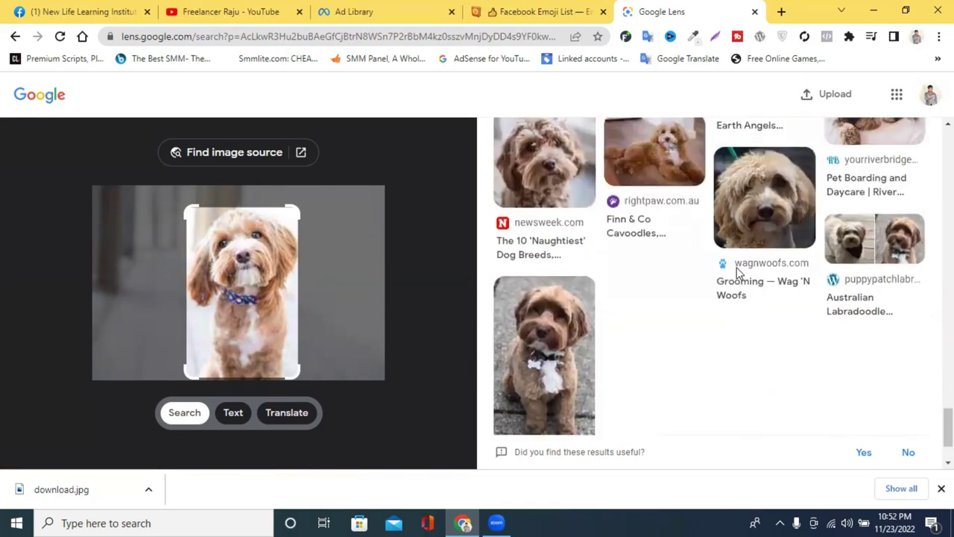
scroll(736, 273, "up", 10)
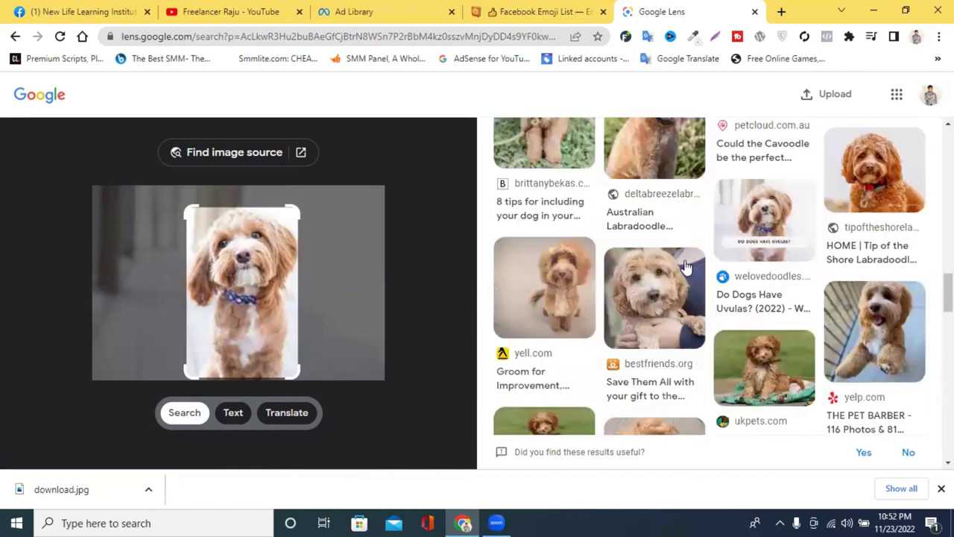
scroll(632, 328, "down", 1)
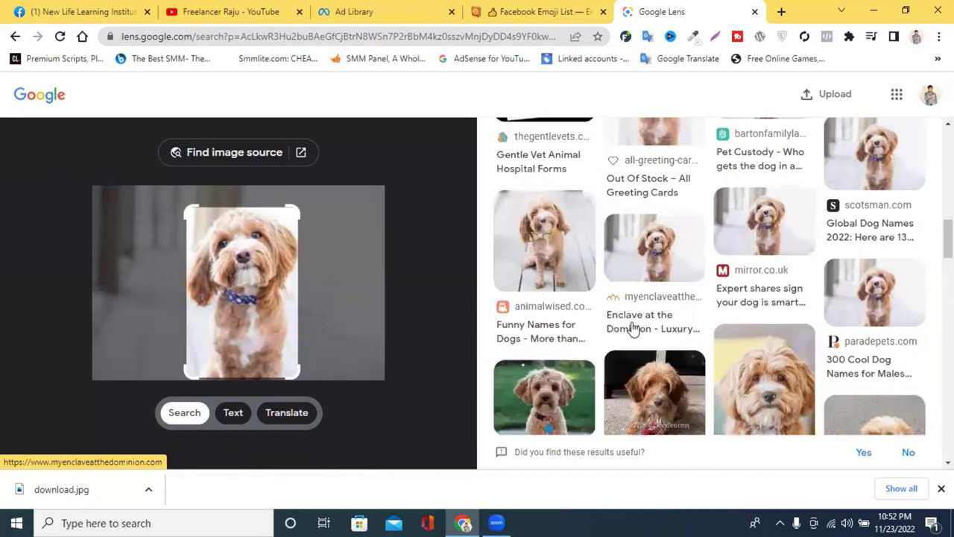
scroll(642, 339, "up", 3)
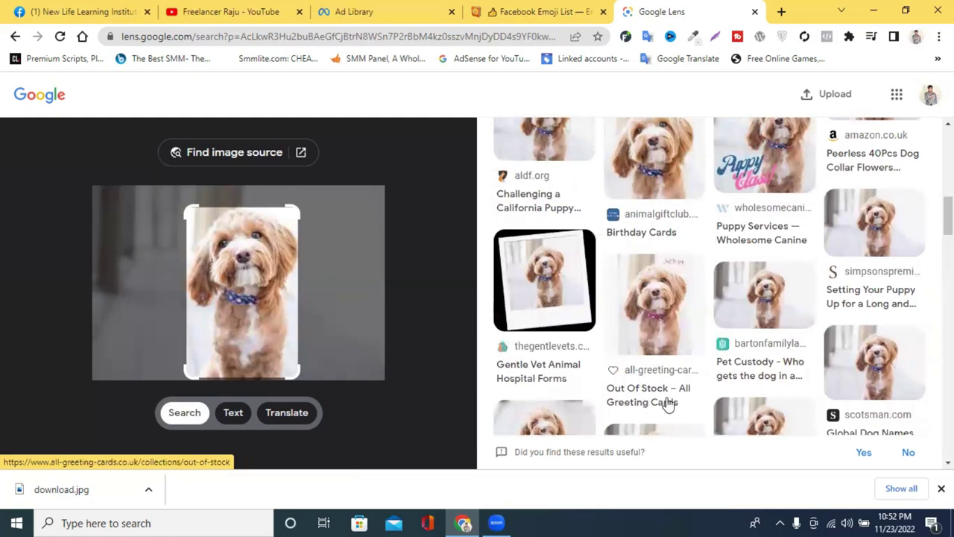
scroll(633, 399, "up", 3)
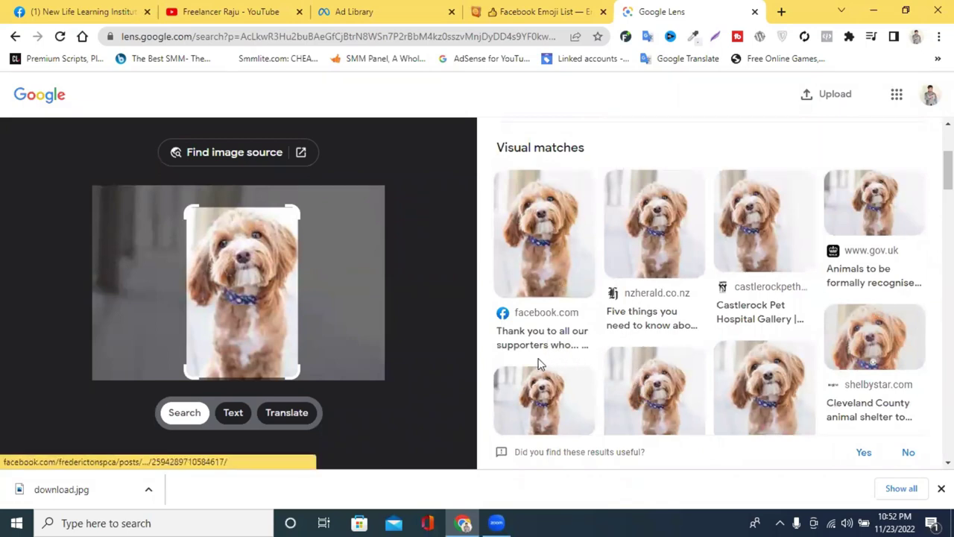
scroll(689, 326, "up", 2)
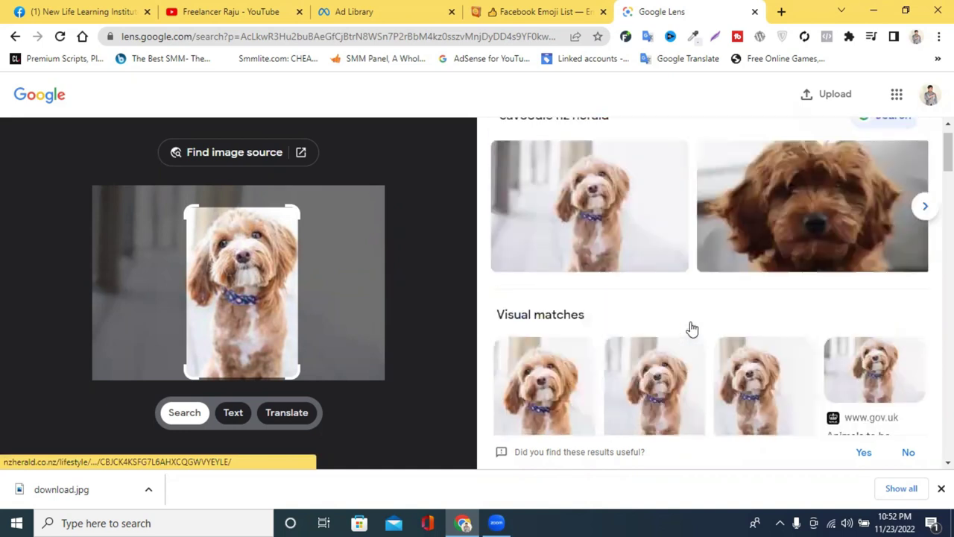
scroll(691, 329, "up", 1)
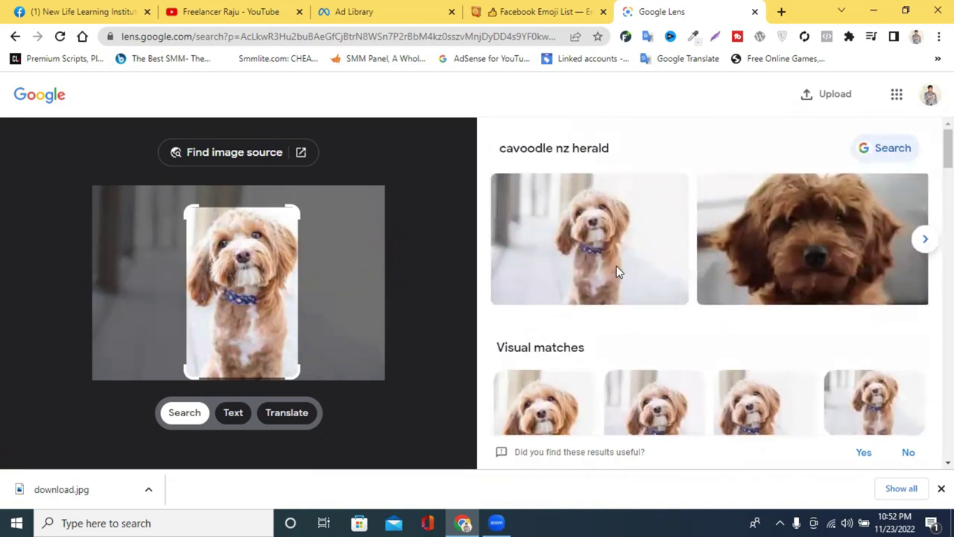
left_click(618, 273)
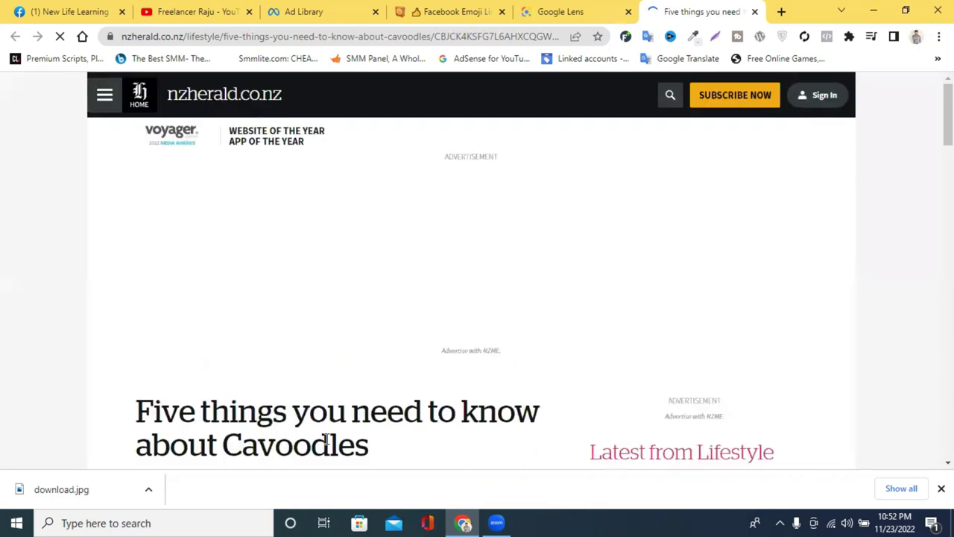
Examine the nzherald.co.nz cavoodle article's headline, dog photo and text, dismissing the Google account prompt.
scroll(395, 384, "down", 3)
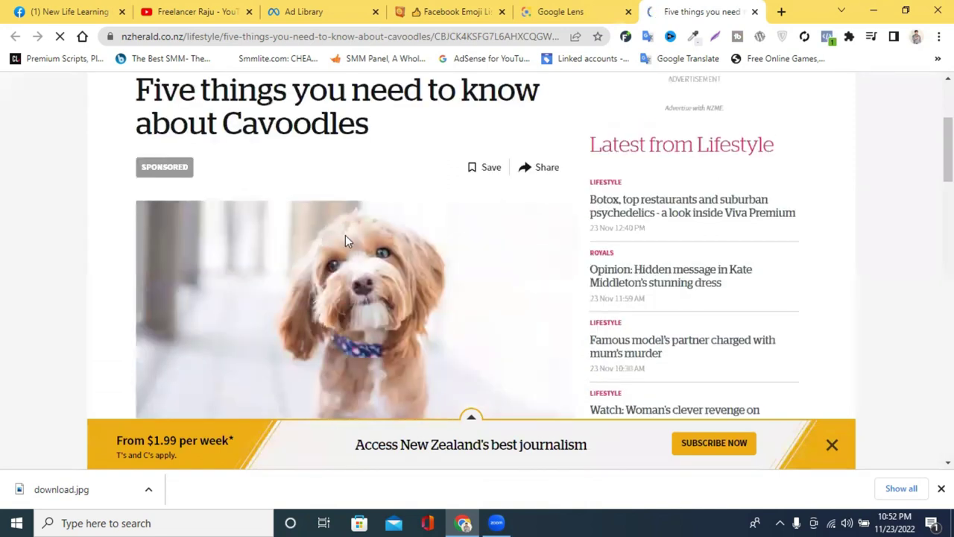
scroll(355, 362, "up", 1)
left_click_drag(364, 342, 222, 343)
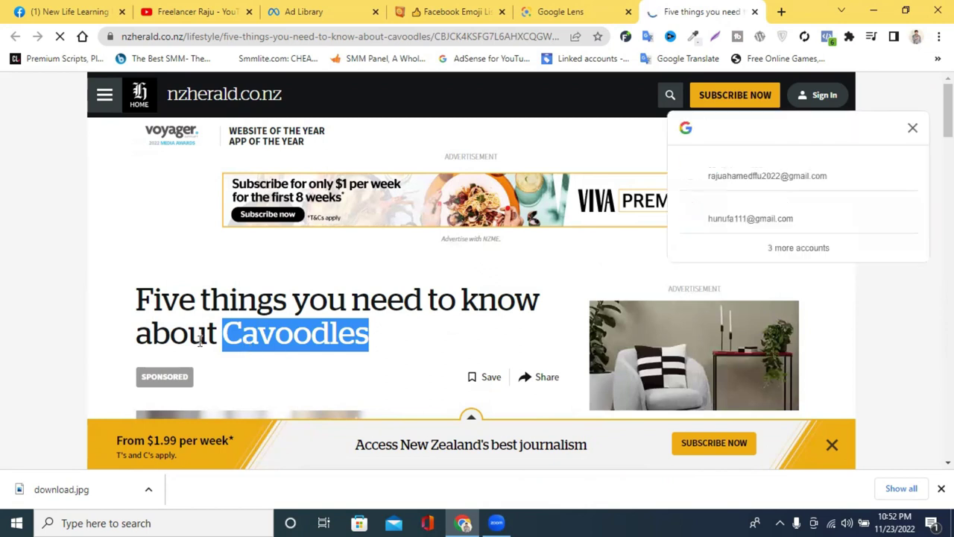
left_click(912, 129)
scroll(492, 268, "down", 7)
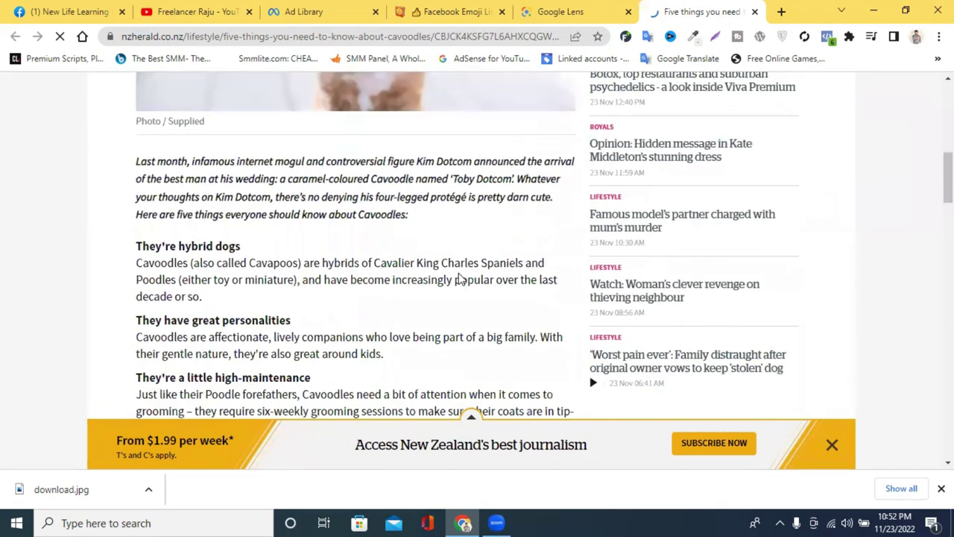
scroll(460, 278, "down", 1)
scroll(249, 219, "up", 7)
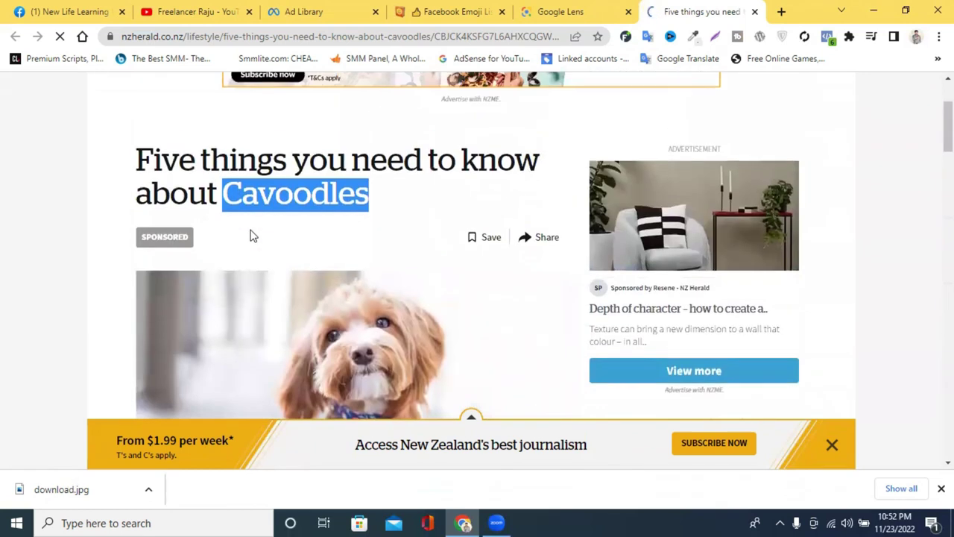
scroll(252, 227, "down", 5)
scroll(252, 228, "down", 10)
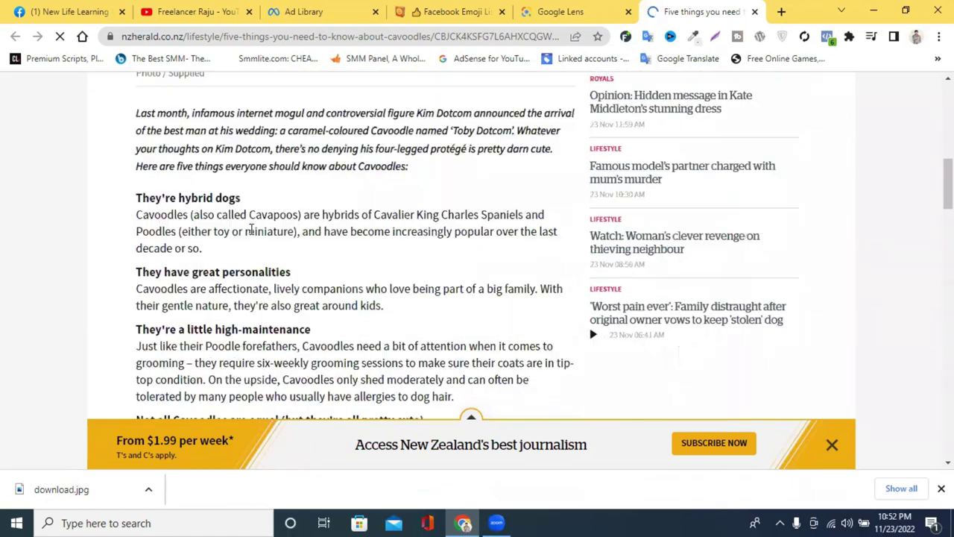
scroll(251, 235, "up", 3)
scroll(251, 235, "up", 15)
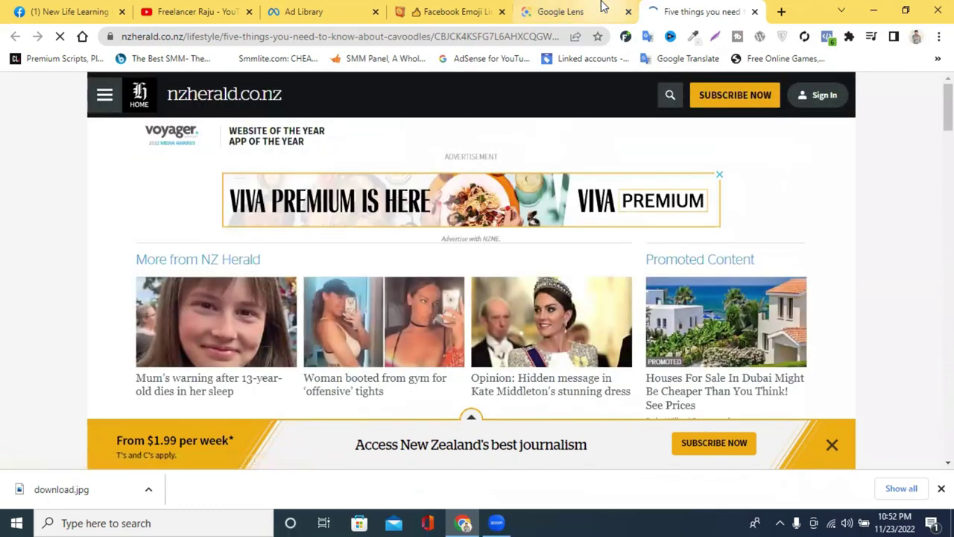
Close the Google Lens tab and select the "iPhone 14" search term in the Ad Library tab.
left_click(637, 10)
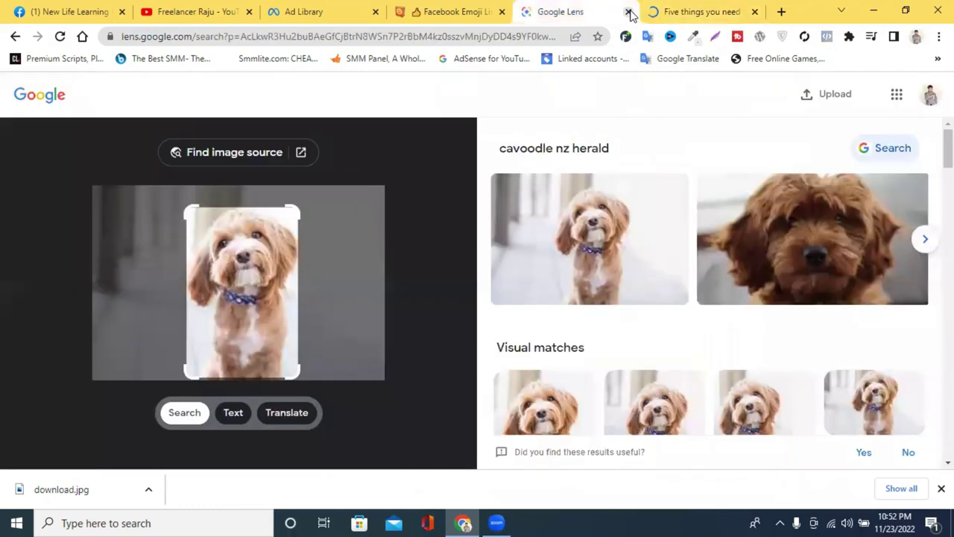
left_click(629, 13)
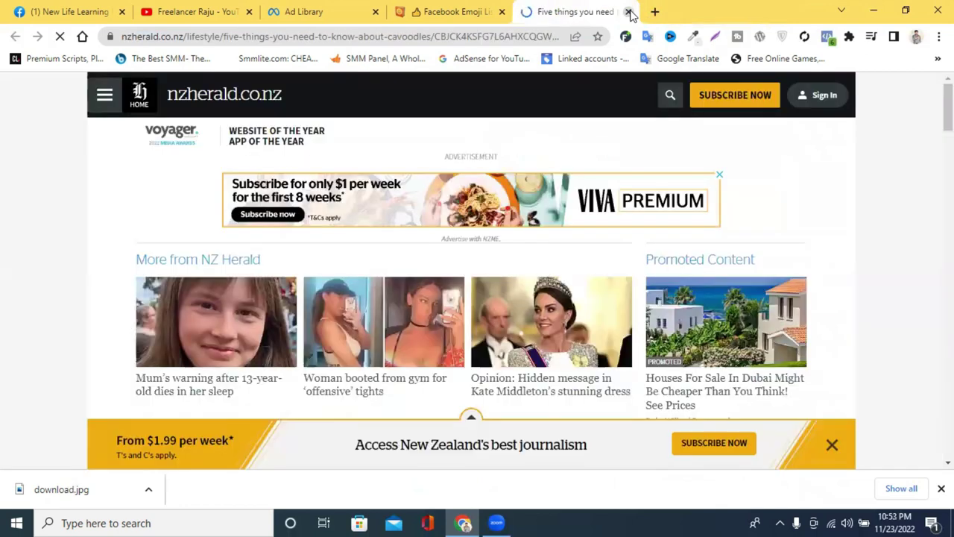
left_click(341, 8)
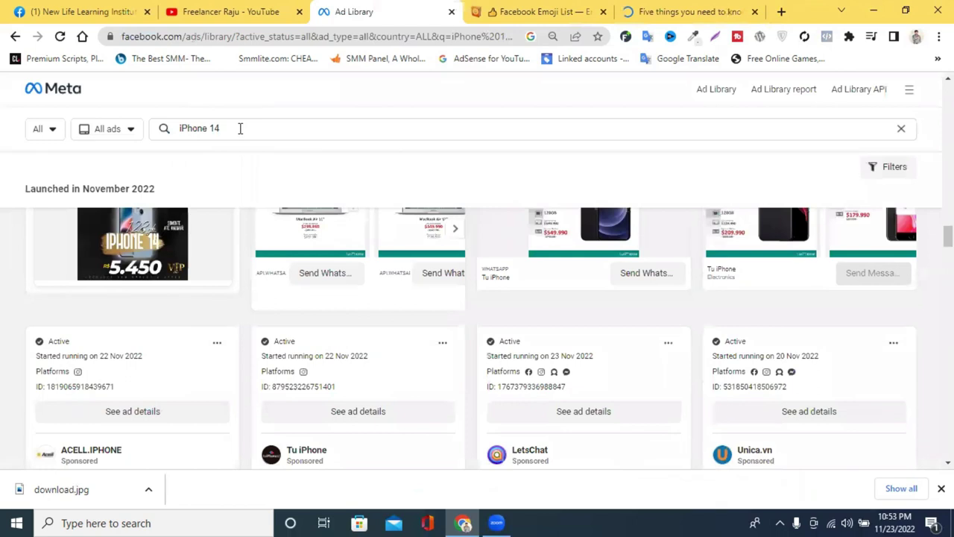
triple_click(240, 128)
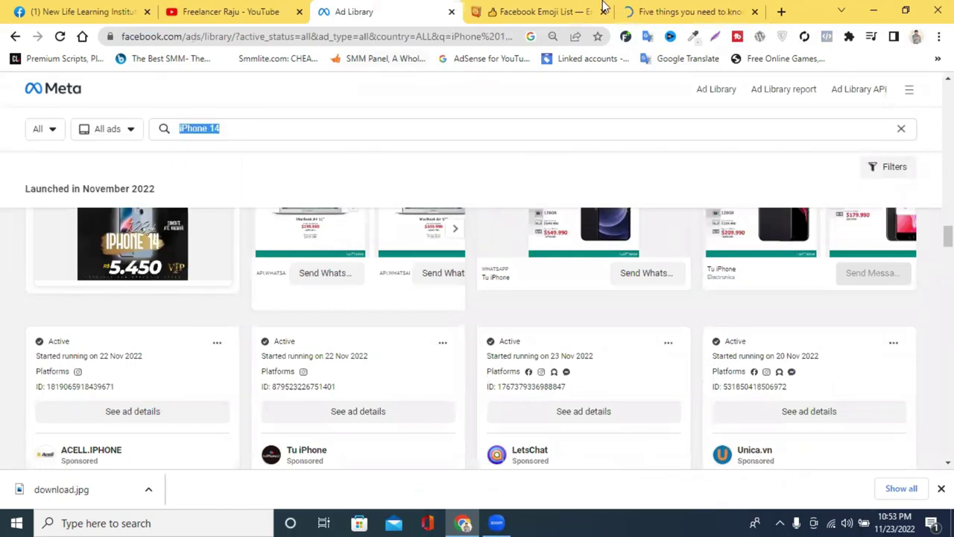
Open aliexpress.com through a new-tab Google search for "ali express", closing the nzherald.co.nz article tab.
left_click(781, 11)
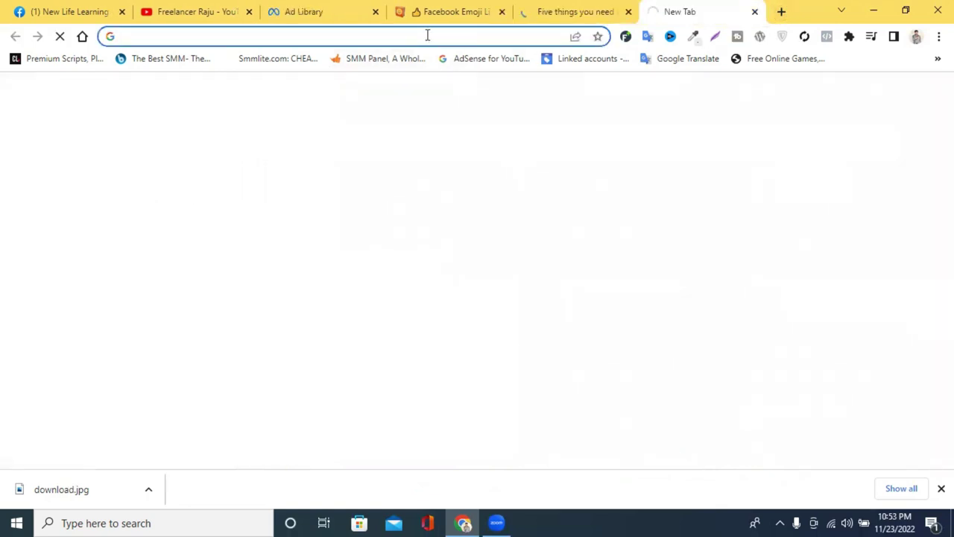
type("ali")
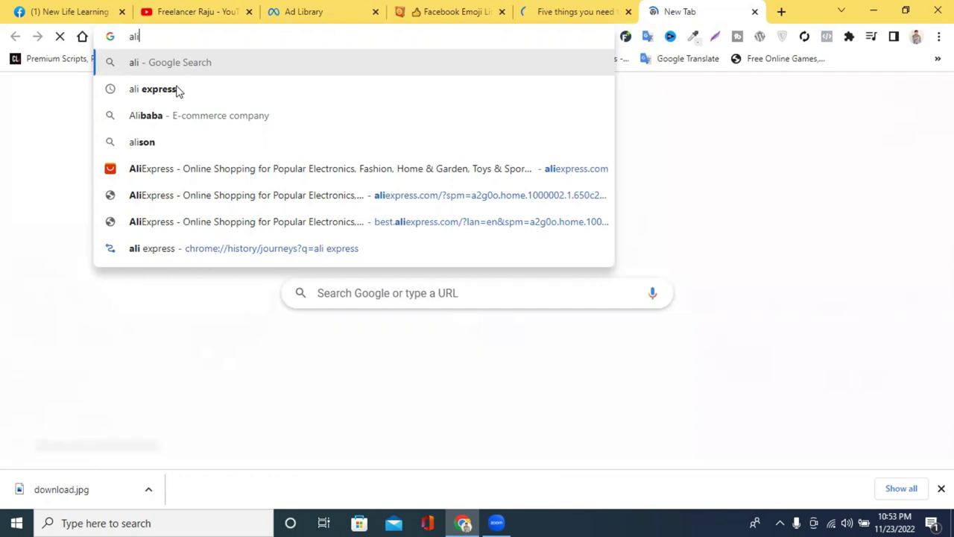
left_click(177, 90)
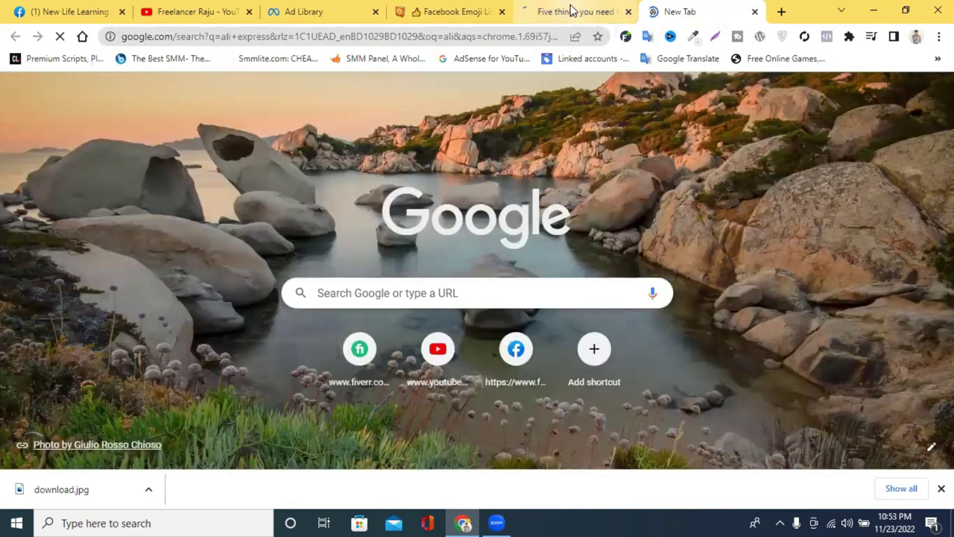
left_click(611, 13)
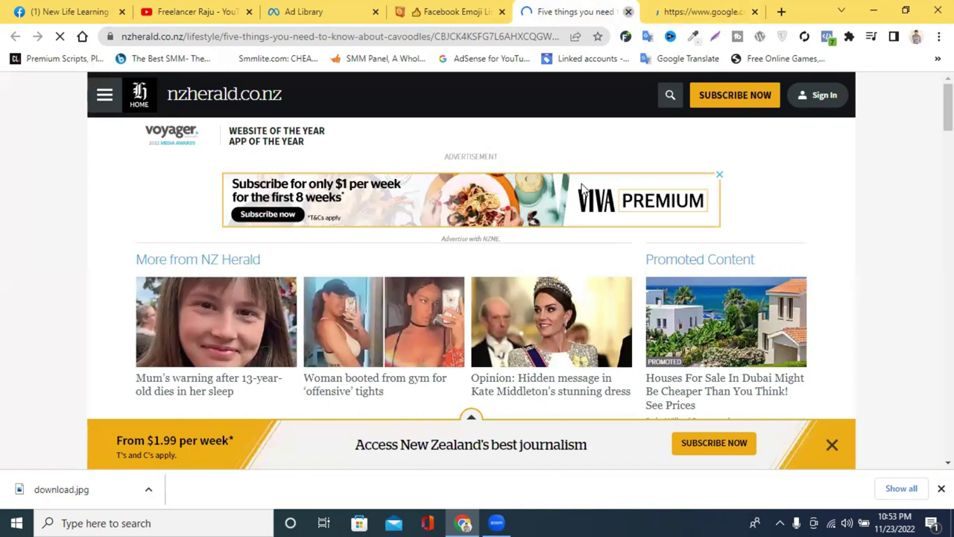
key("ctrl+w")
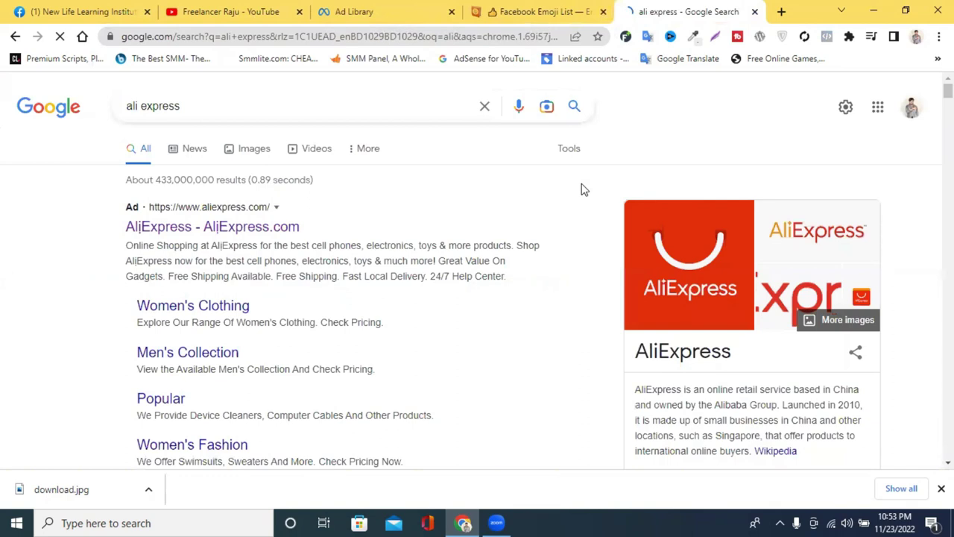
scroll(187, 301, "down", 4)
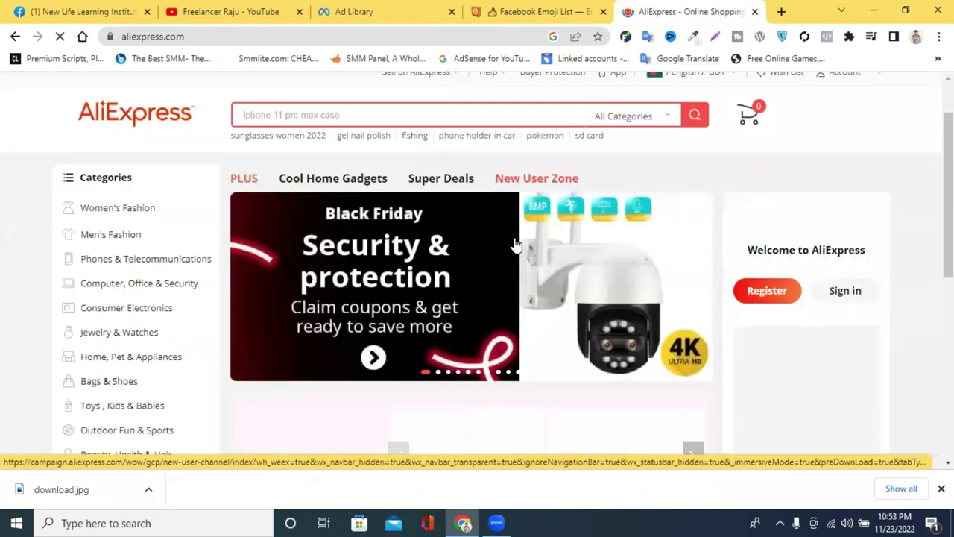
Look through the AliExpress home page's product categories and SuperDeals, and dismiss the sign-in prompt.
scroll(517, 245, "down", 3)
scroll(624, 246, "down", 2)
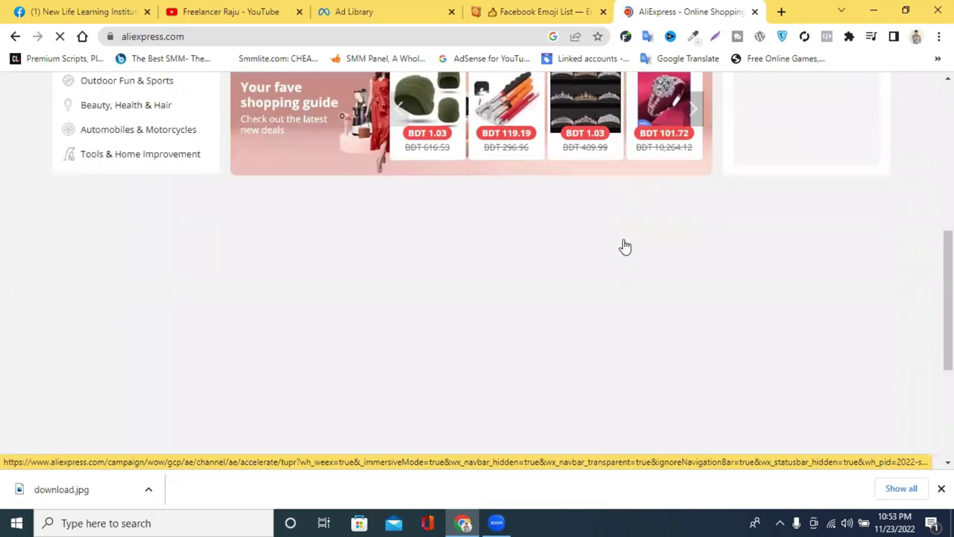
scroll(624, 246, "down", 1)
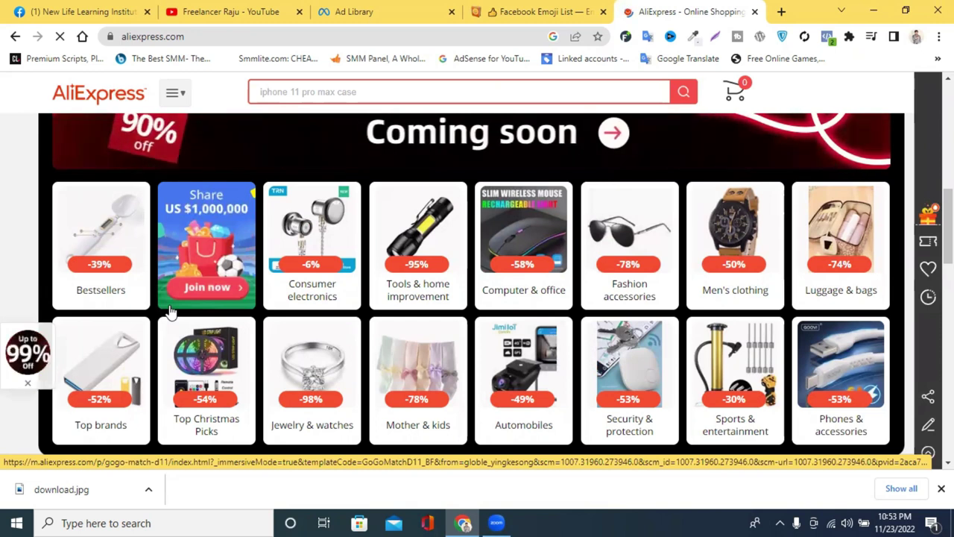
scroll(170, 312, "down", 2)
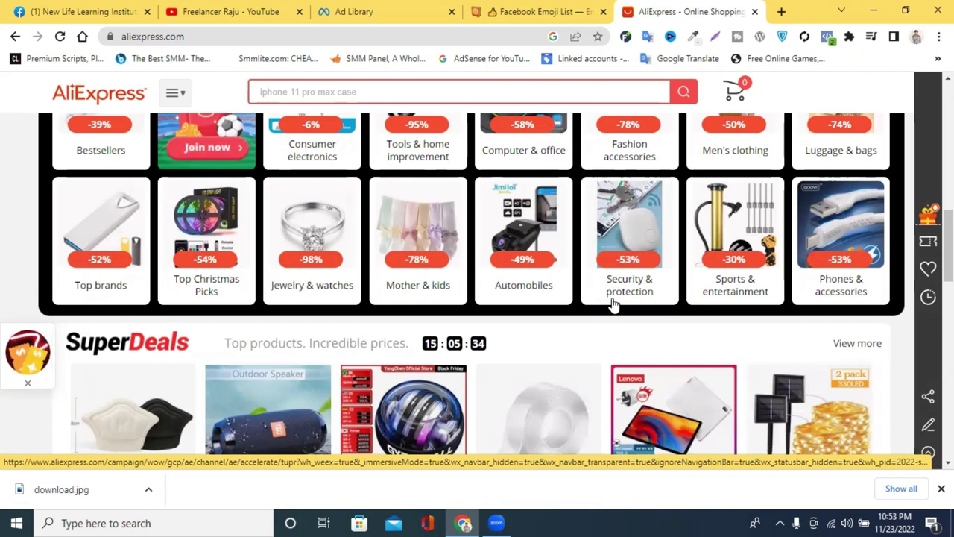
scroll(613, 303, "down", 3)
scroll(613, 304, "down", 4)
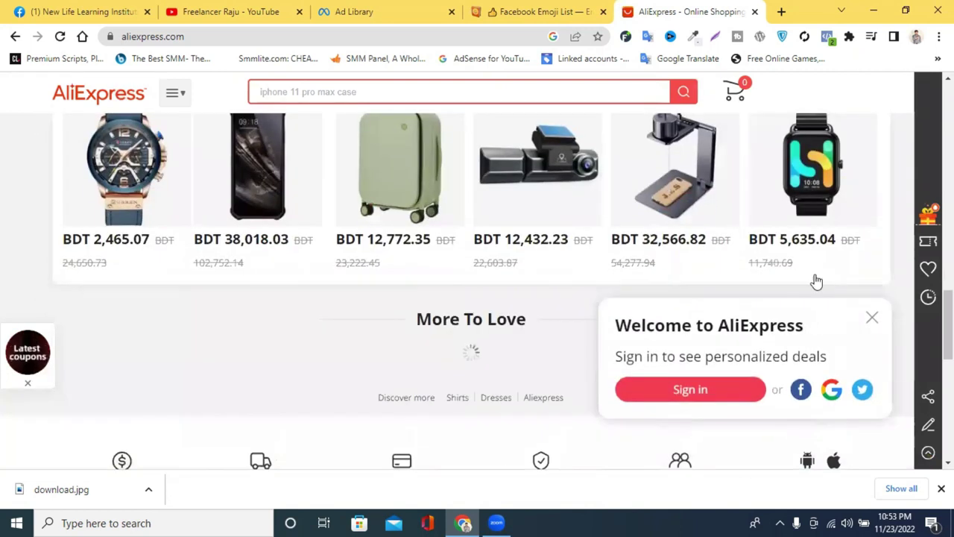
left_click(870, 317)
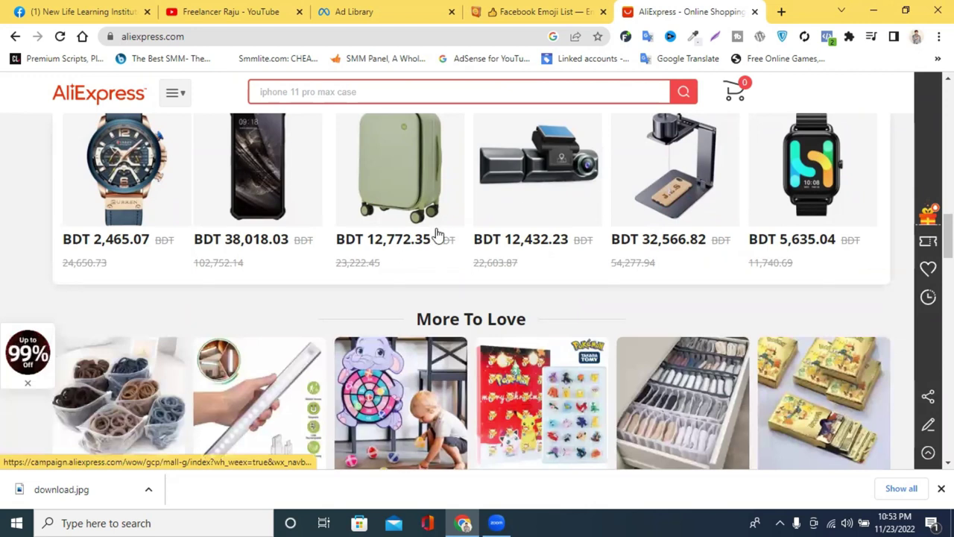
Browse the products under More To Love, checking their prices, numbers sold and ratings.
scroll(439, 235, "down", 3)
scroll(439, 235, "down", 3)
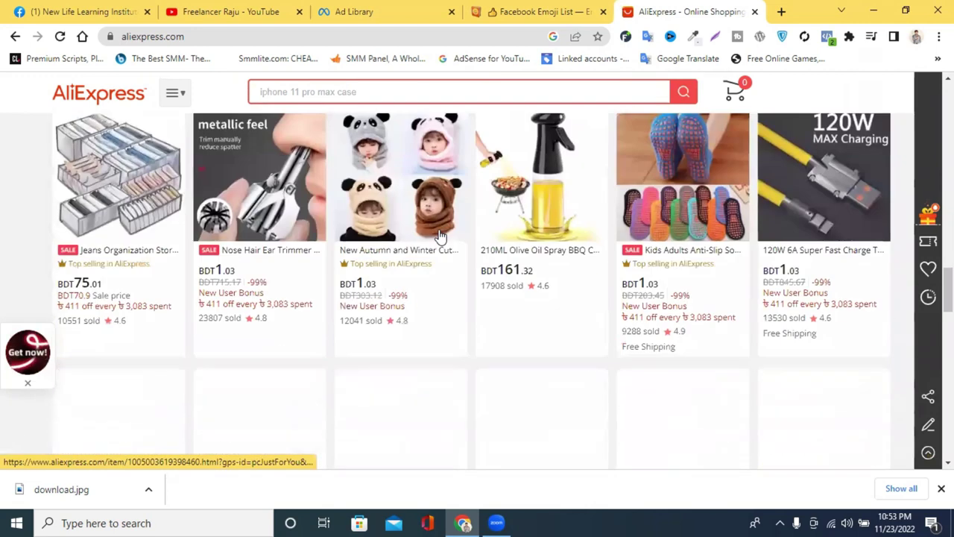
scroll(390, 356, "down", 3)
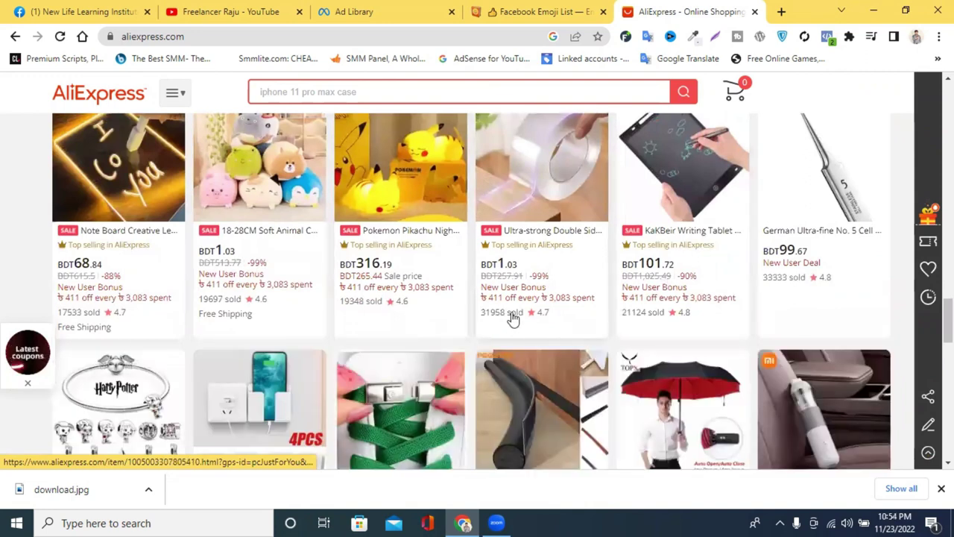
scroll(512, 319, "down", 2)
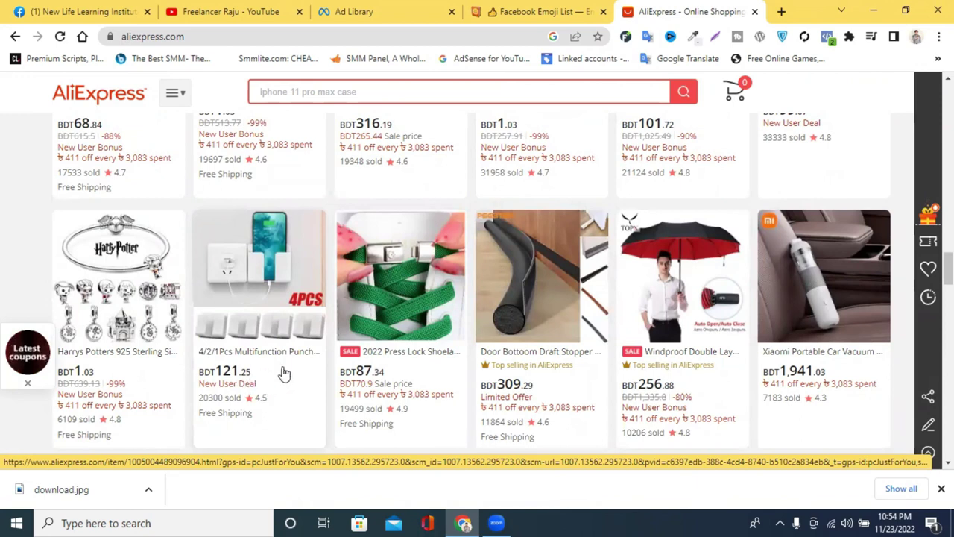
scroll(409, 349, "down", 7)
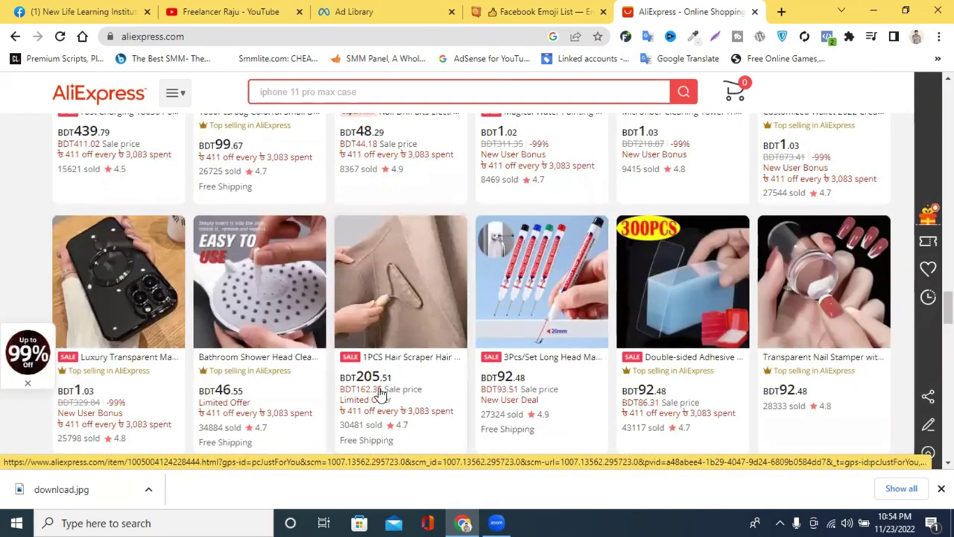
scroll(483, 382, "down", 7)
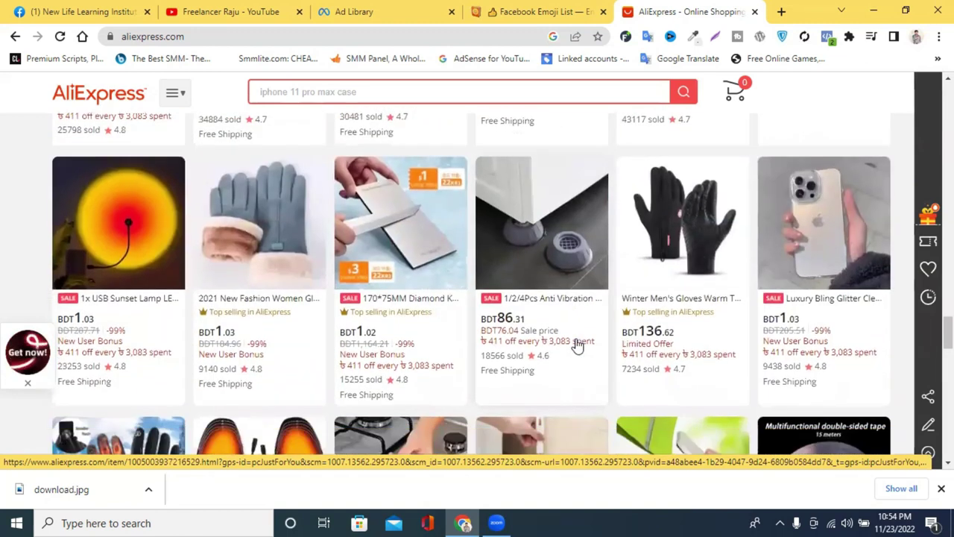
scroll(578, 345, "down", 4)
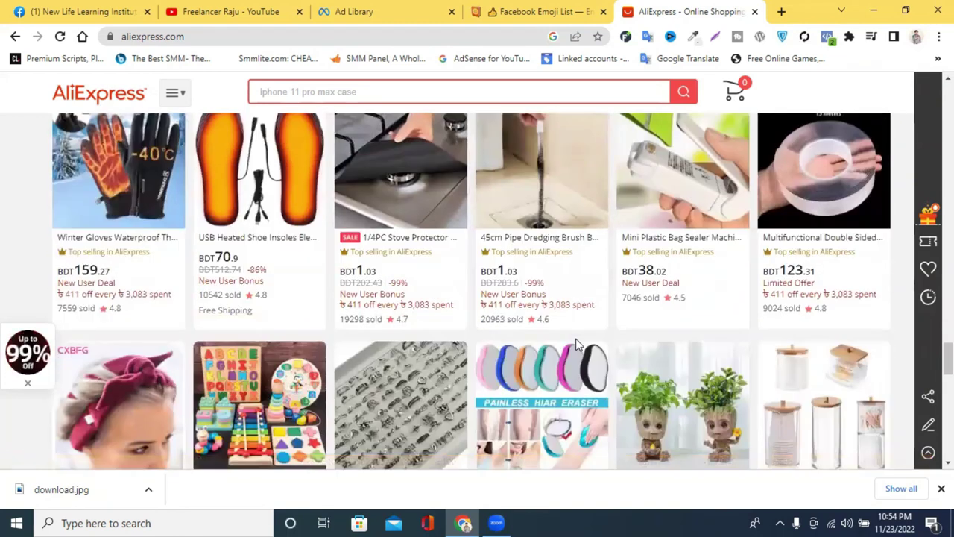
scroll(577, 345, "down", 3)
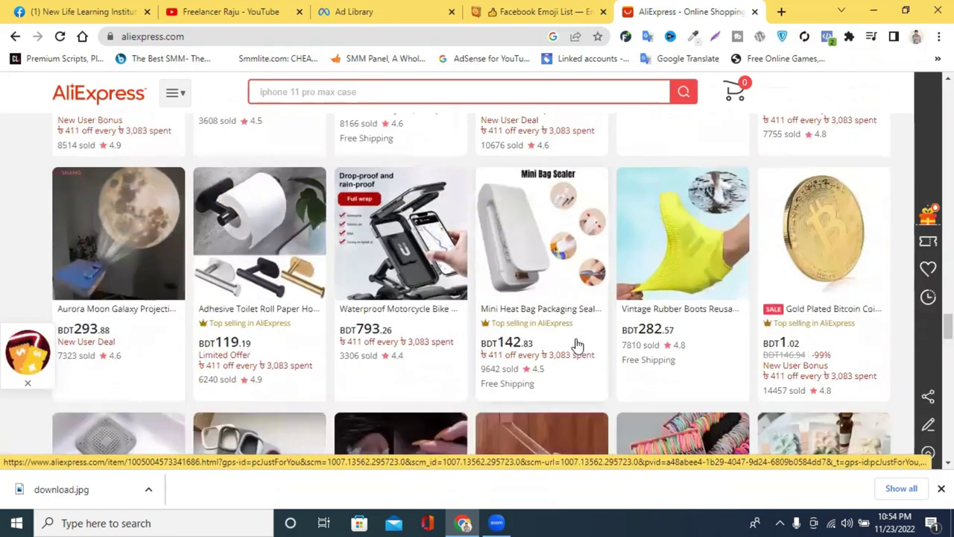
Open the waterproof motorcycle phone holder's product page and highlight the title text "Waterproof Motorcycle Bike Mobile Phone Holder Support".
left_click(375, 327)
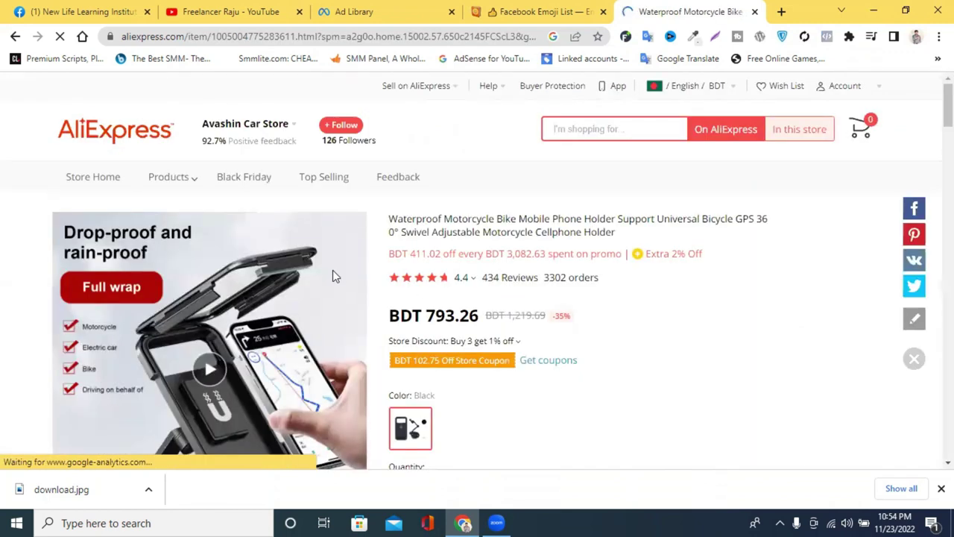
scroll(232, 298, "down", 1)
scroll(234, 296, "up", 1)
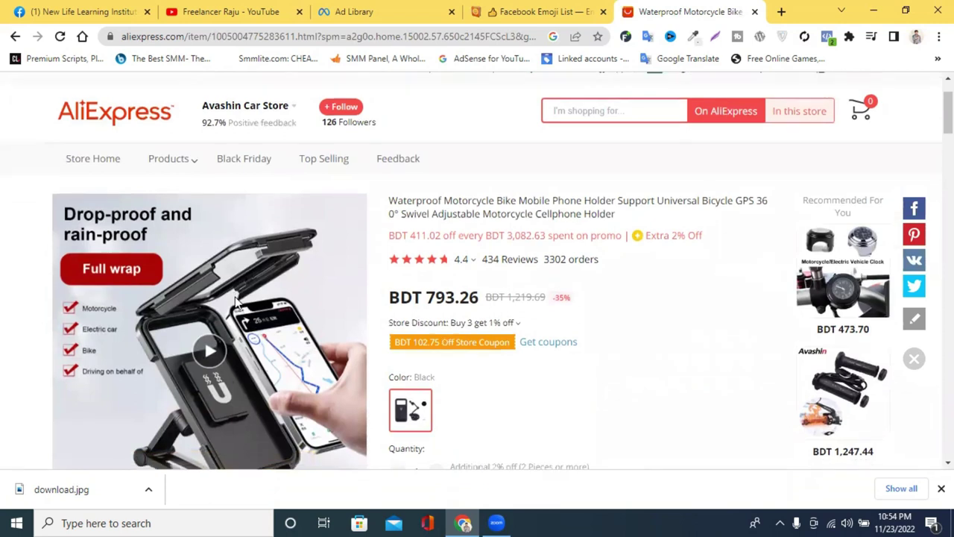
scroll(345, 299, "down", 2)
scroll(511, 315, "up", 2)
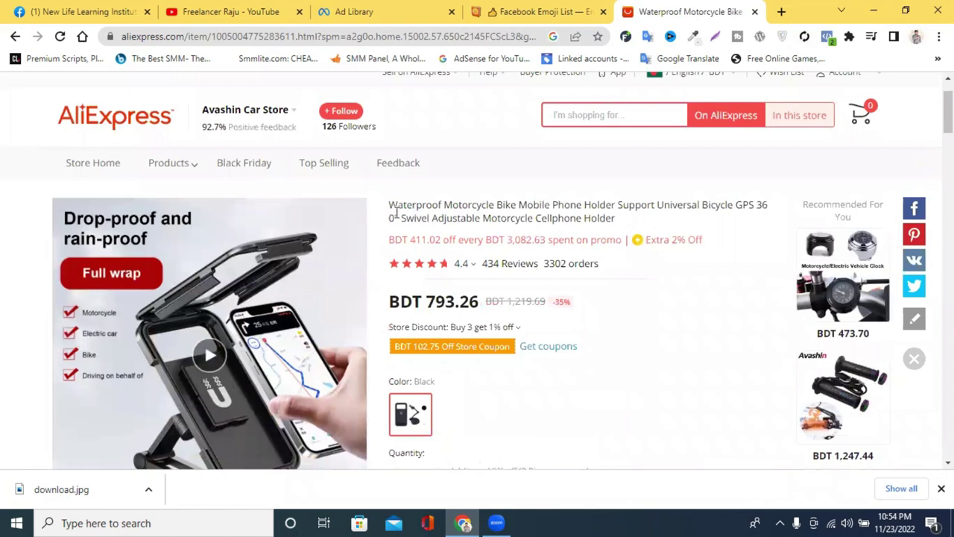
left_click_drag(390, 204, 658, 206)
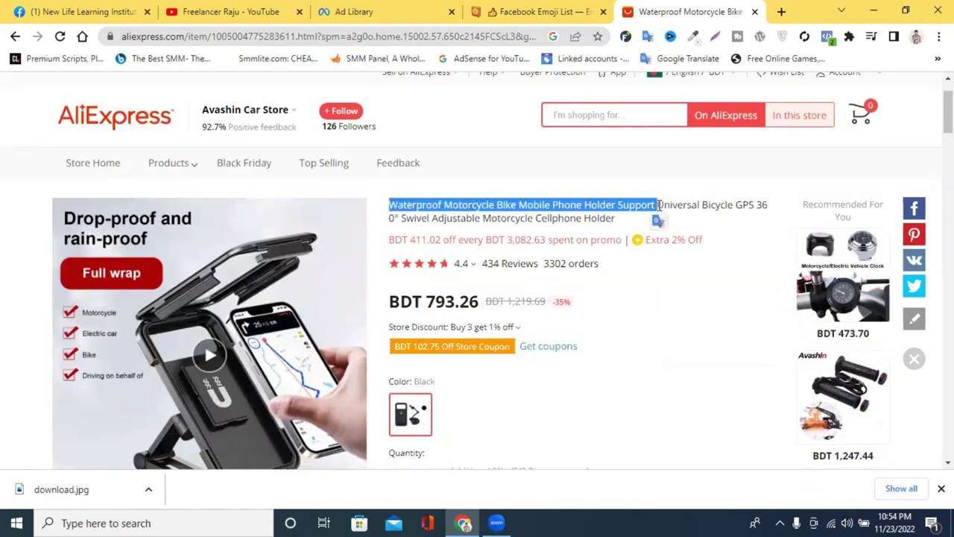
Change the AliExpress display currency to USD (US Dollar) and save the regional settings.
scroll(661, 229, "up", 1)
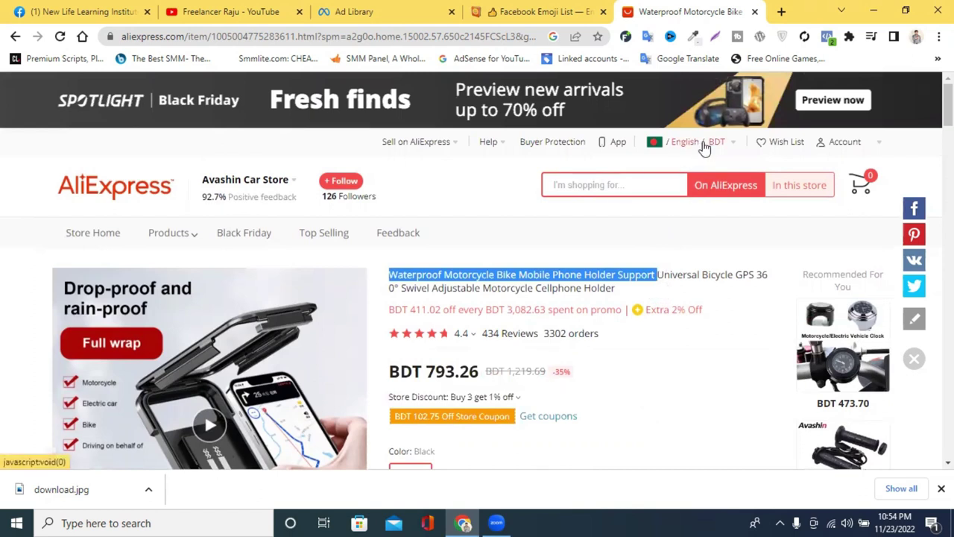
mouse_move(704, 147)
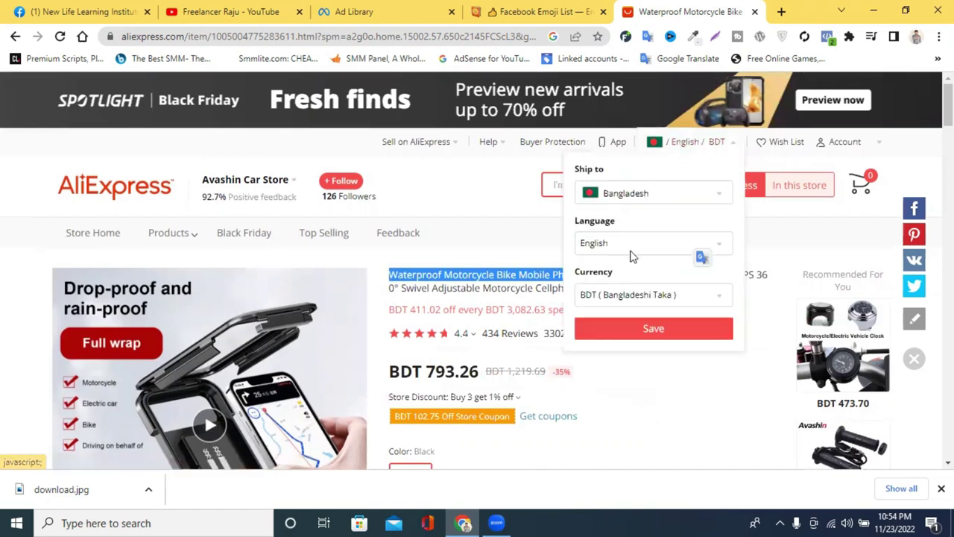
left_click(624, 245)
left_click(624, 246)
left_click(617, 298)
scroll(623, 364, "down", 5)
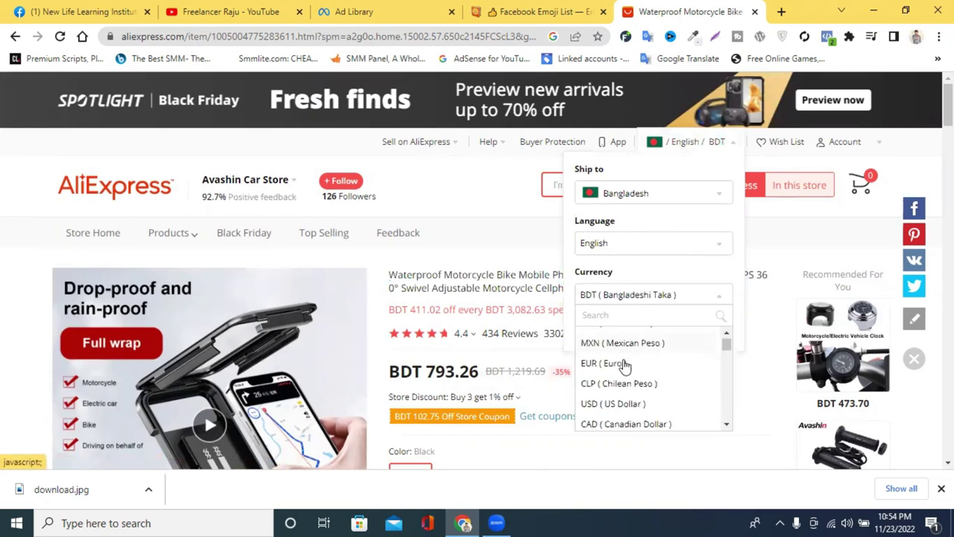
scroll(619, 362, "down", 3)
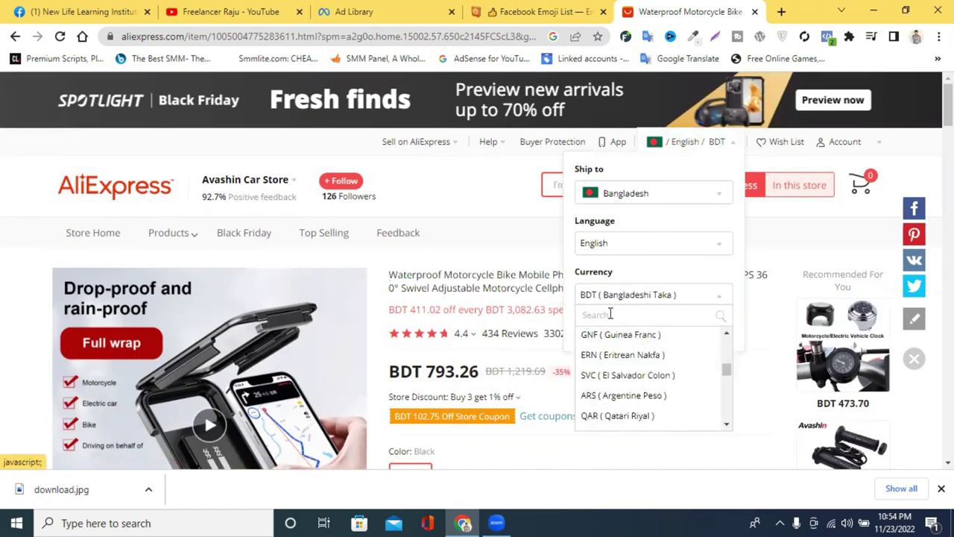
left_click(610, 314)
type("us")
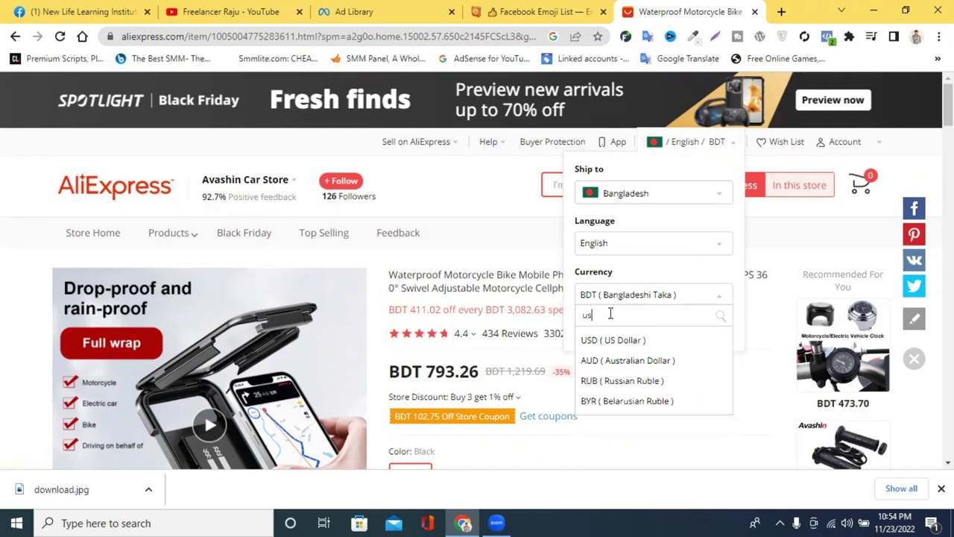
left_click(633, 345)
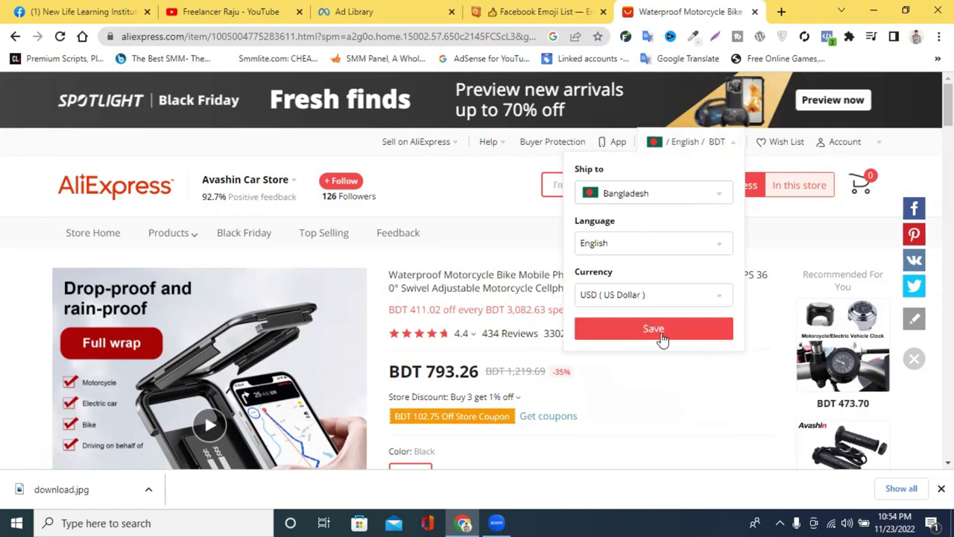
left_click(662, 331)
left_click(677, 202)
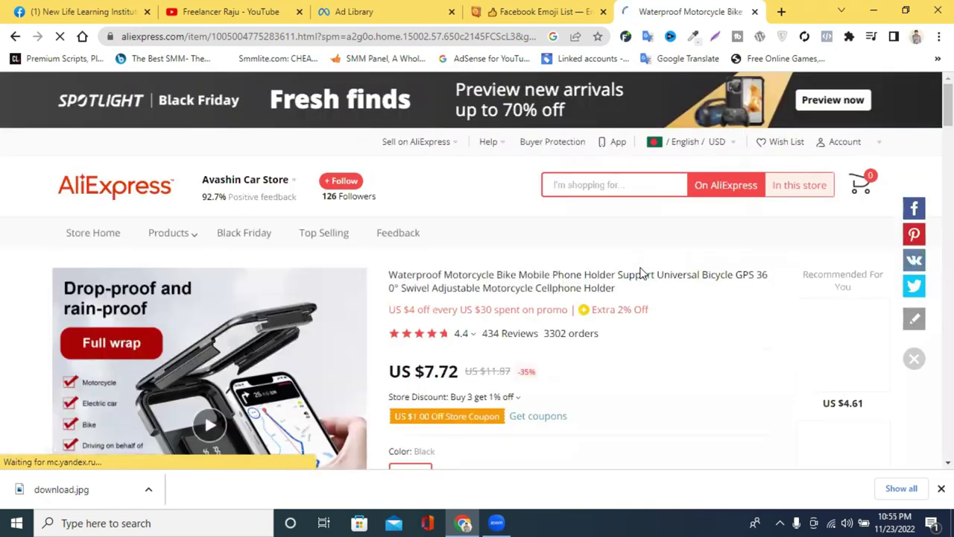
Copy the words "Mobile Phone Holder" from the product title.
triple_click(504, 276)
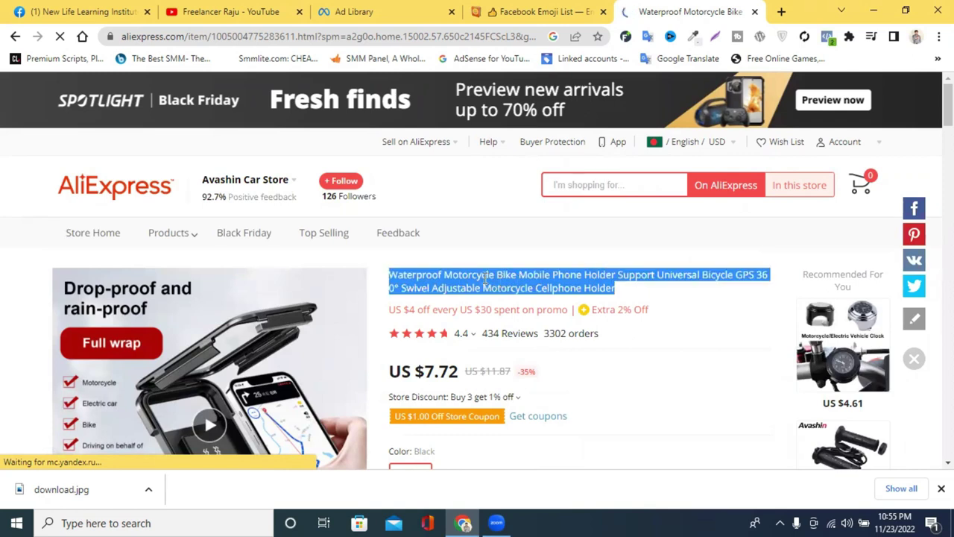
left_click(485, 277)
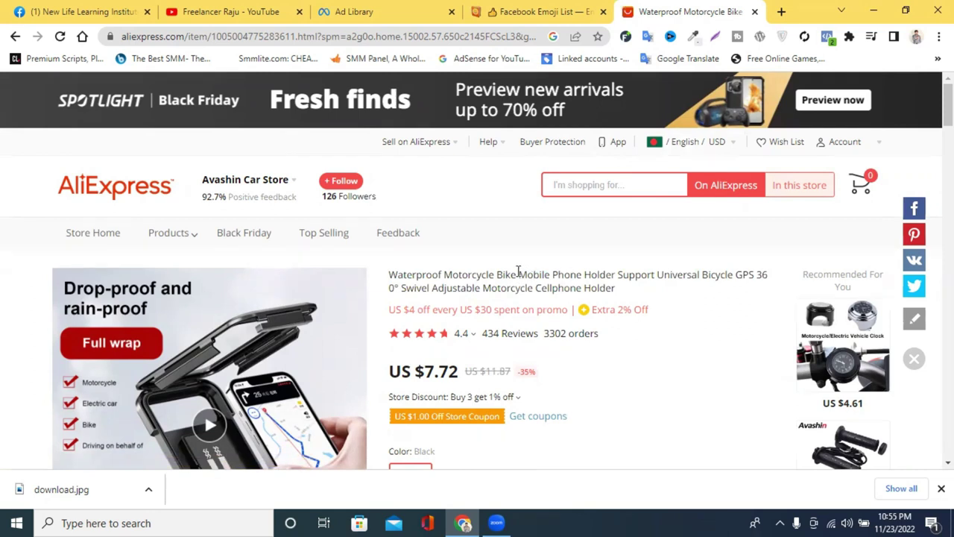
left_click_drag(519, 274, 616, 274)
right_click(630, 276)
left_click(689, 300)
right_click(577, 276)
left_click(624, 290)
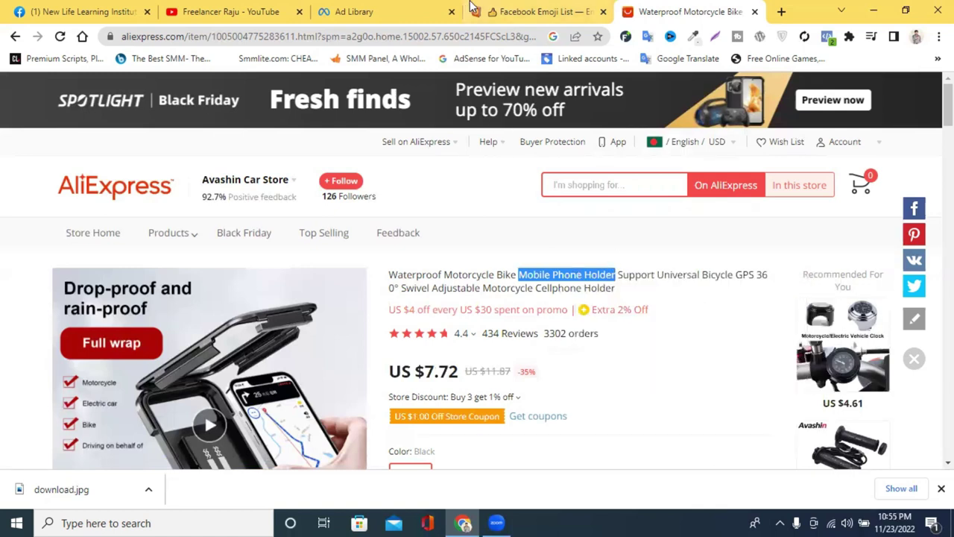
Look over the product description, then search the Meta Ad Library for "Mobile Phone Holder" in place of the iPhone 14 query.
scroll(287, 308, "down", 5)
scroll(286, 313, "down", 10)
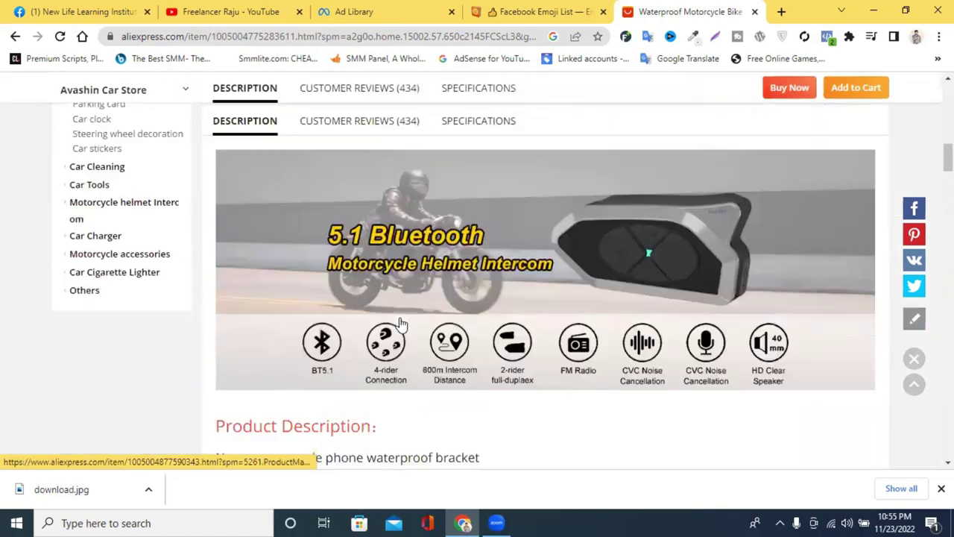
scroll(394, 324, "up", 8)
left_click(355, 11)
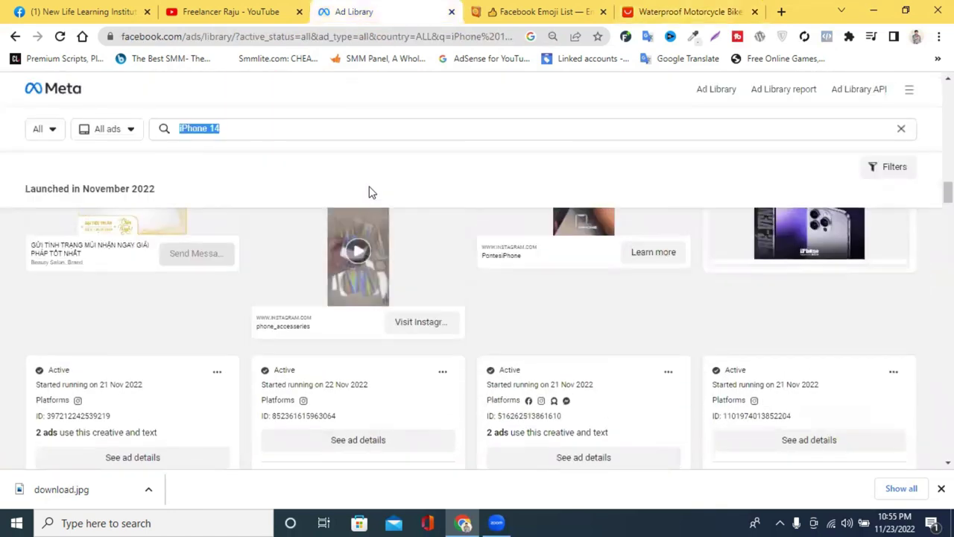
right_click(233, 128)
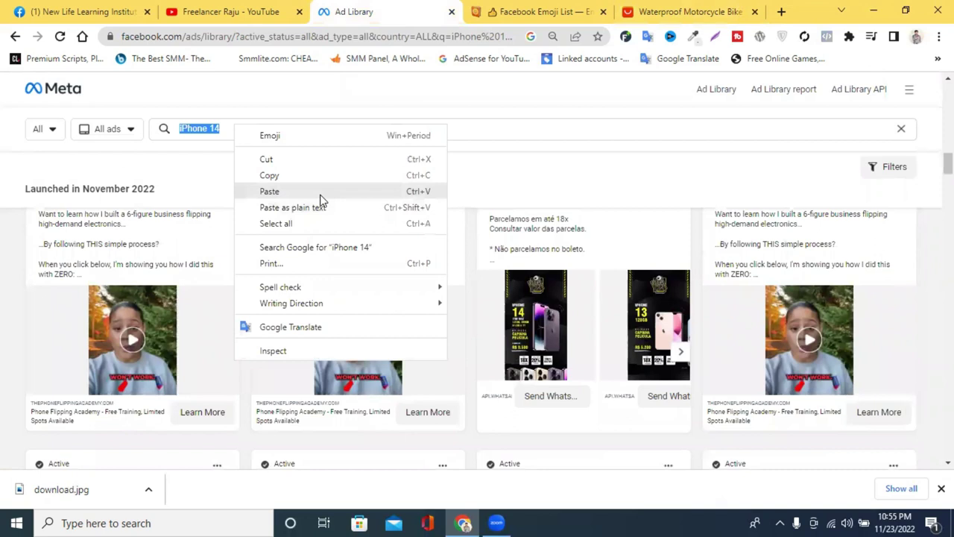
left_click(321, 192)
key("Return")
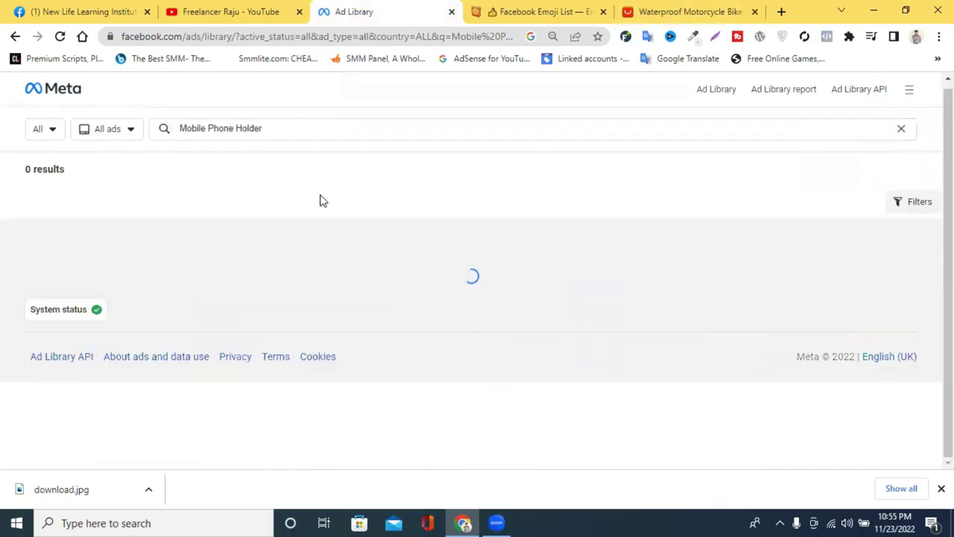
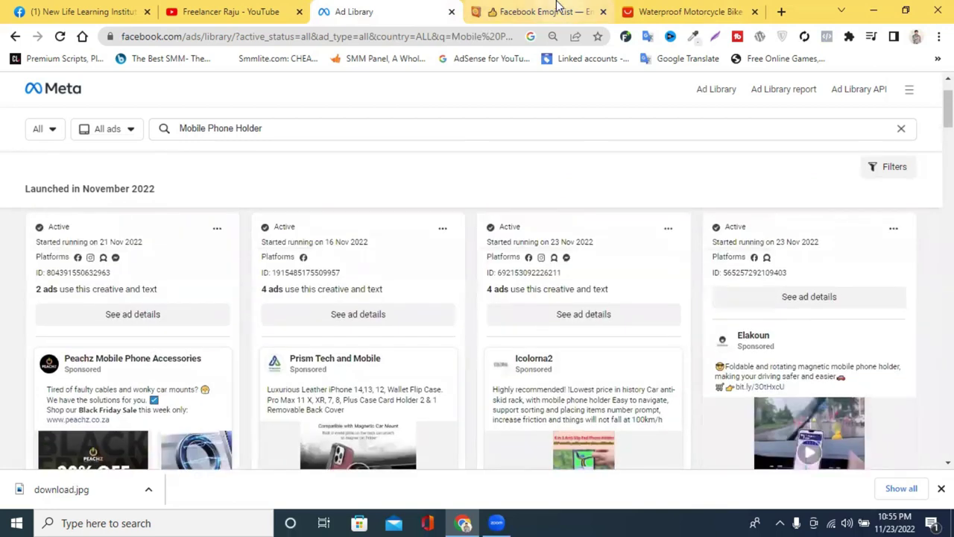
Return to the AliExpress product page and view the phone holder's title and price.
left_click(558, 11)
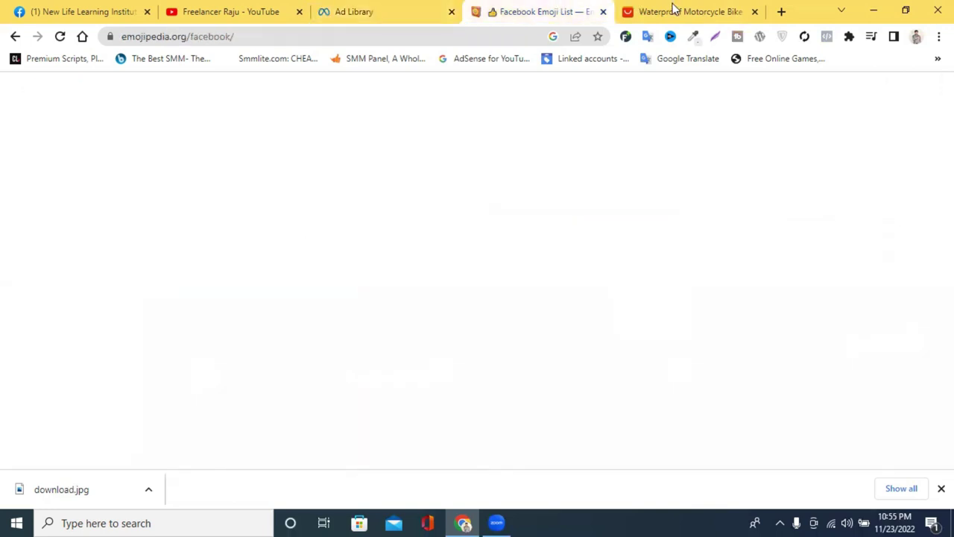
key("ctrl+Tab")
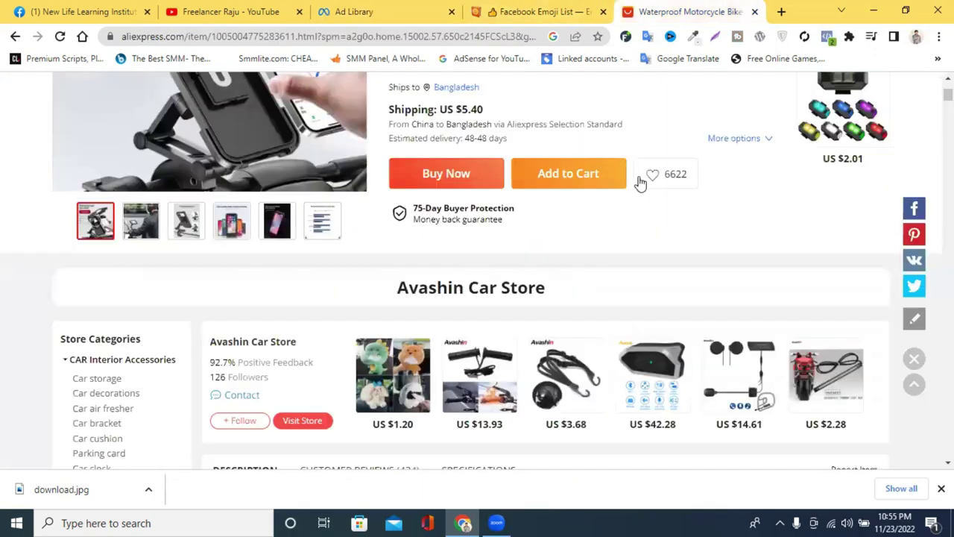
scroll(619, 195, "up", 5)
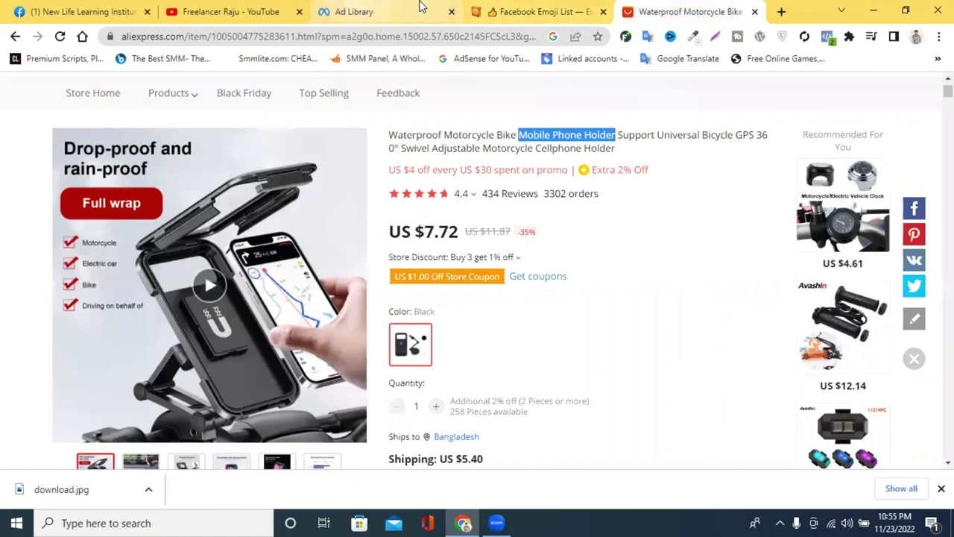
Browse the Ad Library results for Mobile Phone Holder, examining the number of ads, their copy, emojis, images and videos.
left_click(357, 7)
scroll(361, 317, "down", 3)
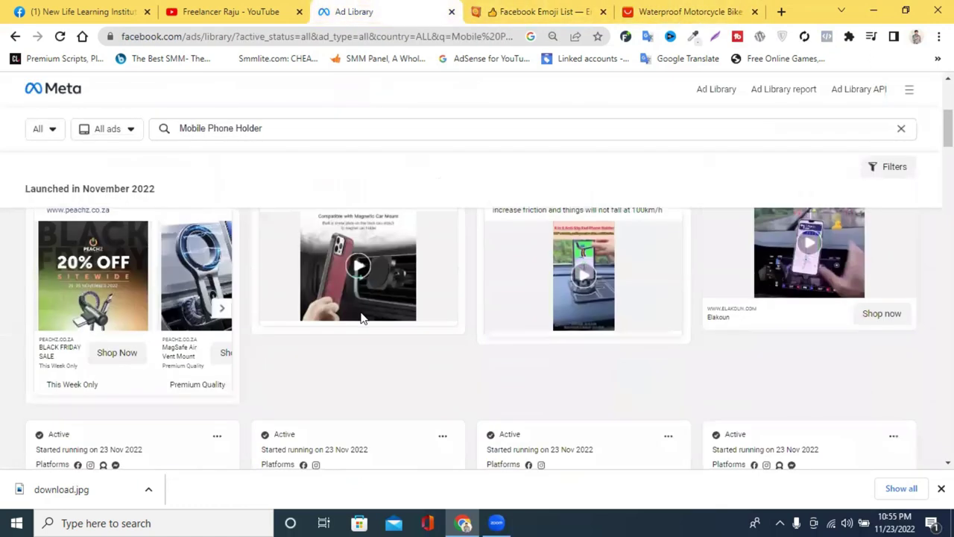
scroll(362, 316, "up", 1)
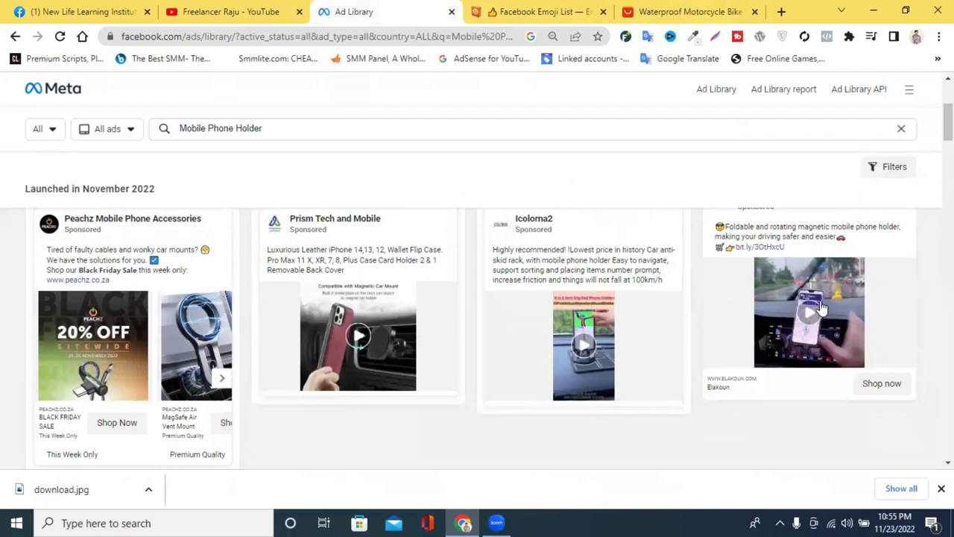
scroll(805, 314, "up", 3)
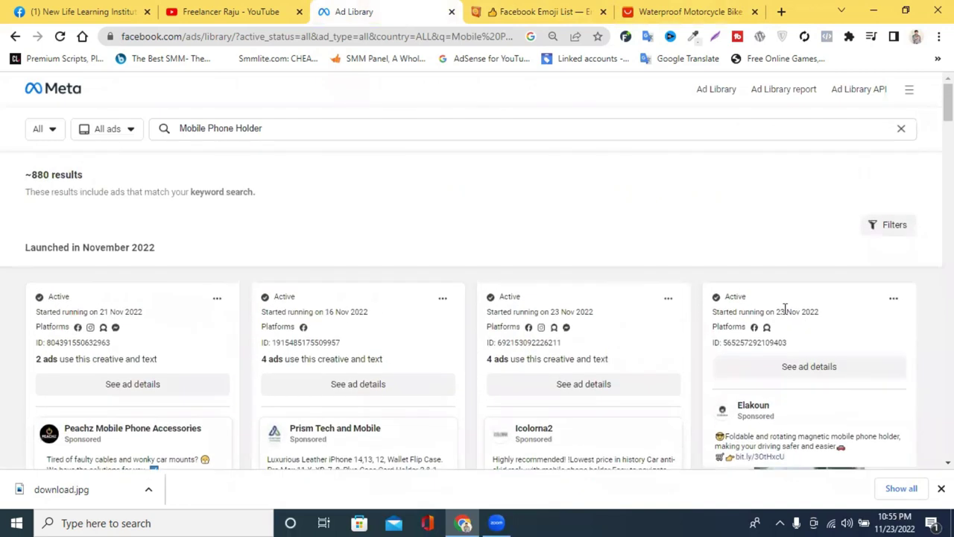
scroll(783, 309, "down", 3)
scroll(358, 320, "up", 3)
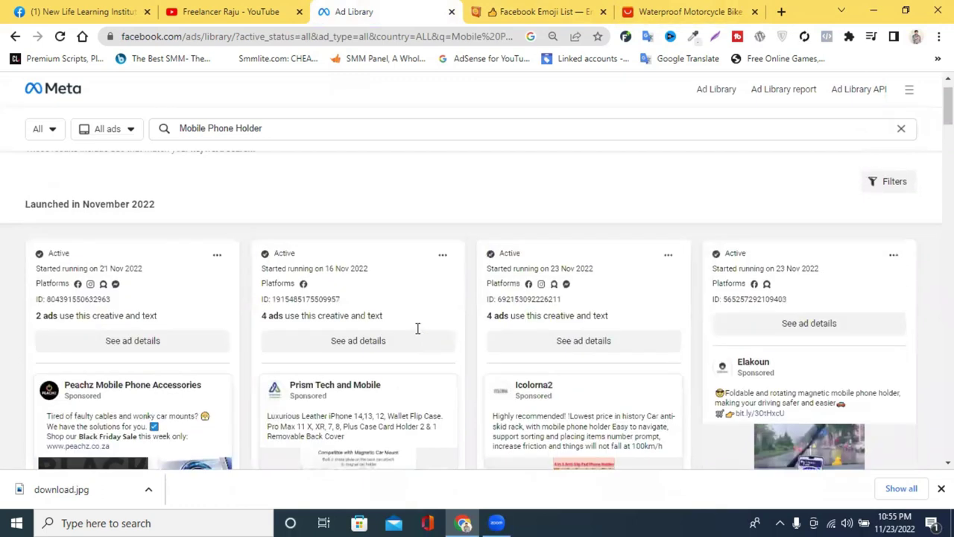
left_click_drag(50, 175, 30, 174)
scroll(413, 226, "down", 5)
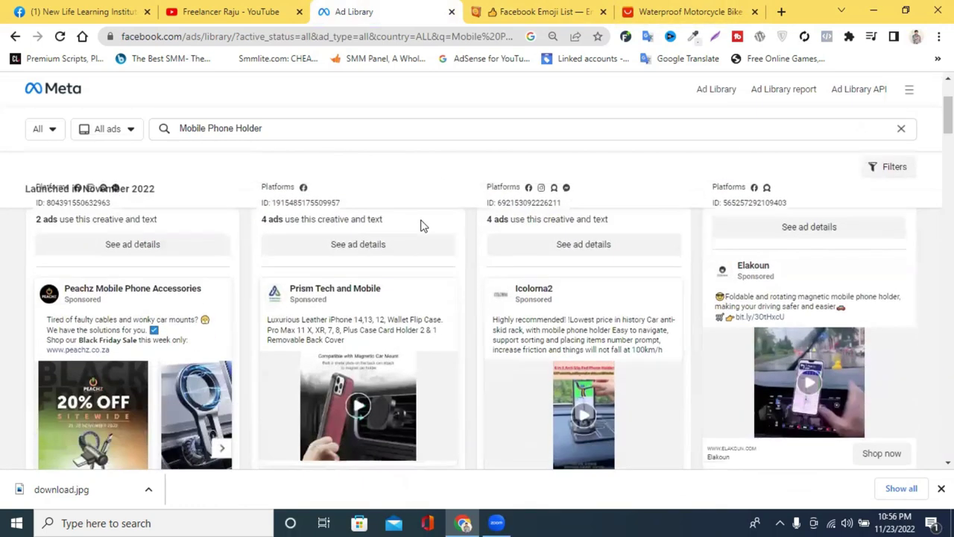
scroll(437, 225, "down", 4)
scroll(649, 272, "up", 5)
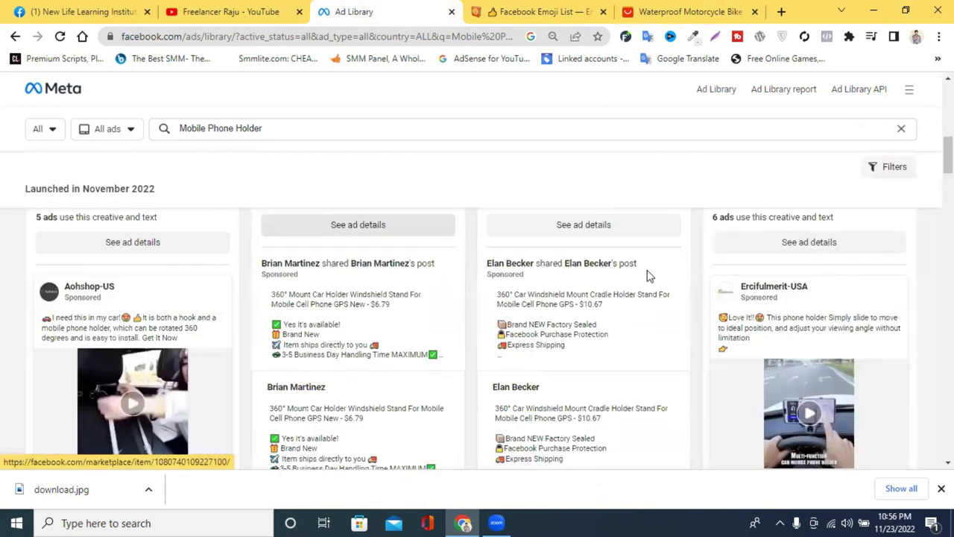
scroll(652, 275, "down", 3)
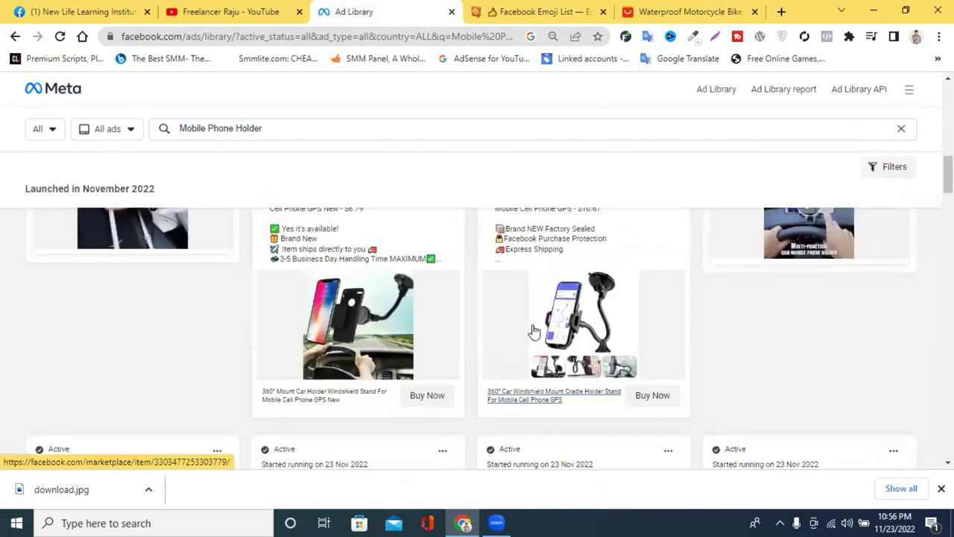
scroll(401, 318, "down", 4)
scroll(418, 317, "down", 10)
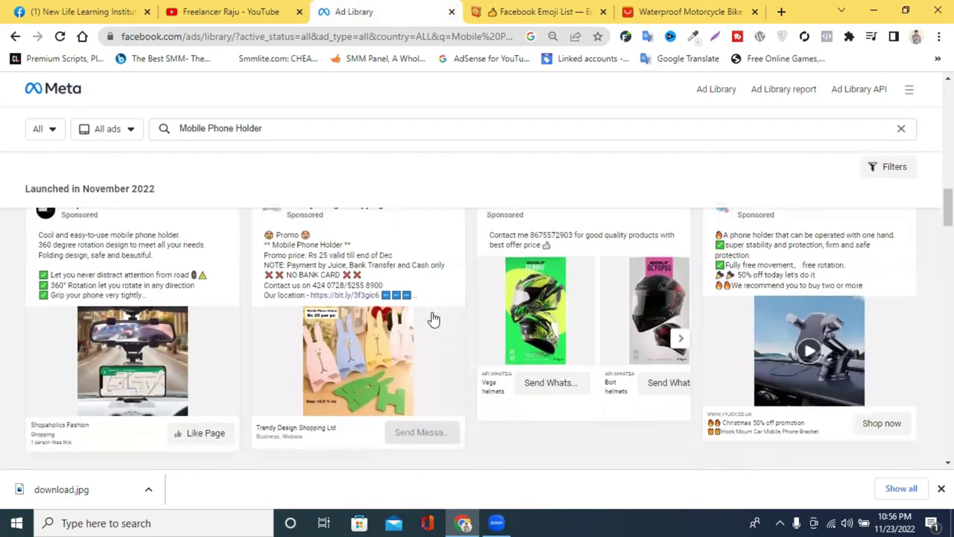
scroll(432, 319, "down", 2)
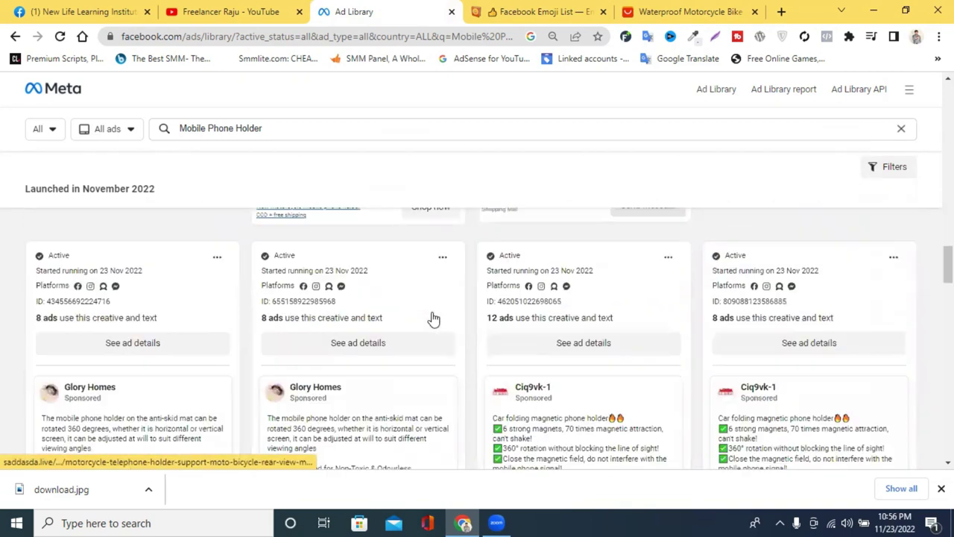
scroll(433, 319, "up", 3)
Copy the full title of the waterproof motorcycle phone holder from its AliExpress page.
left_click(642, 9)
scroll(494, 216, "up", 2)
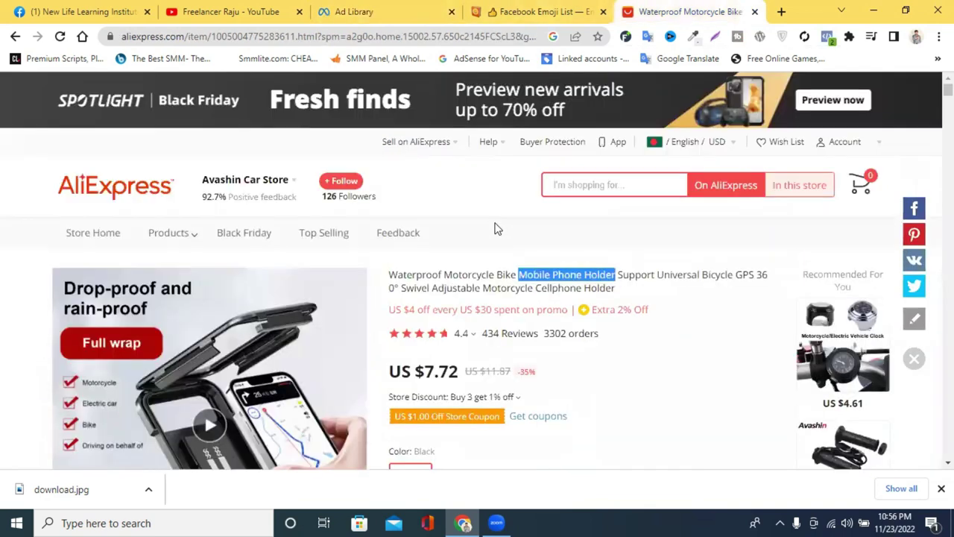
double_click(488, 274)
triple_click(488, 274)
right_click(504, 279)
left_click(545, 285)
Replace the Ad Library query with the full copied product title and run the search.
left_click(514, 11)
left_click(363, 9)
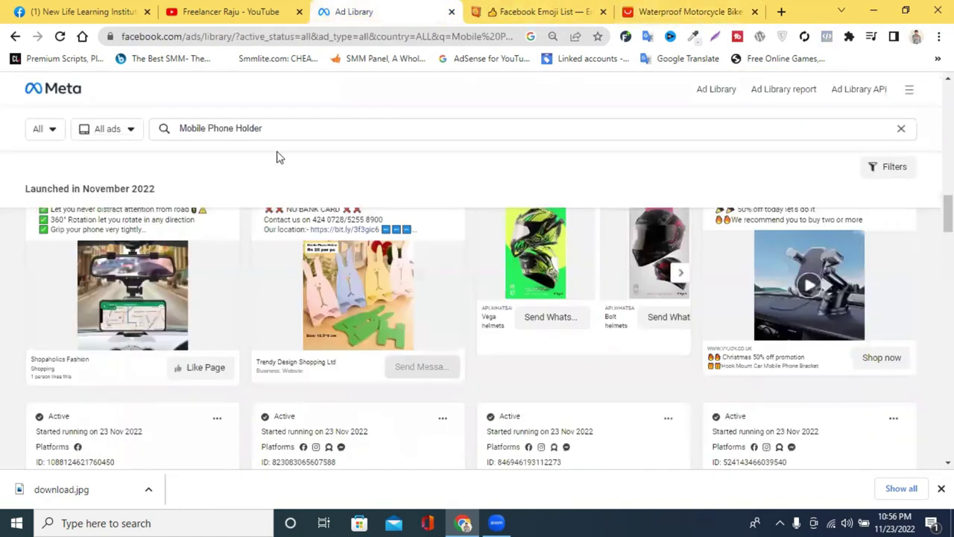
scroll(293, 127, "up", 2)
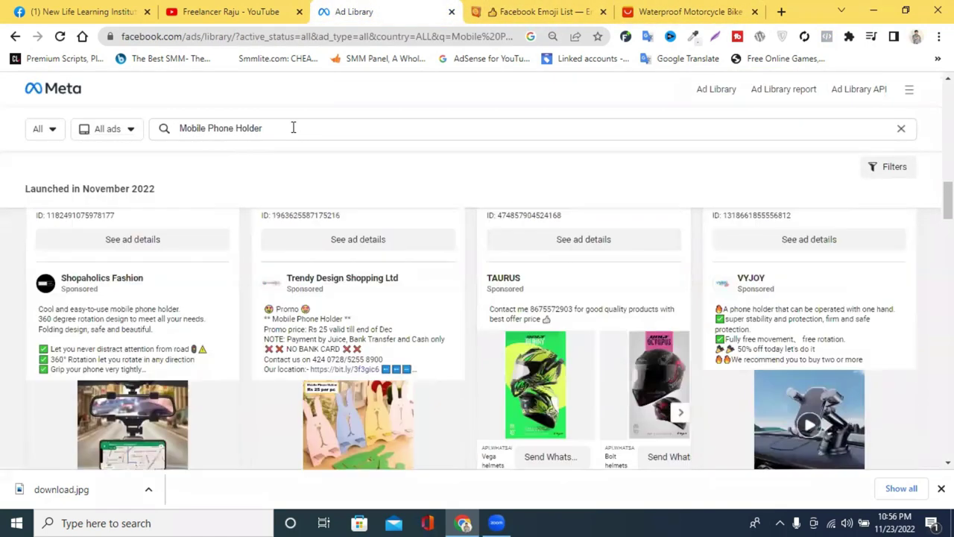
left_click(293, 127)
right_click(293, 127)
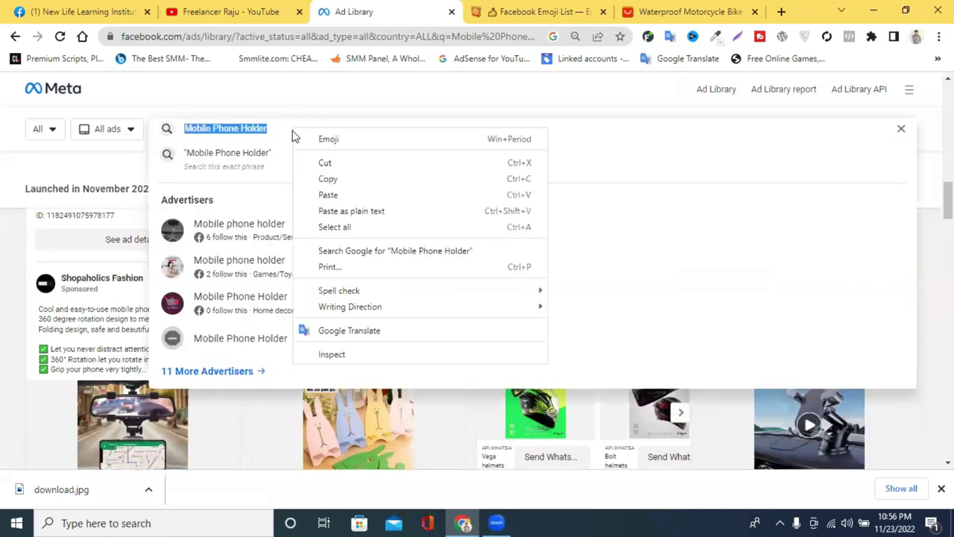
left_click(360, 199)
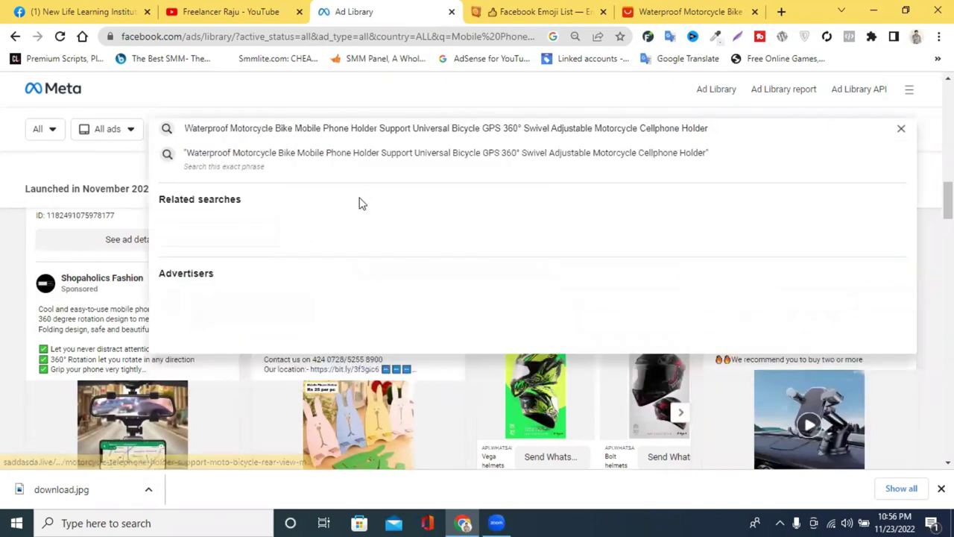
key("Return")
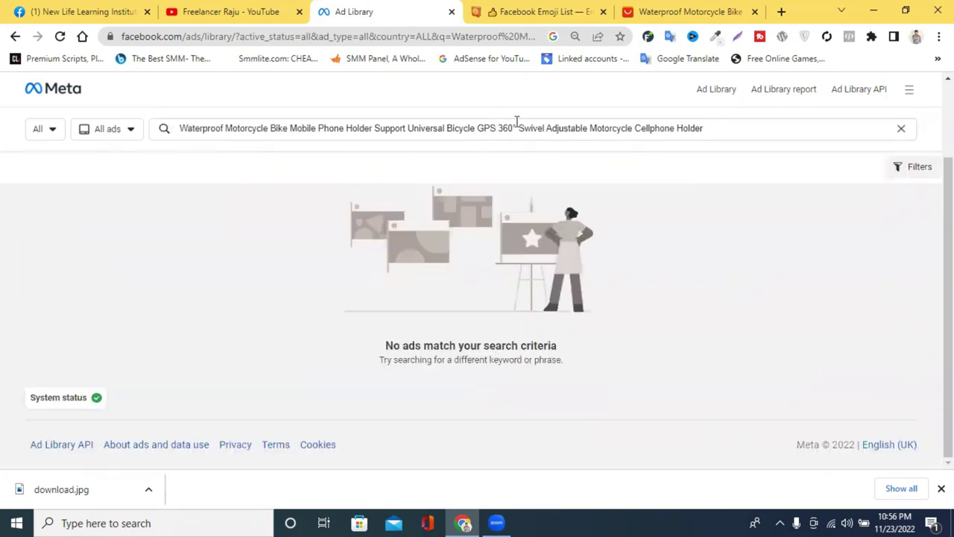
Shorten the Ad Library query to "Waterproof Motorcycle Bike Mobile Phone Holder Support Universal Bicycle" and search again.
left_click_drag(475, 127, 750, 147)
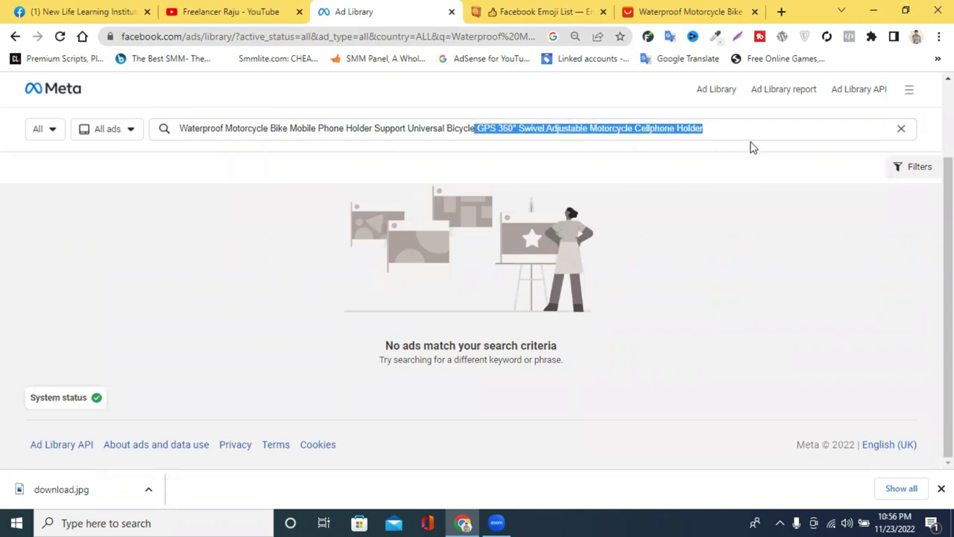
key("BackSpace")
key("Return")
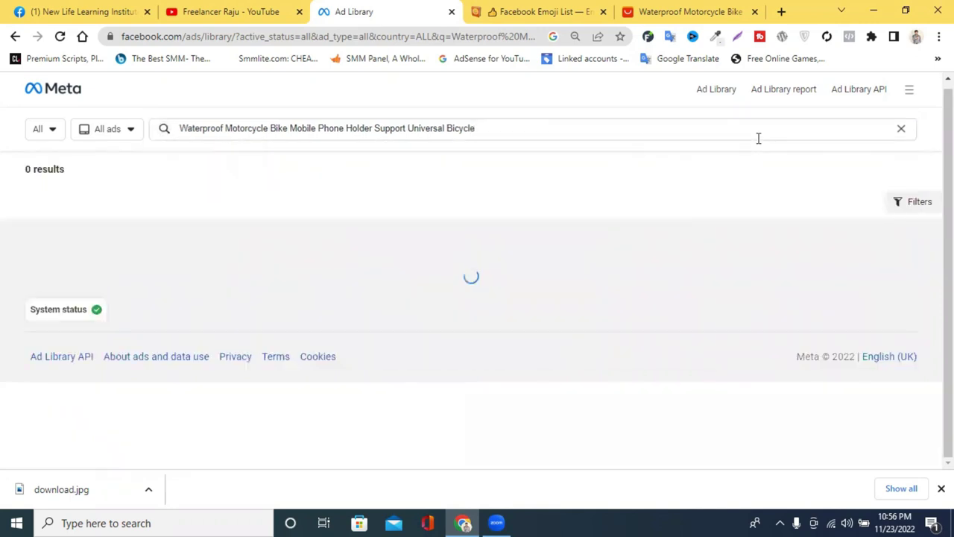
Shorten the Ad Library query to "Waterproof Motorcycle Bike Mobile Phone Holder Support" and run the search.
left_click_drag(481, 129, 407, 128)
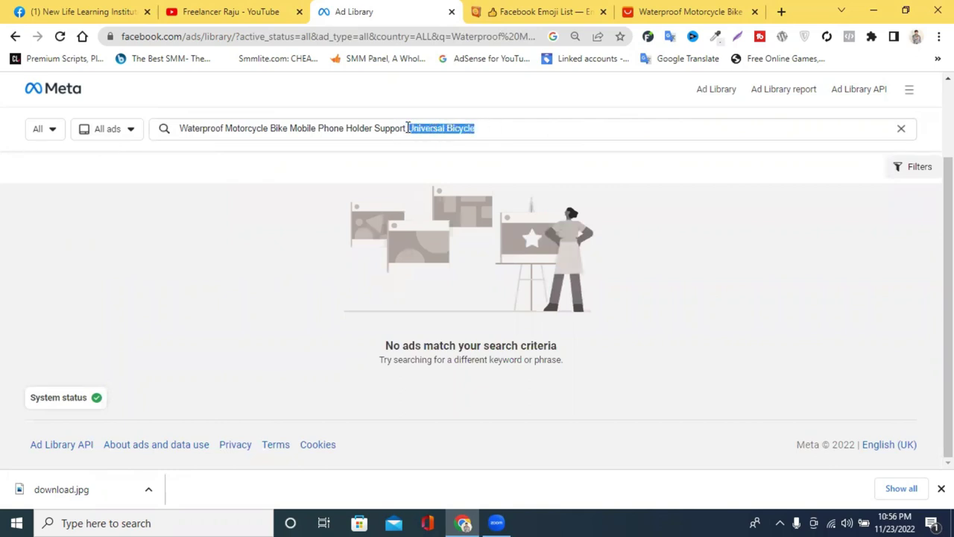
key("BackSpace")
key("Return")
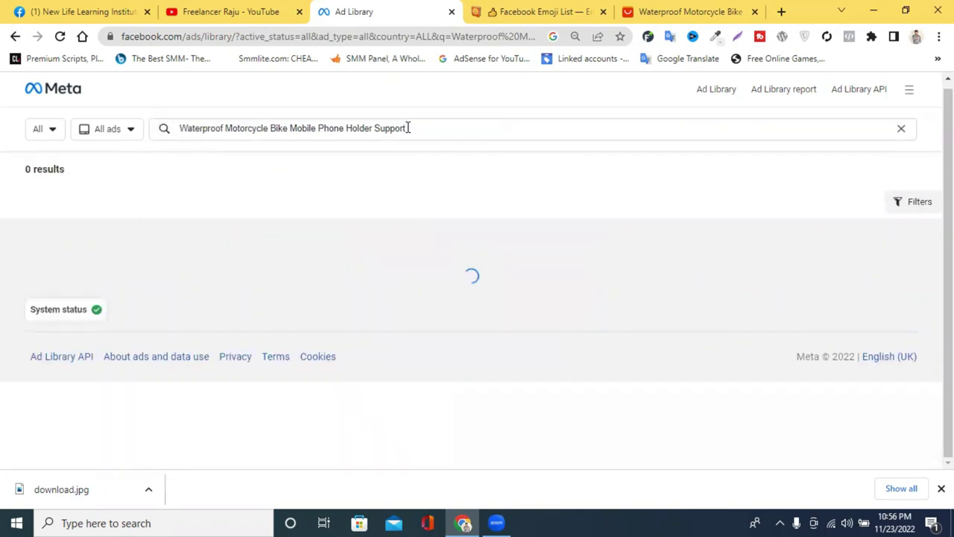
Cut the first and last words from the query, leaving "Motorcycle Bike Mobile Phone Holder", and search again.
left_click(268, 128)
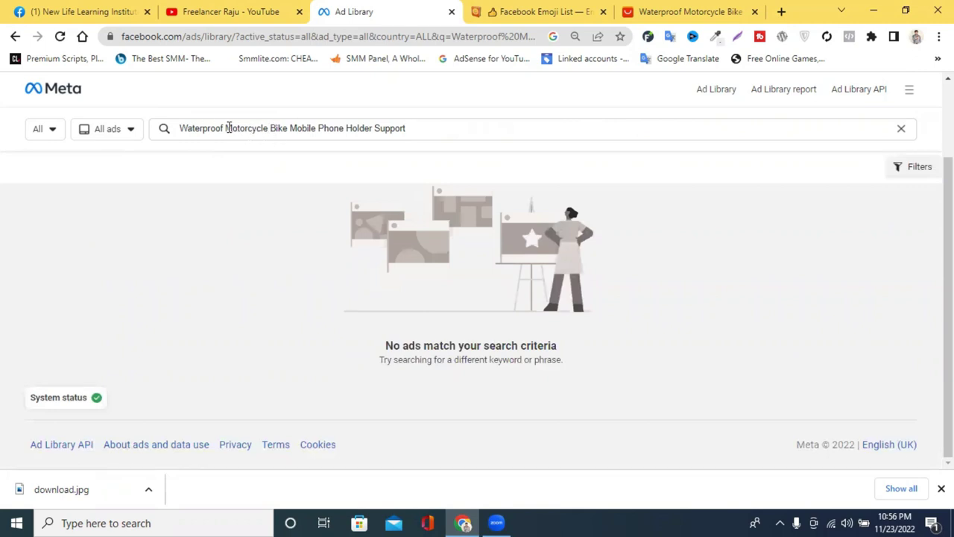
left_click_drag(226, 128, 111, 131)
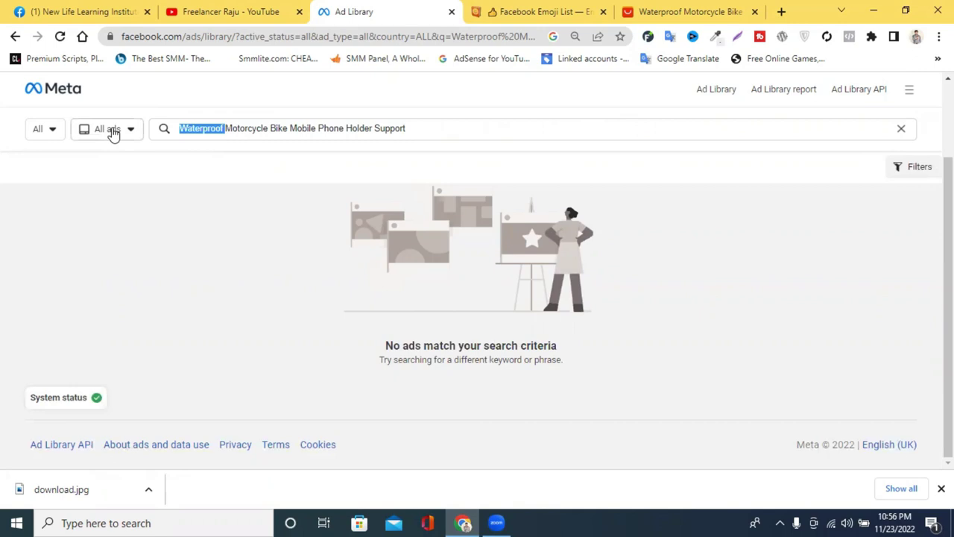
key("BackSpace")
left_click_drag(366, 128, 336, 130)
key("BackSpace")
key("Return")
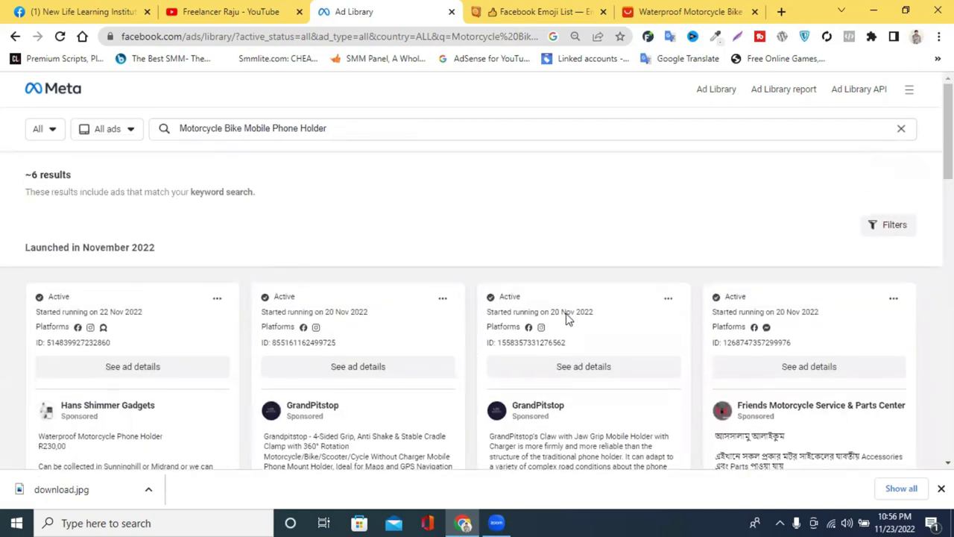
Browse the matching motorcycle phone holder ads and expand the GrandPitstop waterproof holder ad to read its full copy, emojis and hashtags.
scroll(538, 329, "down", 5)
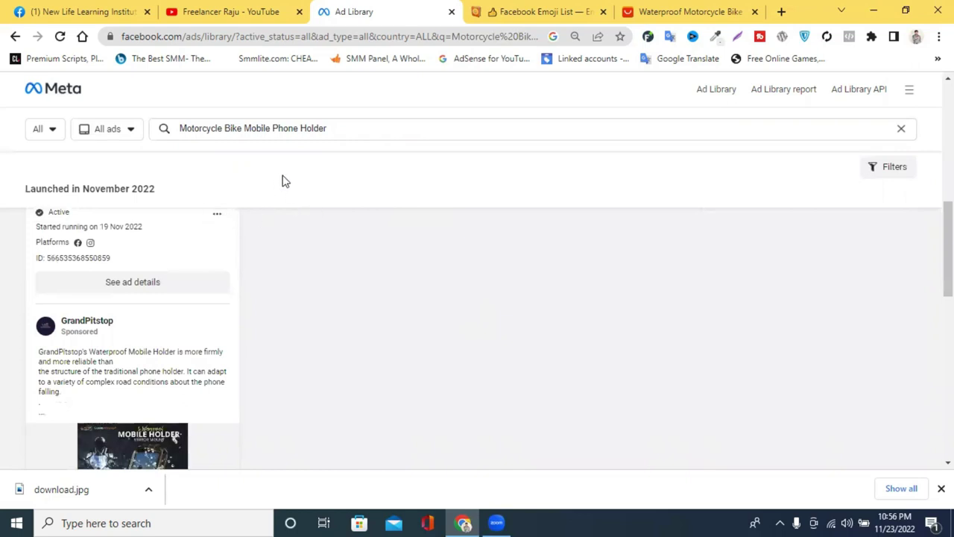
scroll(317, 236, "down", 3)
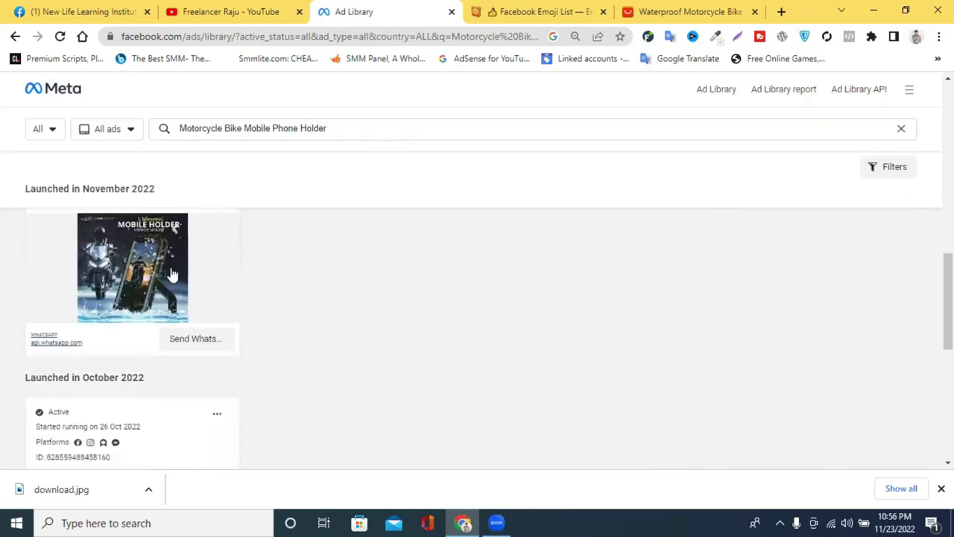
scroll(144, 266, "up", 3)
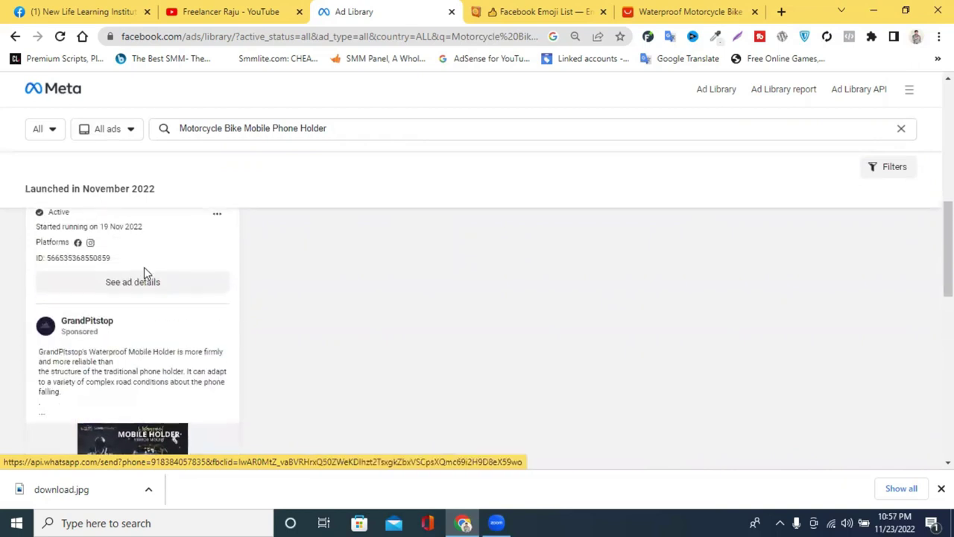
scroll(134, 298, "down", 1)
left_click_drag(66, 333, 62, 283)
scroll(196, 309, "down", 3)
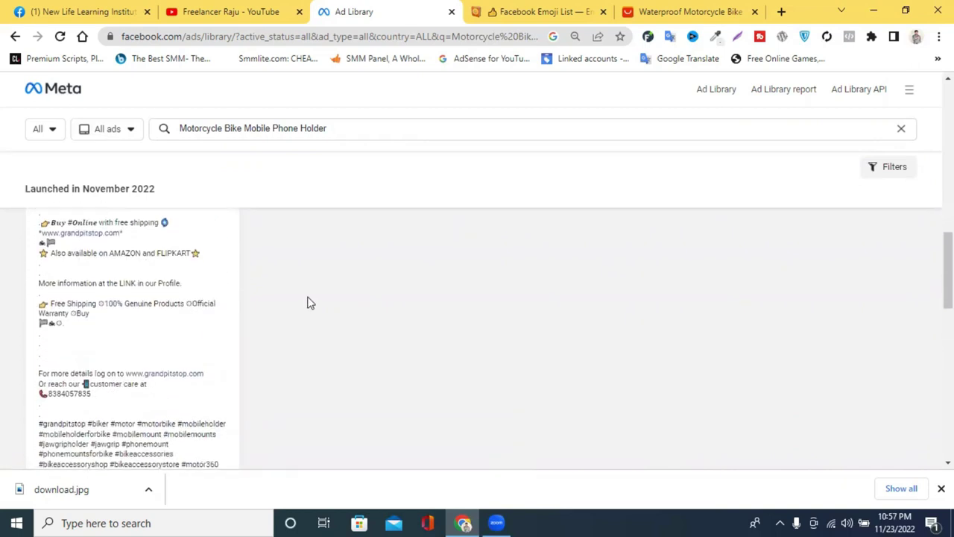
scroll(97, 279, "down", 3)
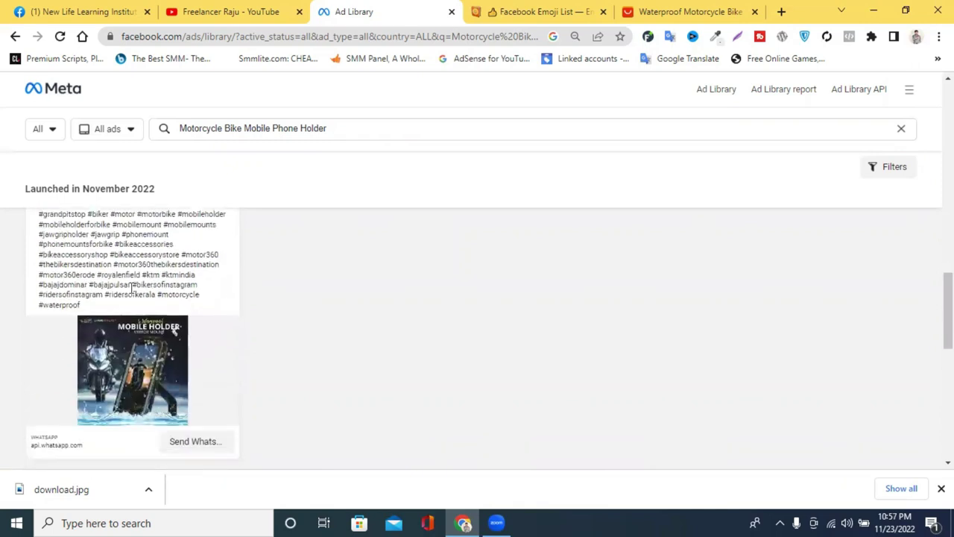
scroll(104, 287, "up", 5)
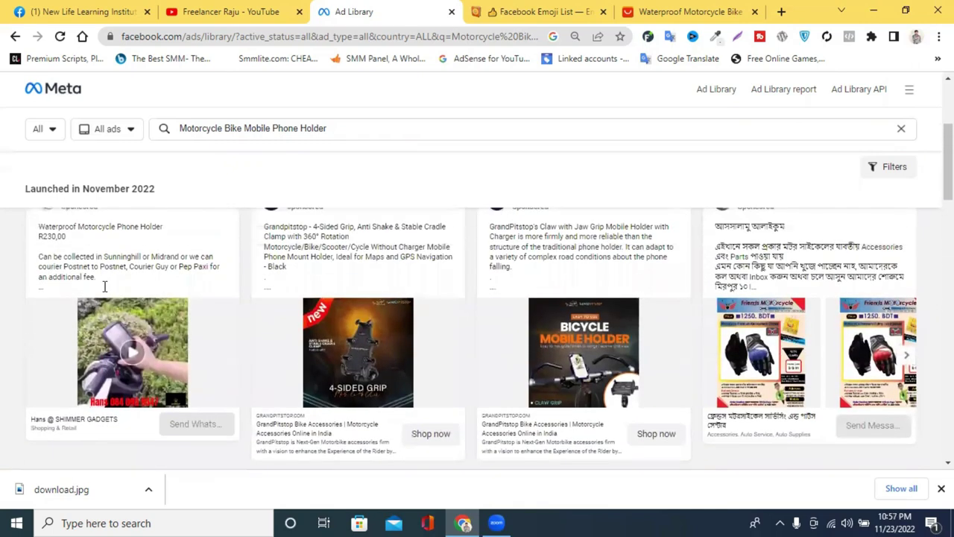
scroll(260, 305, "up", 1)
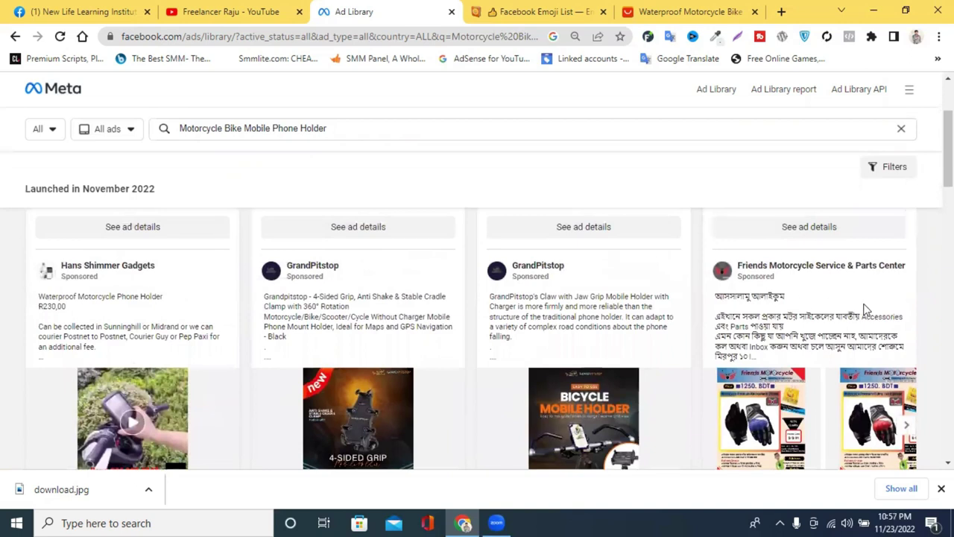
scroll(843, 310, "up", 1)
scroll(663, 294, "up", 1)
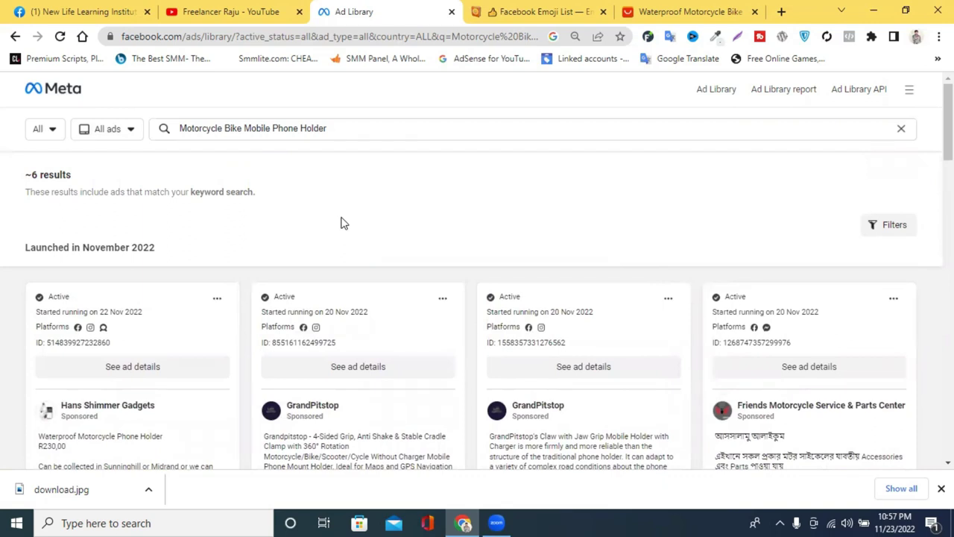
Examine the advertiser name on GrandPitstop's bicycle mobile holder ad and skim the remaining results.
scroll(341, 224, "down", 2)
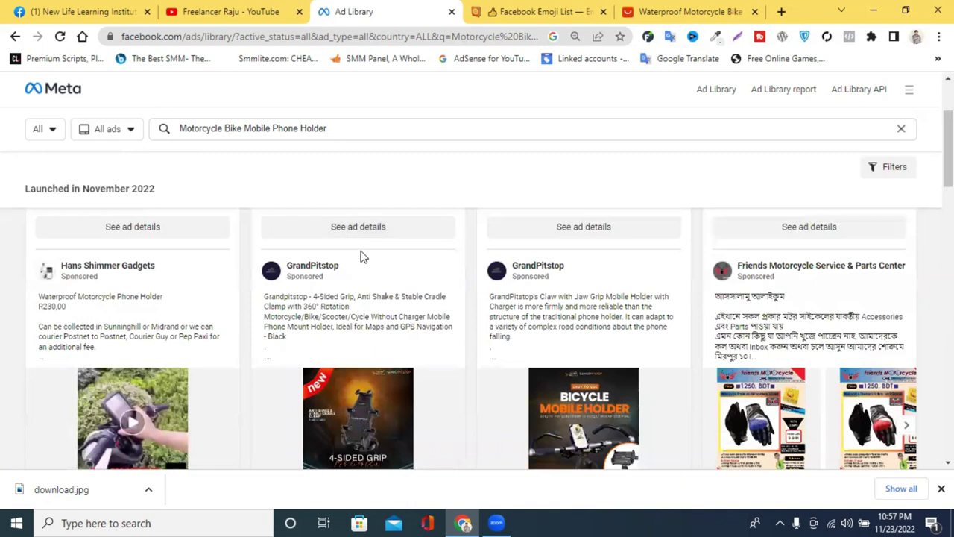
left_click_drag(566, 267, 519, 270)
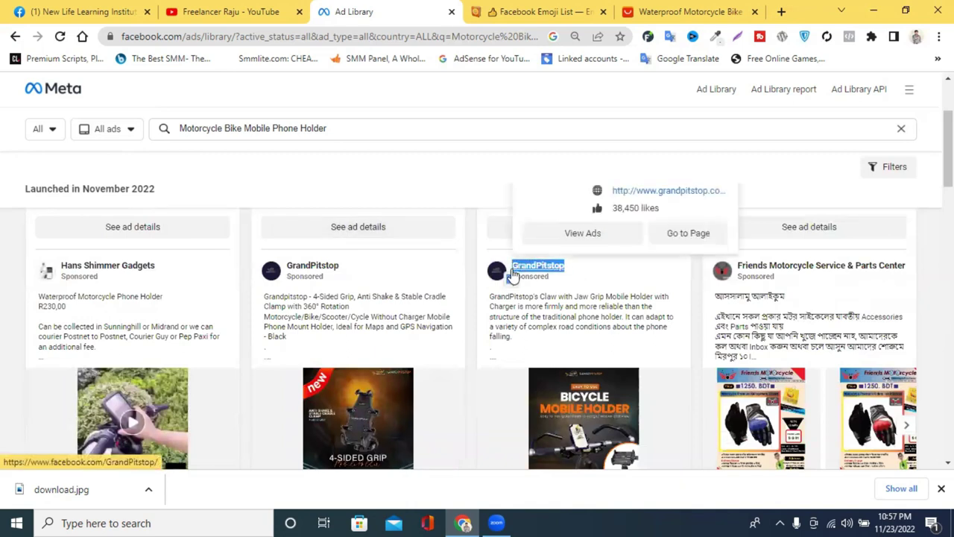
left_click(460, 171)
left_click_drag(573, 268, 513, 268)
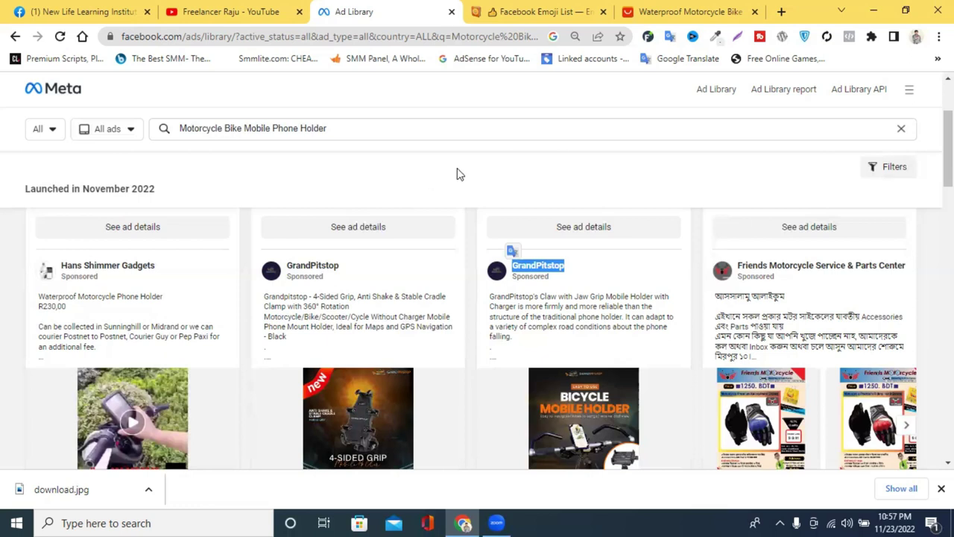
scroll(462, 186, "down", 10)
scroll(453, 325, "up", 10)
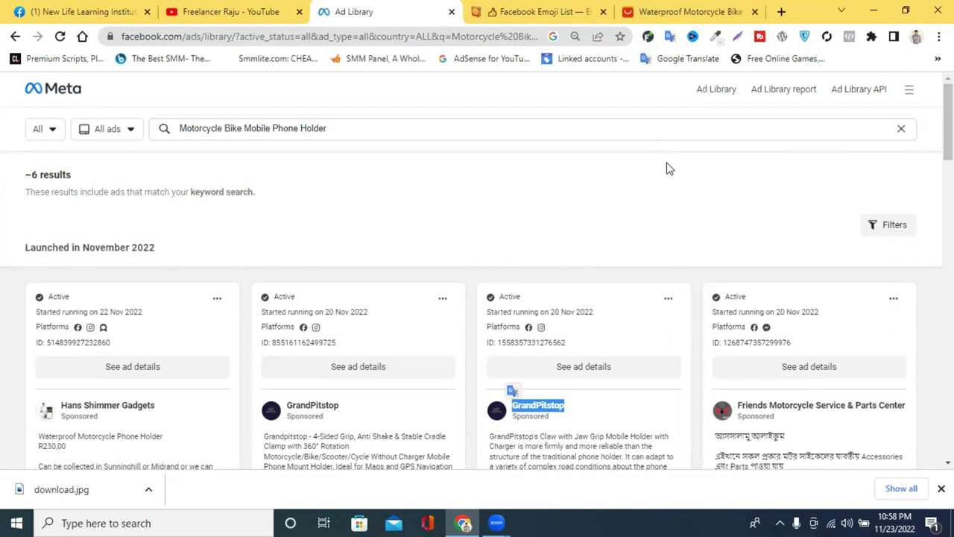
left_click(766, 171)
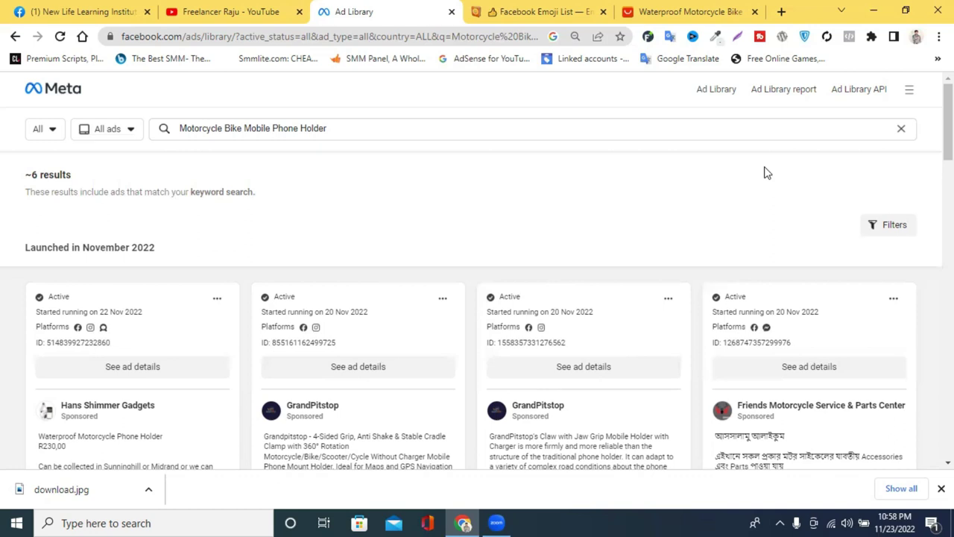
Switch to the New Life Learning Institute Facebook page, glance at the recent chats and look over the page.
left_click(70, 11)
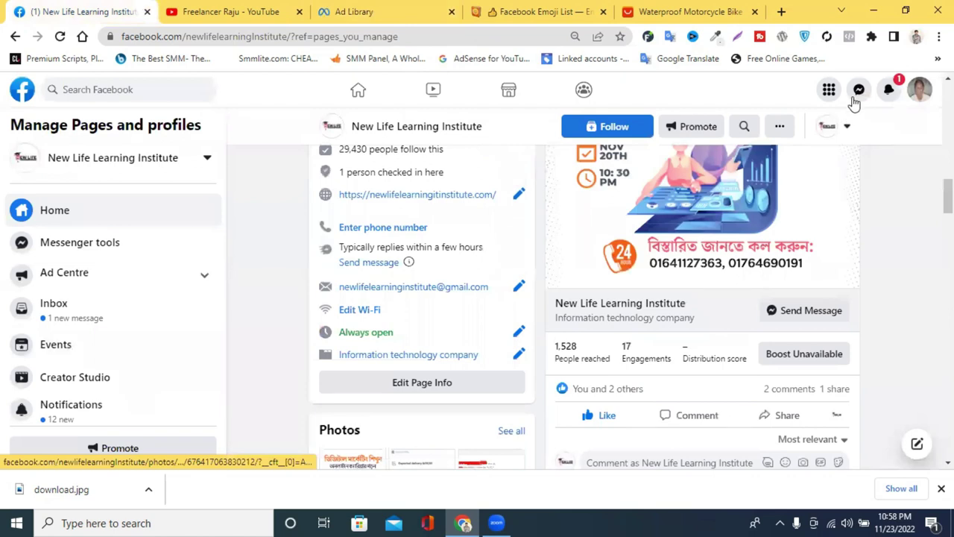
left_click(858, 91)
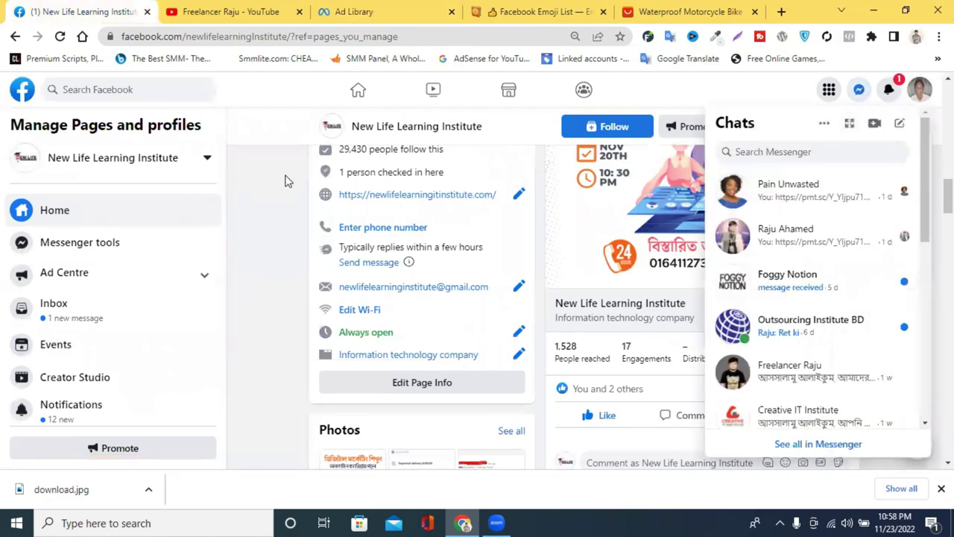
left_click(447, 127)
scroll(507, 266, "down", 5)
scroll(504, 270, "up", 10)
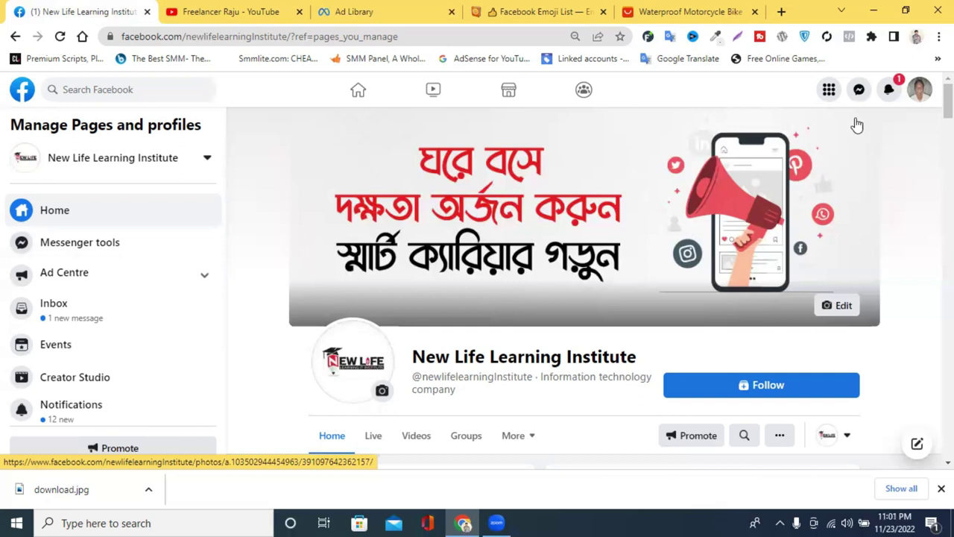
Open the Pain Unwasted chat, look back through its messages and view the shared screenshot of campaign results at full size.
left_click(860, 90)
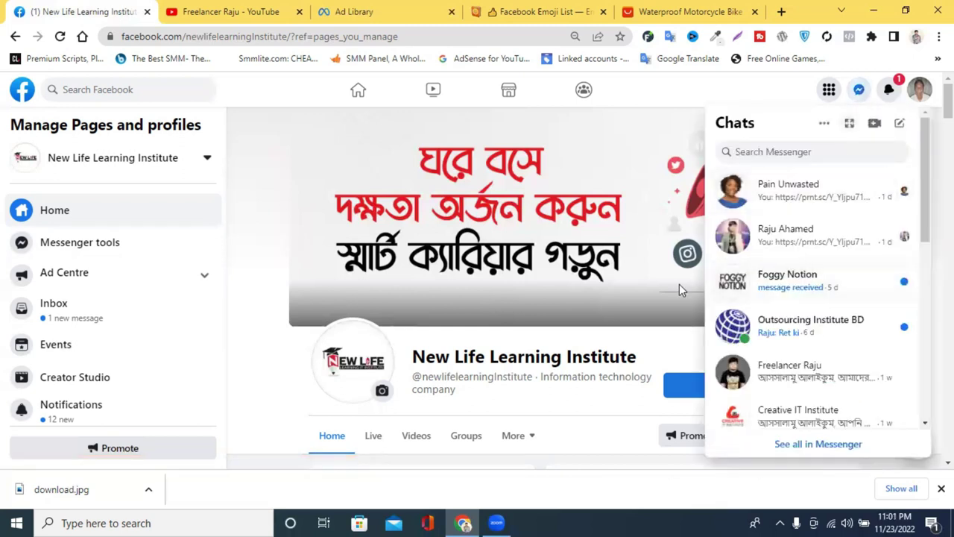
left_click(809, 210)
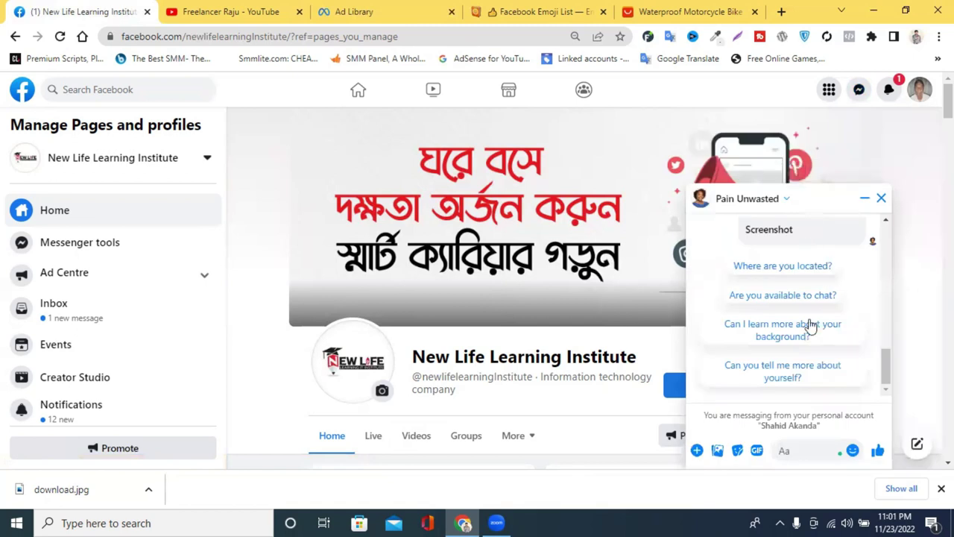
scroll(805, 320, "up", 3)
scroll(796, 315, "up", 5)
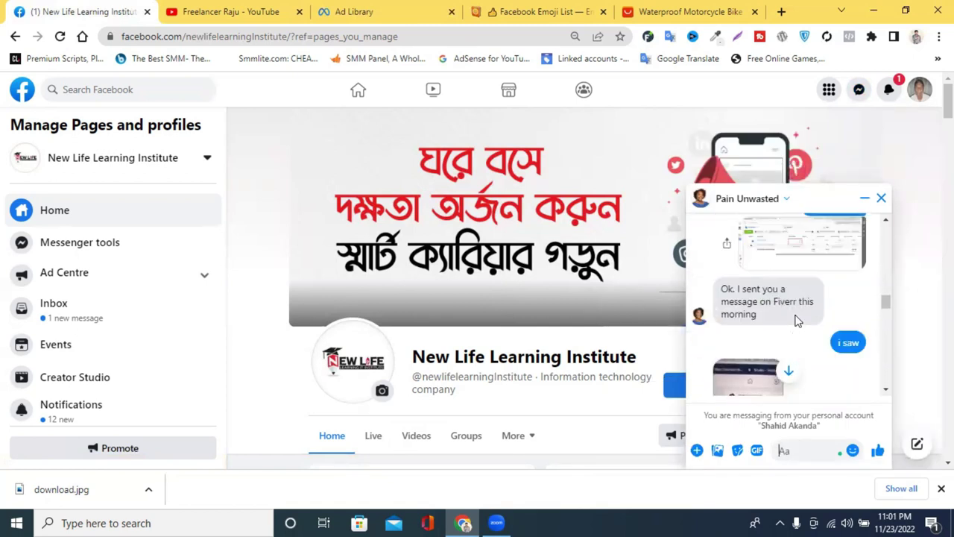
scroll(794, 319, "up", 3)
scroll(786, 291, "up", 3)
scroll(785, 291, "up", 5)
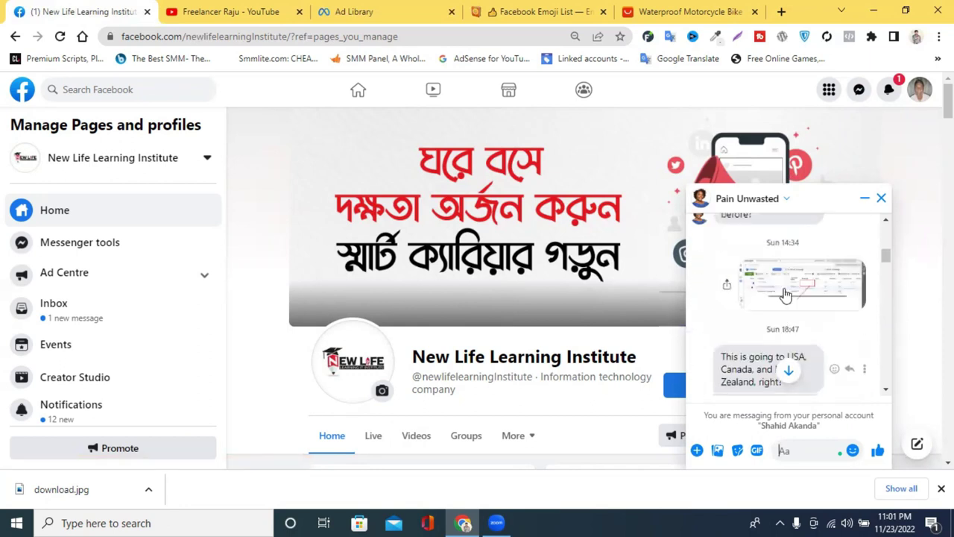
scroll(786, 293, "up", 3)
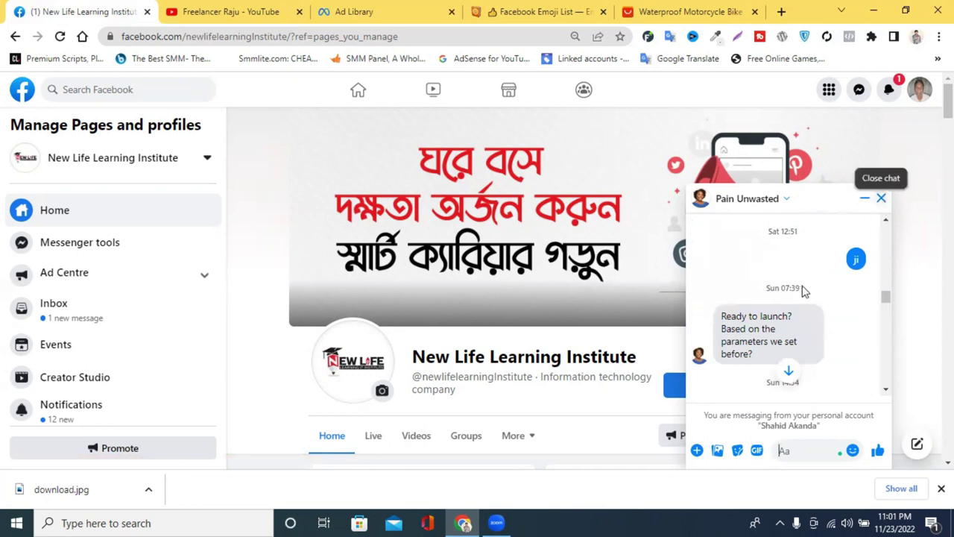
scroll(798, 291, "down", 5)
scroll(797, 328, "up", 5)
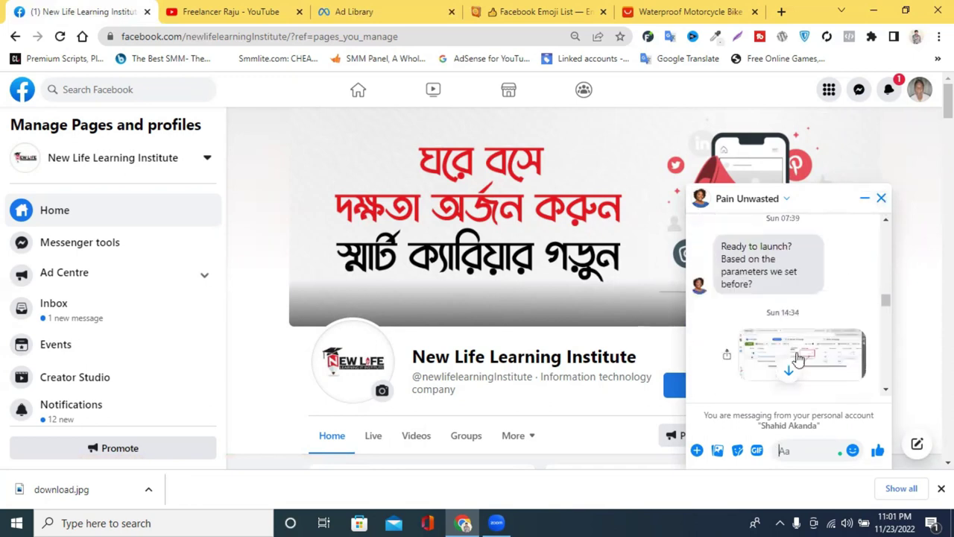
left_click(796, 356)
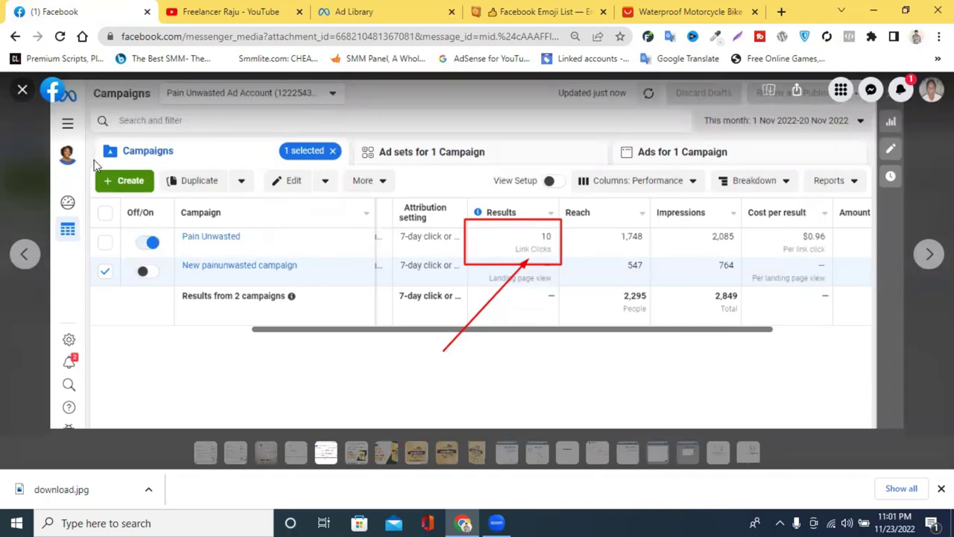
left_click(23, 93)
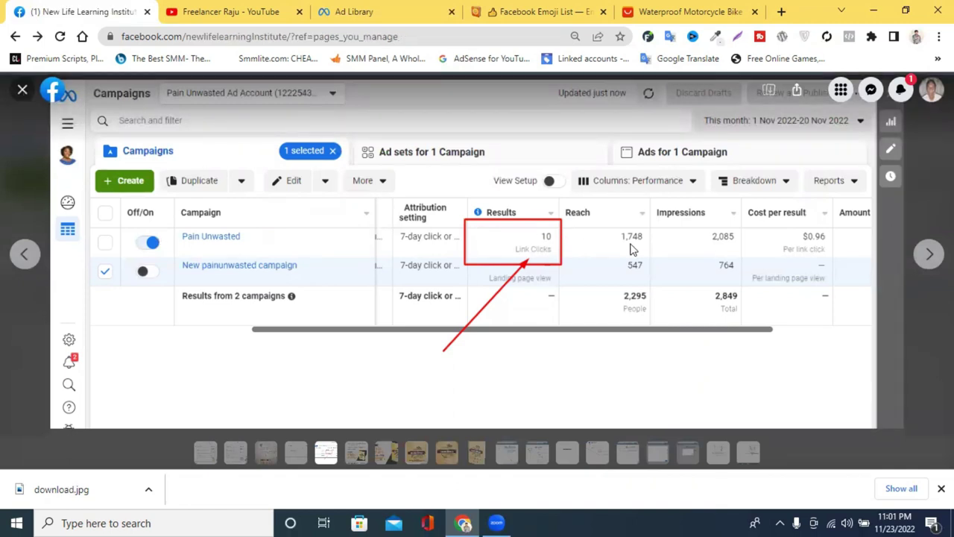
Look further back in the Pain Unwasted chat for the ad copy describing the free ebook.
scroll(742, 300, "up", 4)
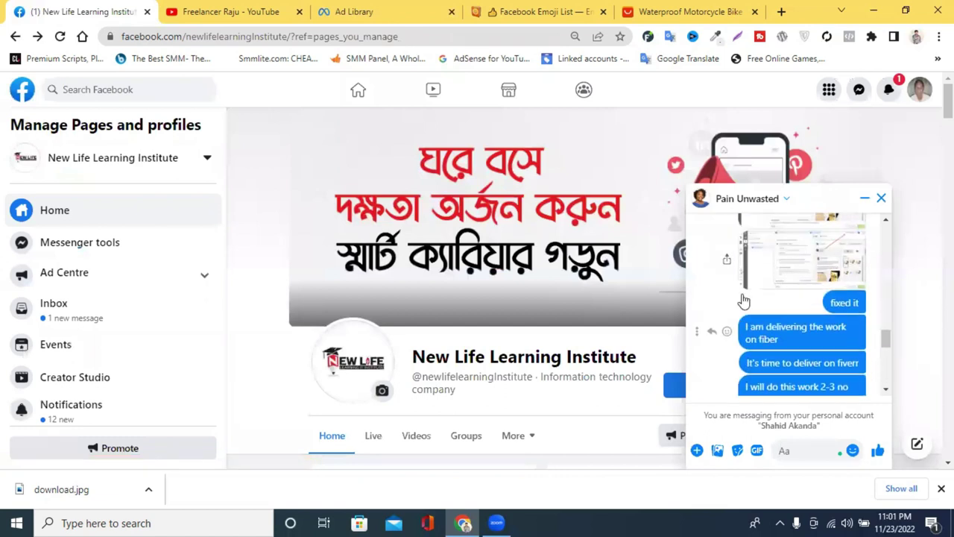
scroll(741, 300, "up", 10)
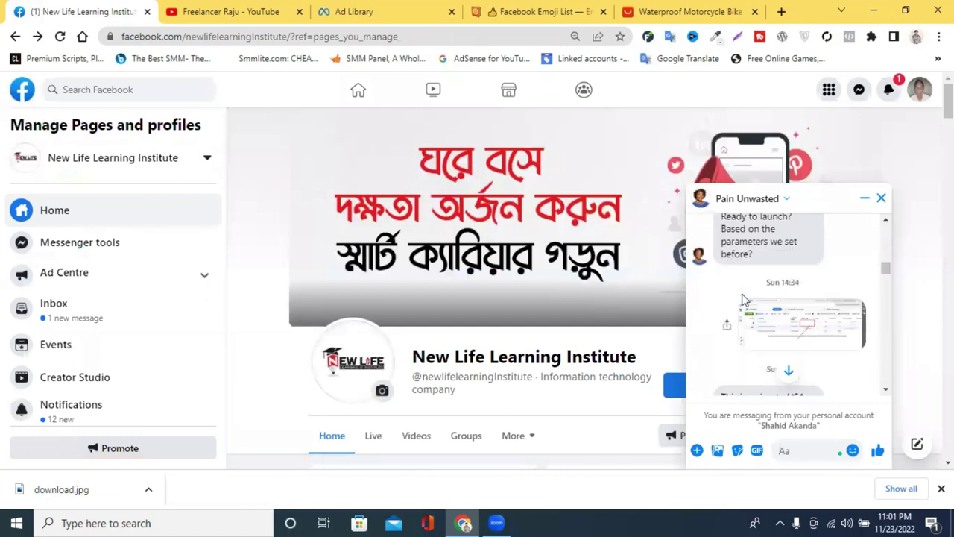
scroll(749, 312, "up", 5)
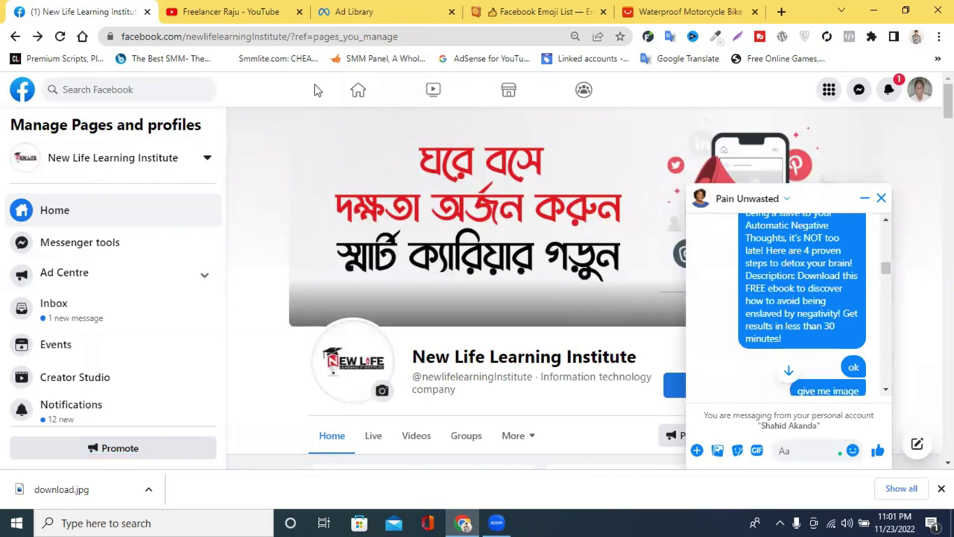
Go to Ads Manager from the Facebook home feed and switch to the Pain Unwasted ad account.
left_click(355, 90)
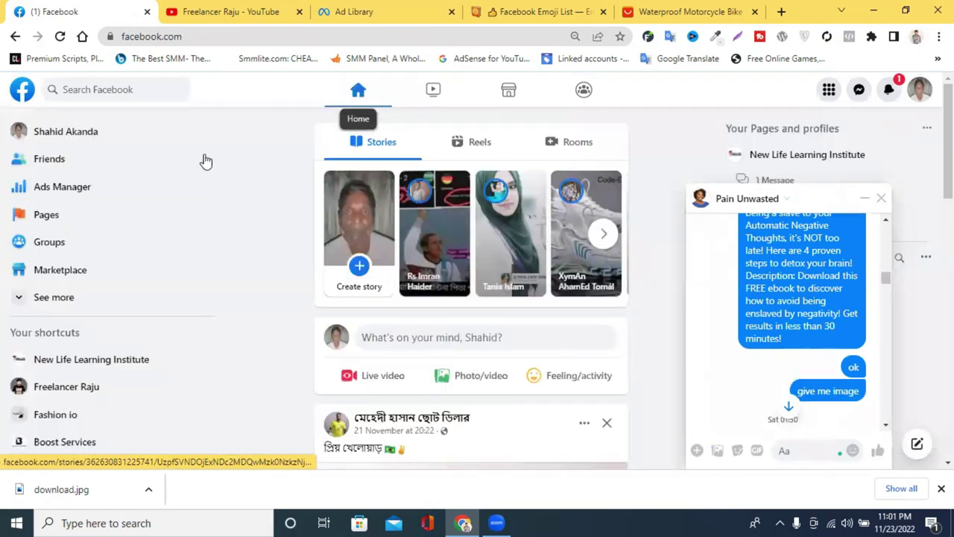
left_click(99, 188)
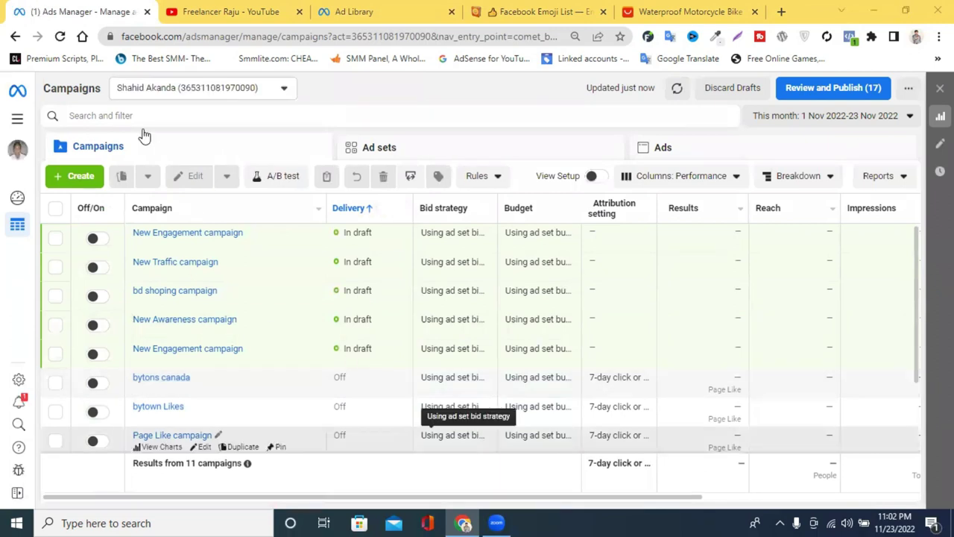
left_click(189, 89)
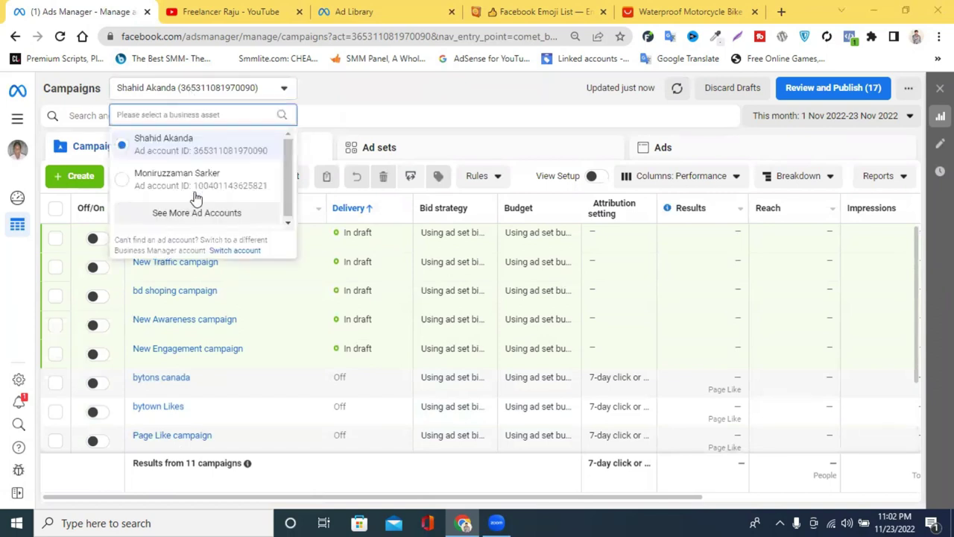
left_click(200, 215)
left_click(185, 279)
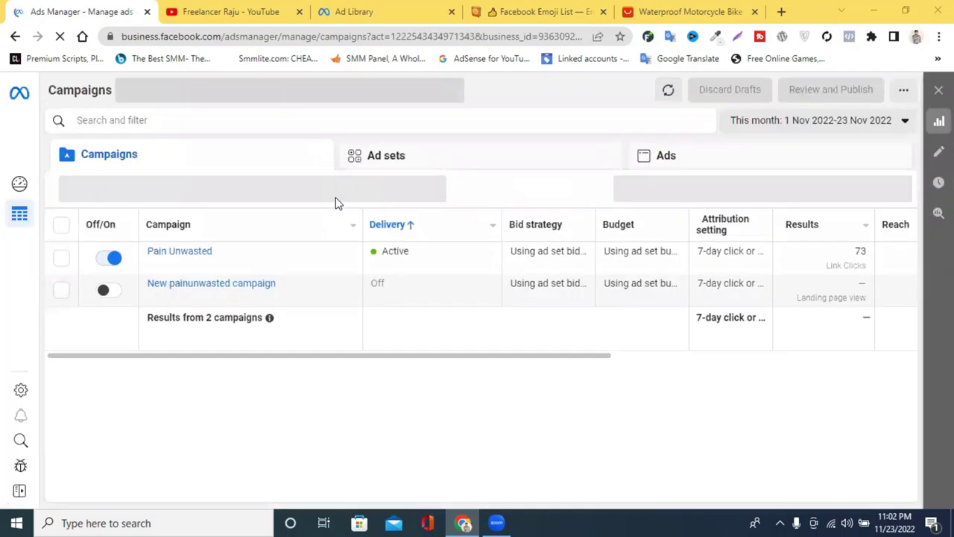
Turn off the Pain Unwasted campaign and review its results, reach, impressions, cost per result and amount spent.
left_click(116, 261)
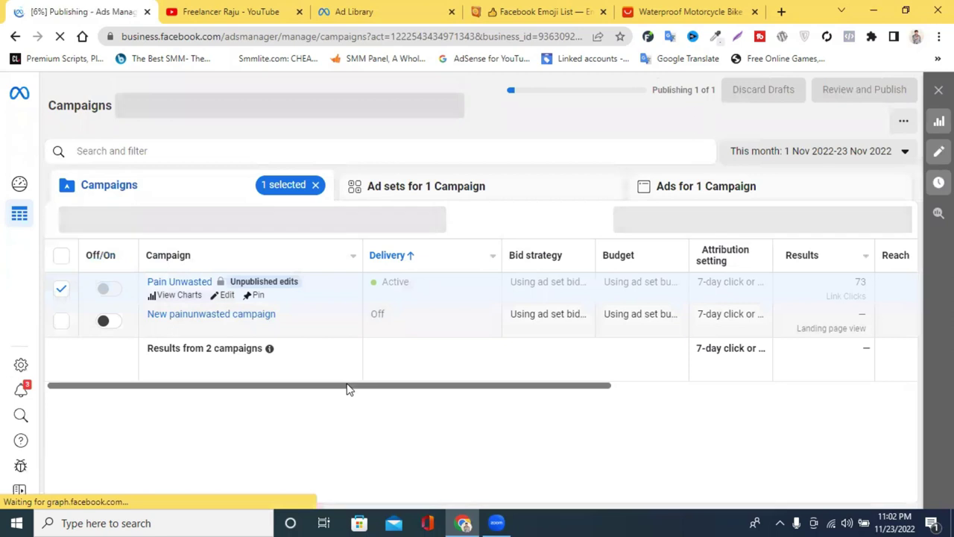
scroll(502, 396, "right", 5)
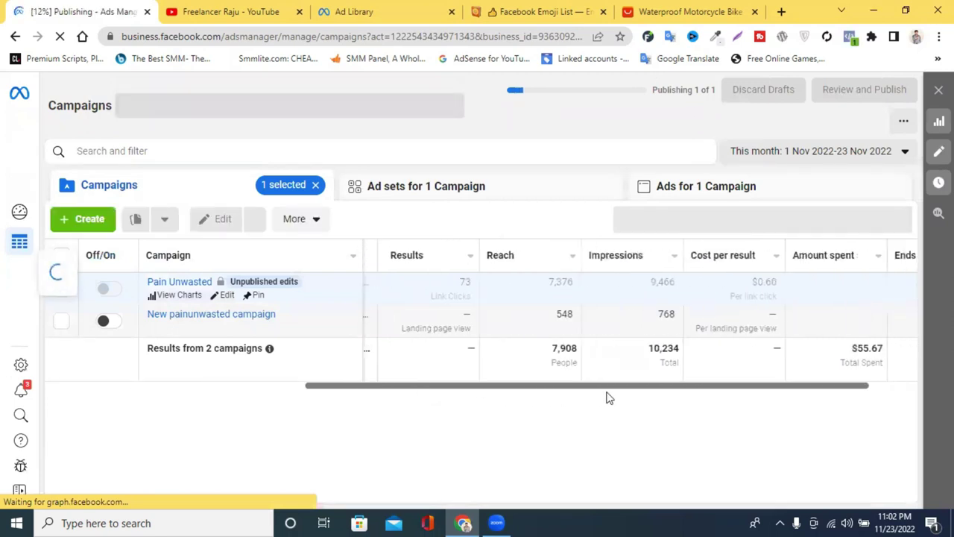
scroll(652, 396, "right", 3)
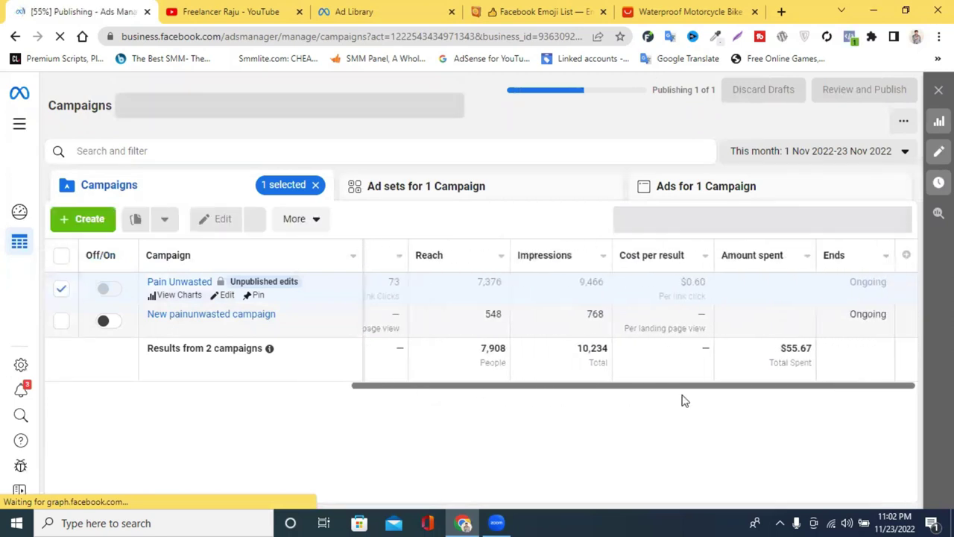